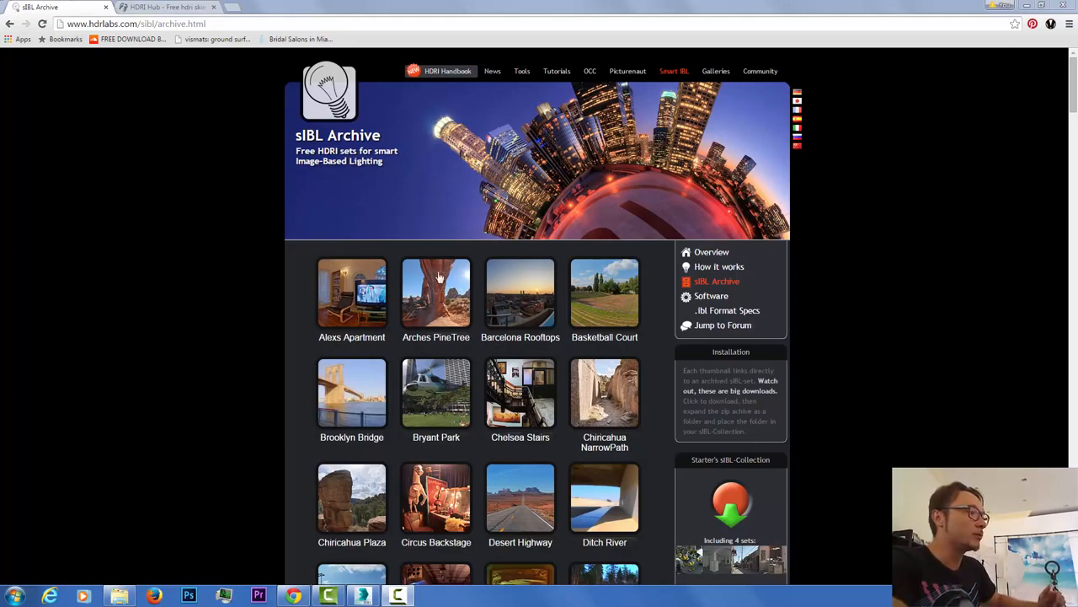
Step: Scroll through the sIBL Archive thumbnails back to the top, then open the Smart IBL Software page
drag(1074, 118, 1067, 221)
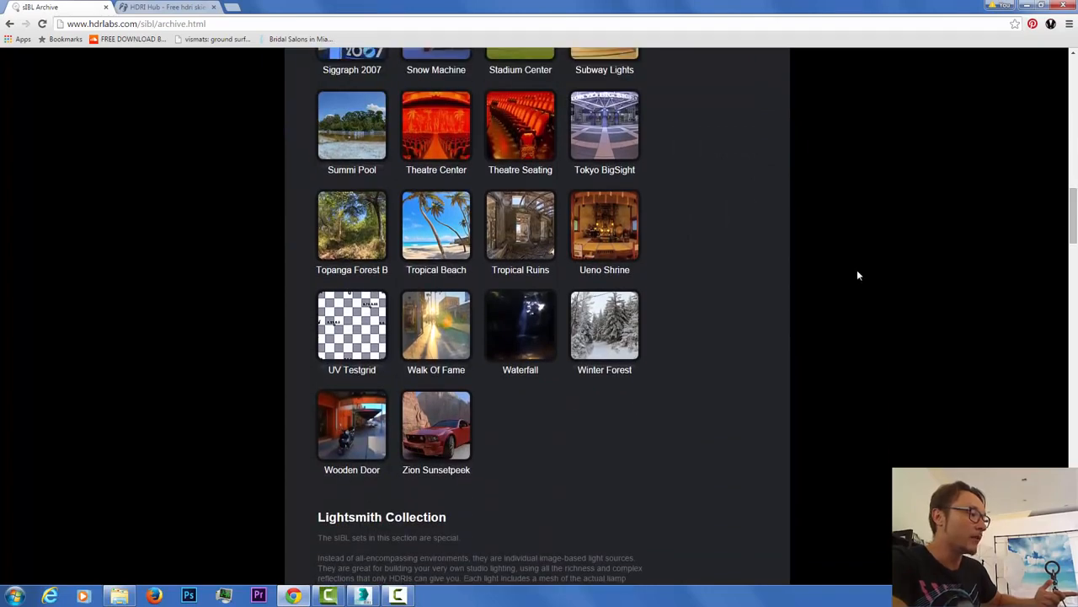
scroll(761, 313, up, 7)
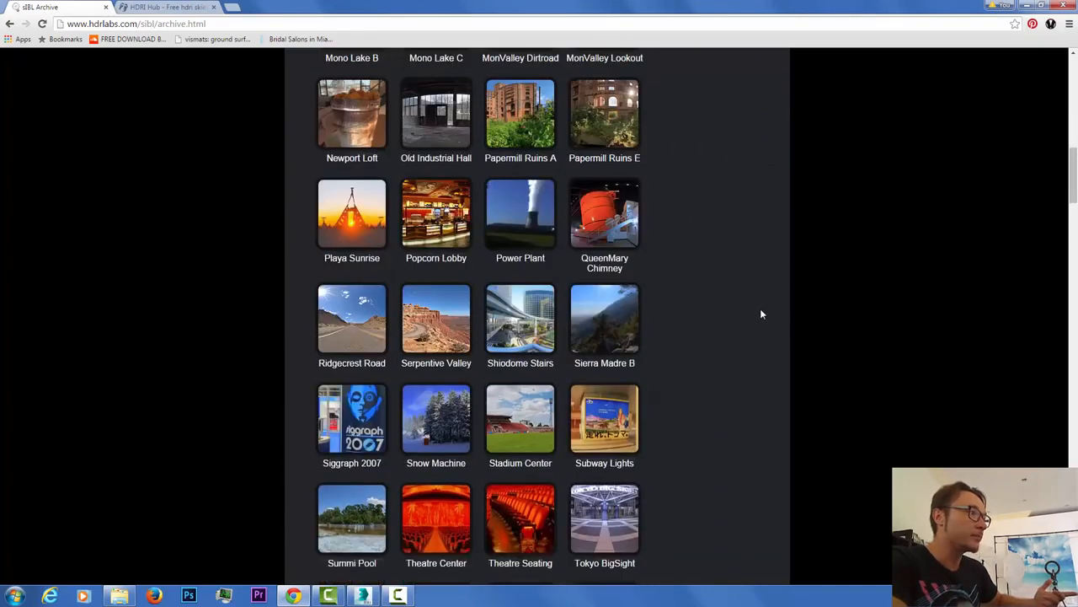
scroll(523, 266, up, 2)
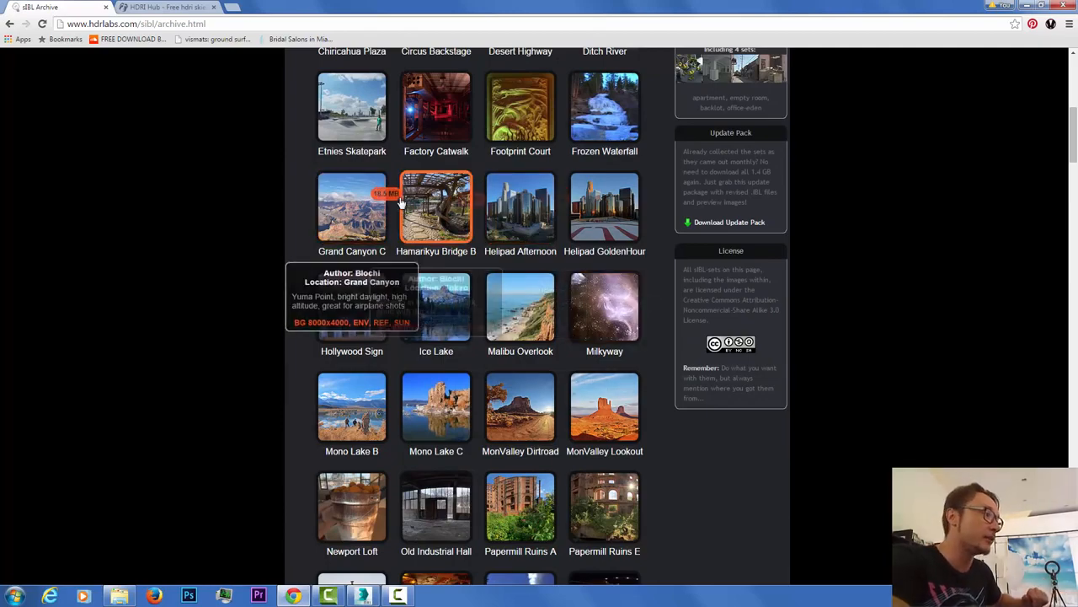
scroll(930, 309, up, 2)
scroll(930, 308, up, 4)
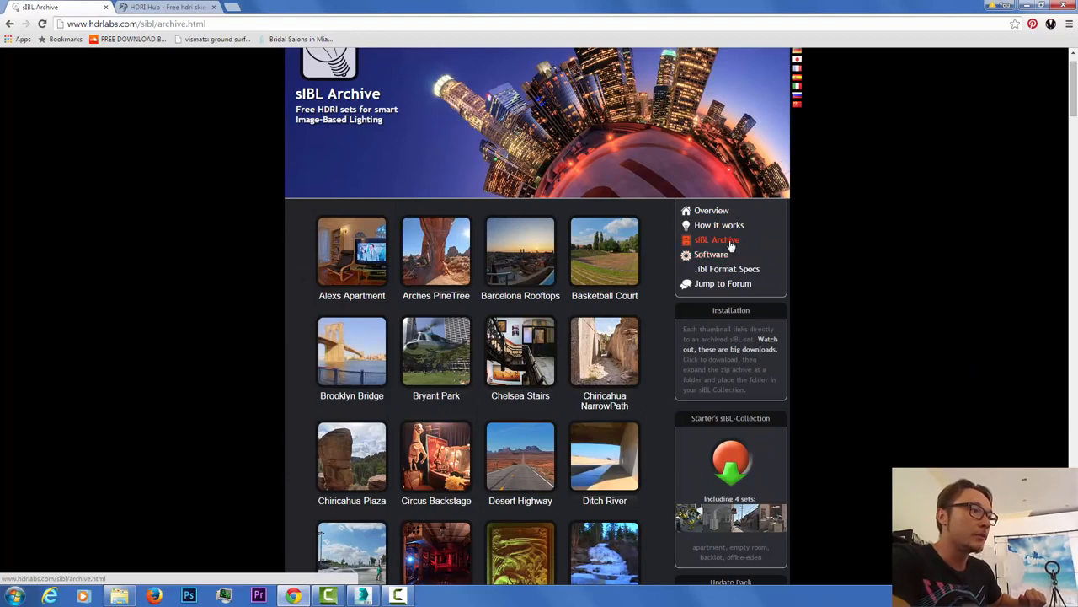
click(722, 262)
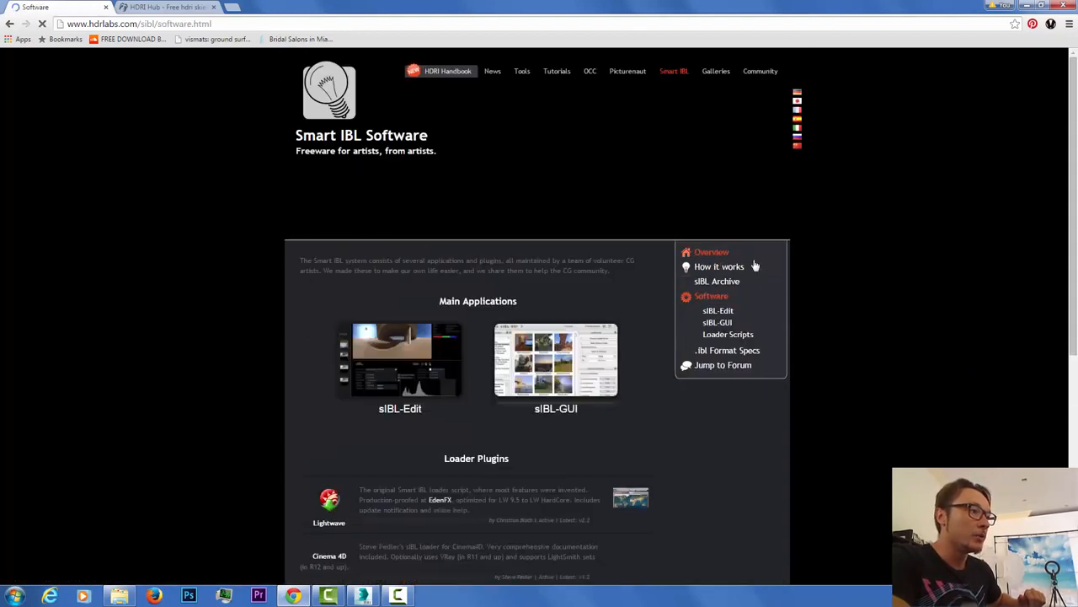
scroll(717, 228, down, 1)
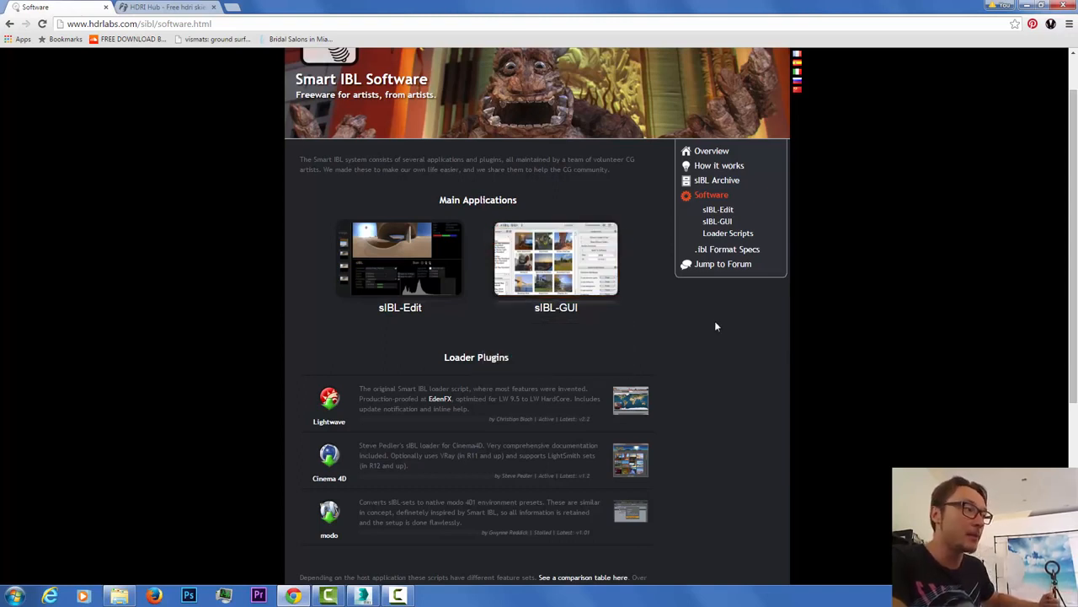
mouse_move(560, 305)
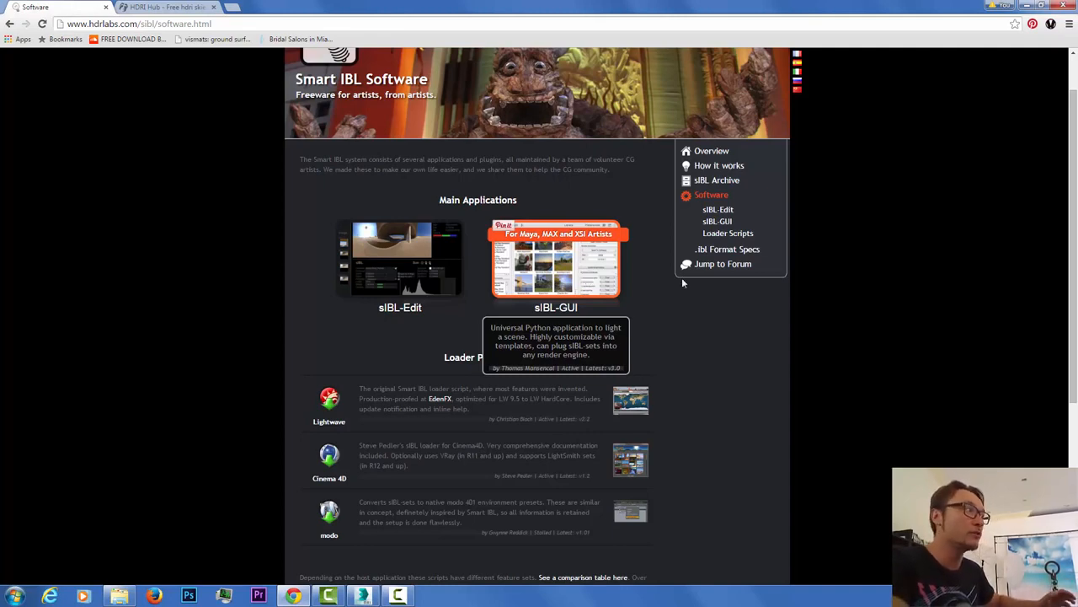
scroll(681, 277, up, 2)
scroll(735, 412, down, 4)
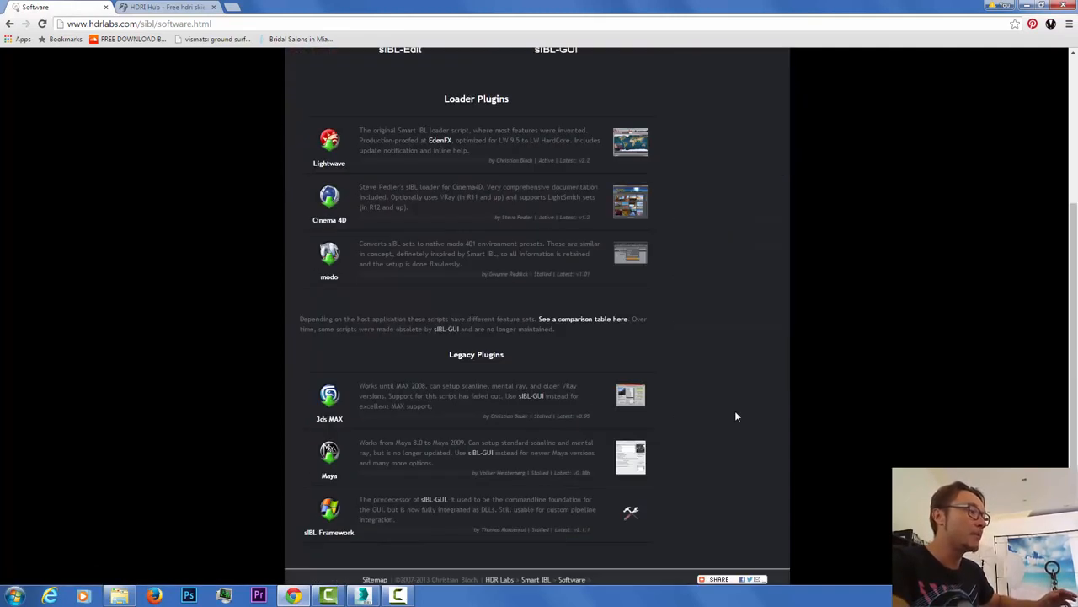
scroll(735, 412, up, 4)
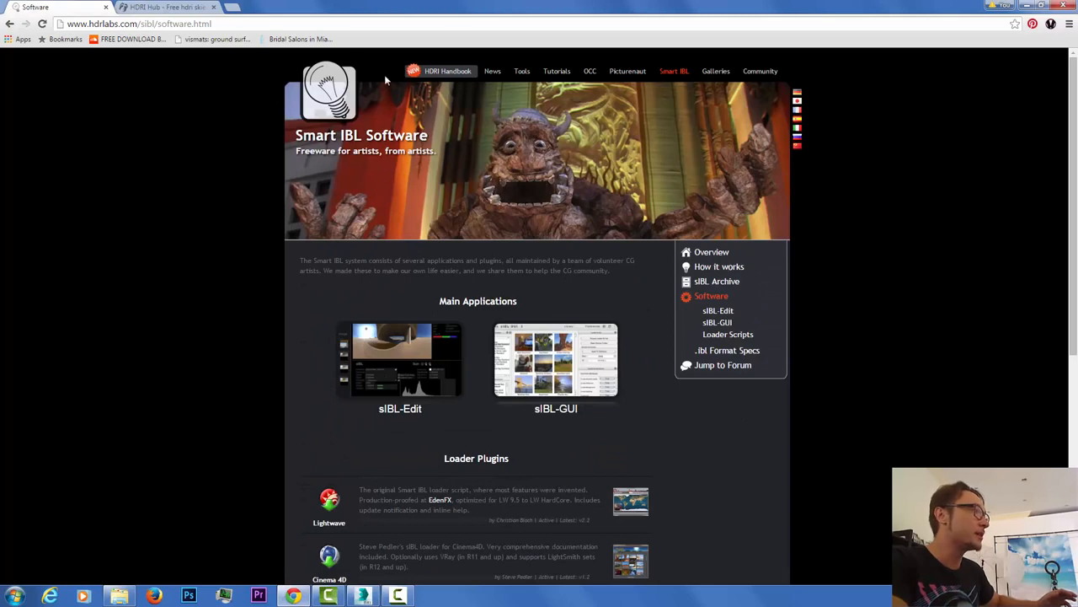
Step: Glance at HDRI Hub's free samples, read the sIBL-Edit page, then move on to sIBL-GUI
click(186, 10)
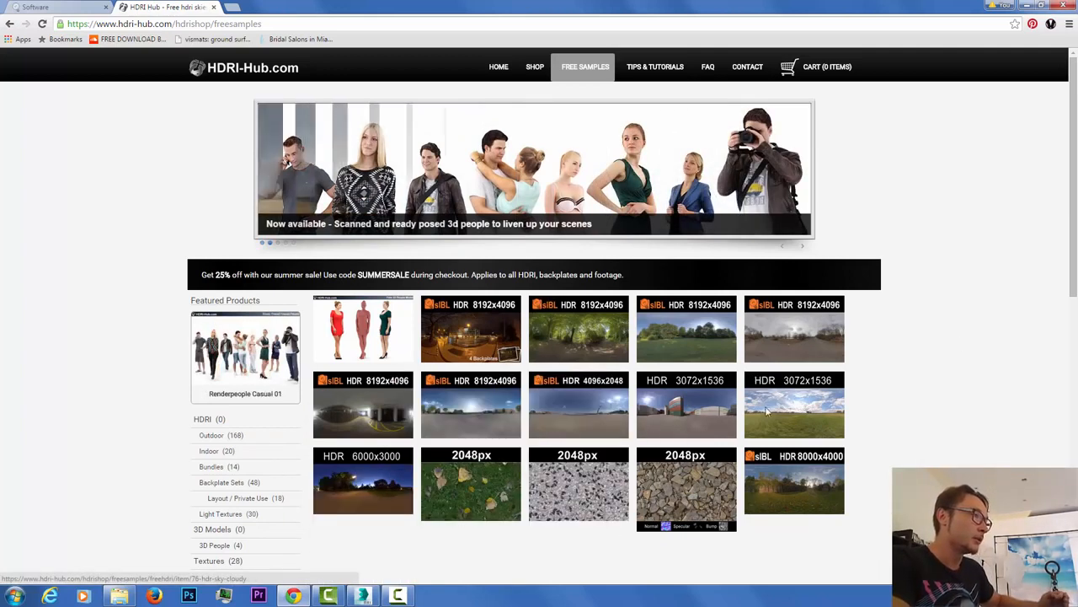
click(50, 6)
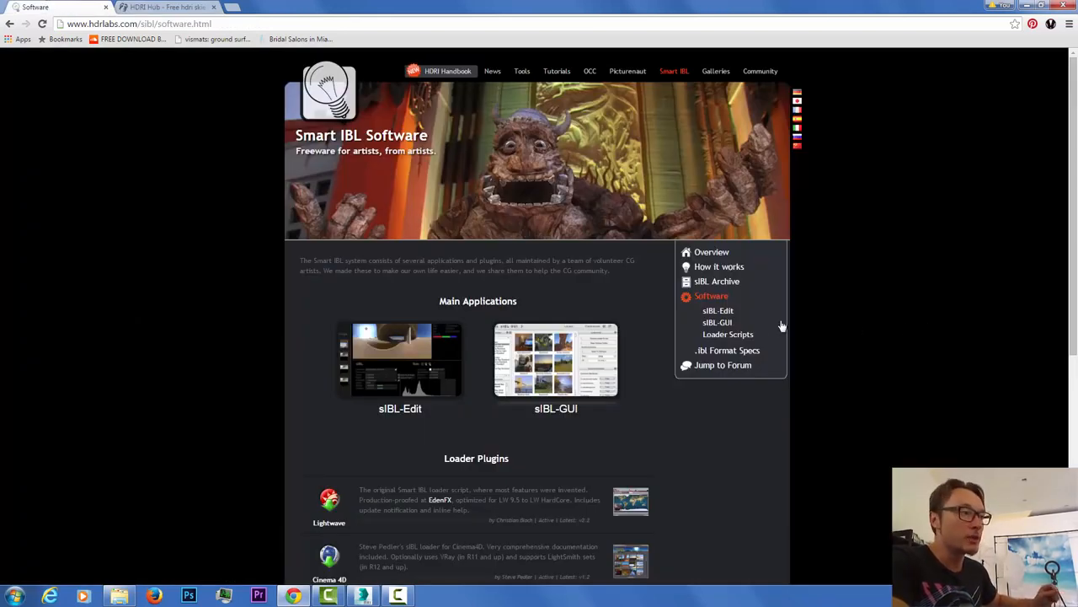
click(718, 312)
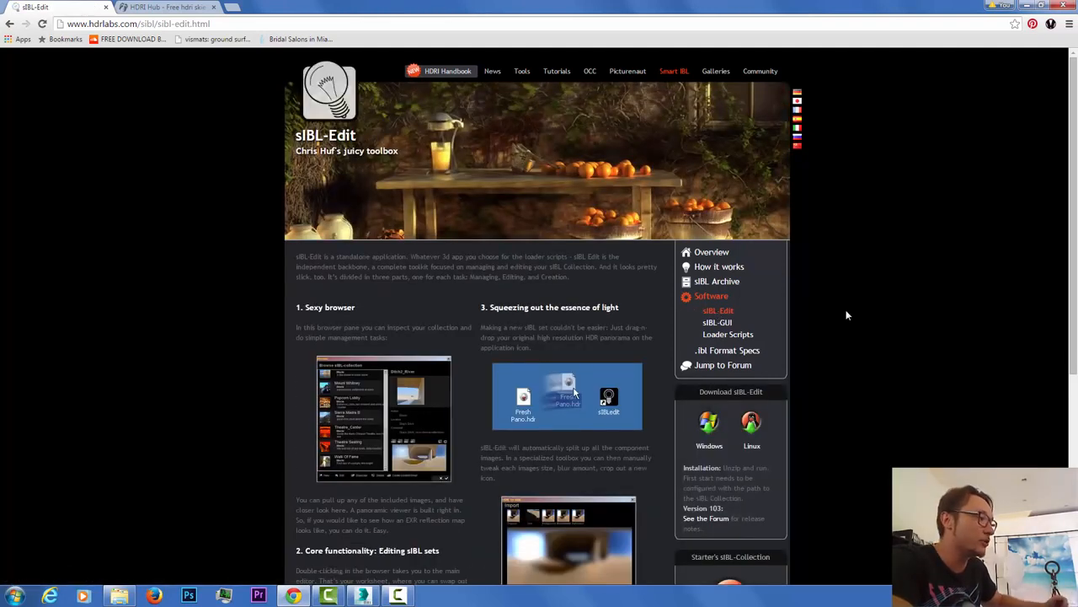
scroll(848, 315, down, 1)
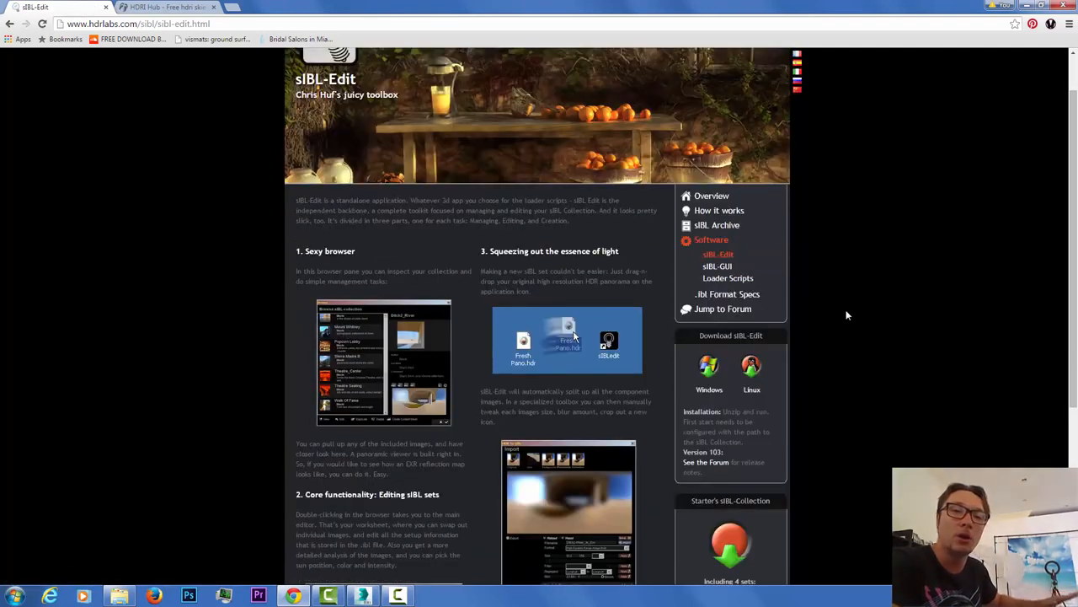
scroll(848, 315, down, 1)
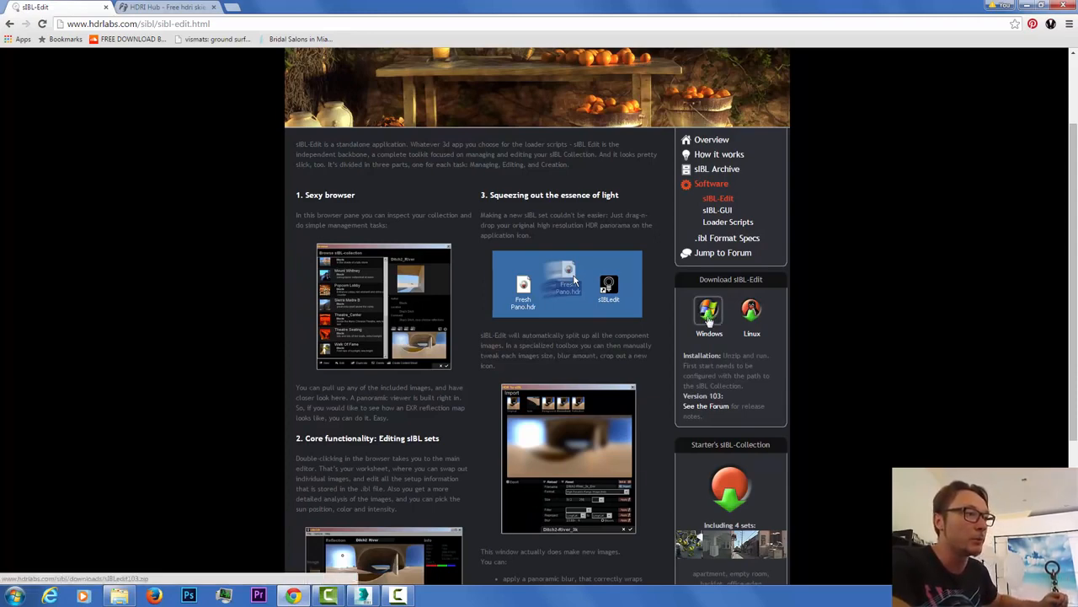
click(719, 210)
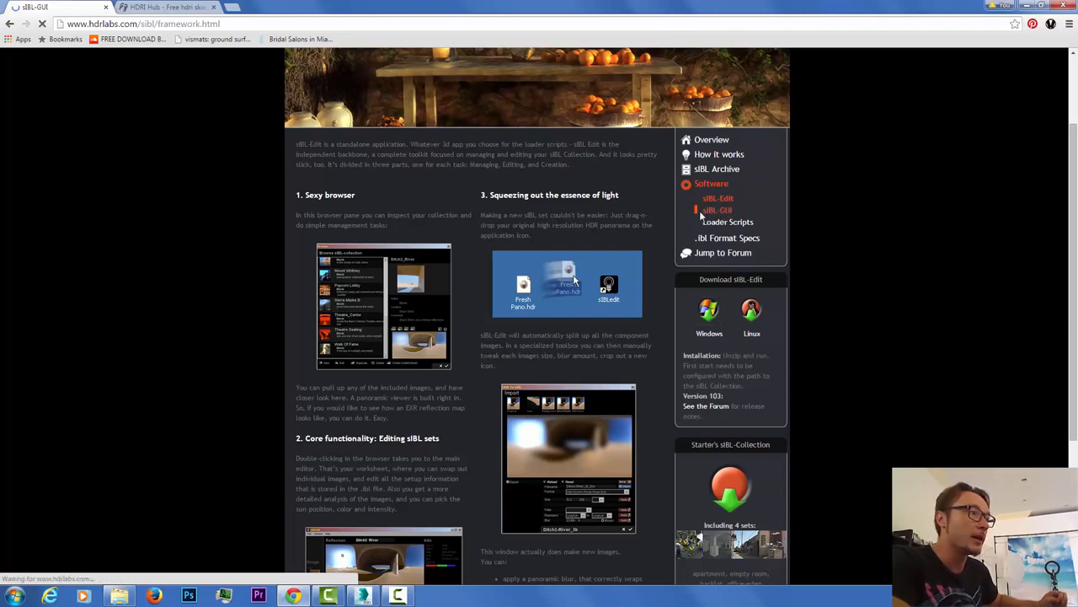
Step: Scroll through the sIBL-GUI page's description
scroll(741, 317, down, 3)
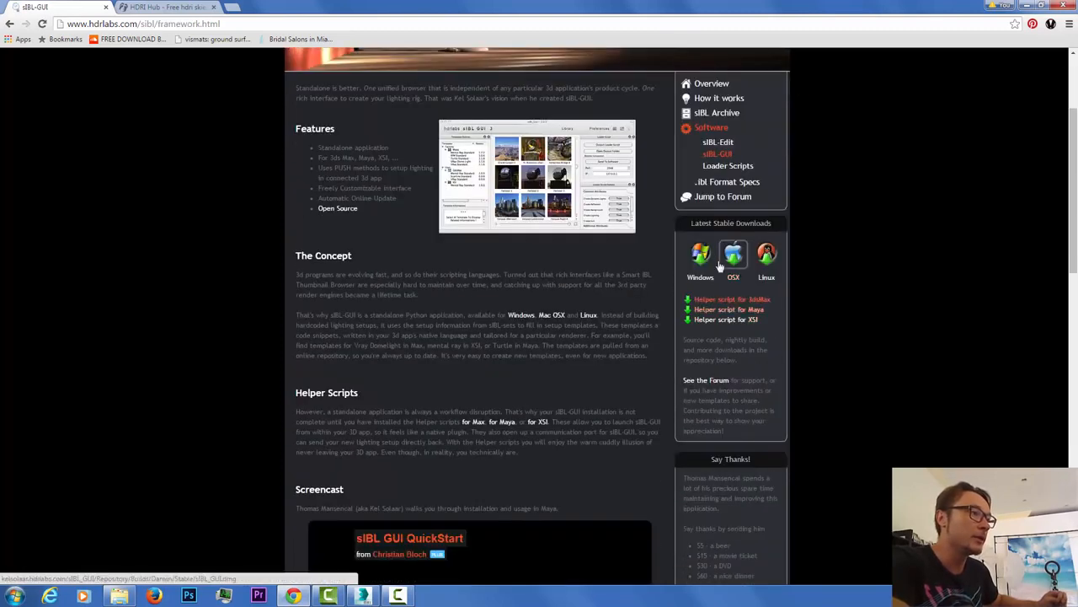
scroll(507, 324, down, 4)
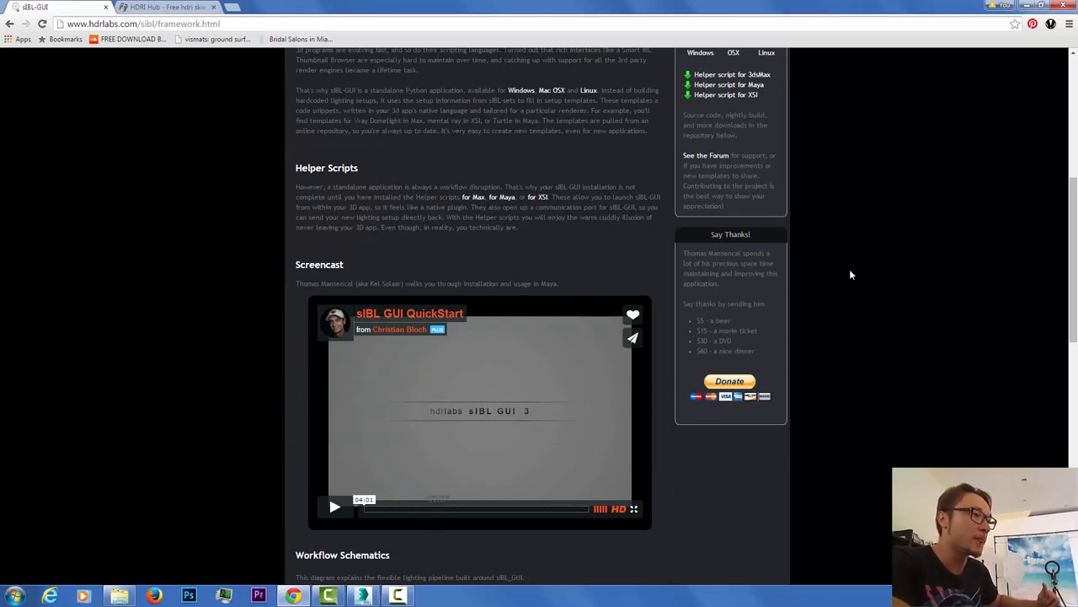
scroll(849, 337, up, 5)
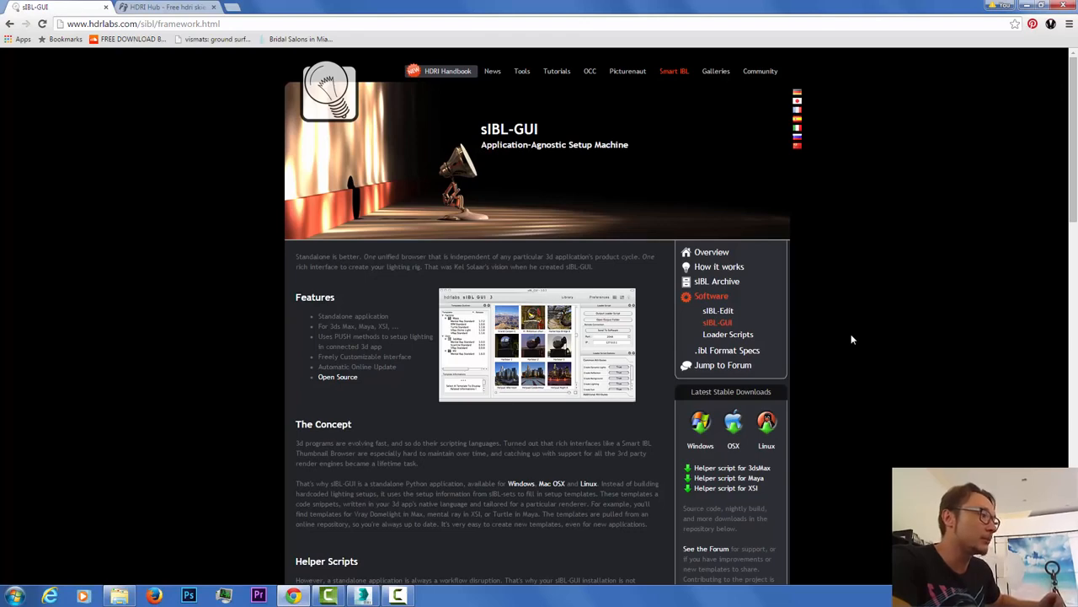
scroll(851, 337, down, 2)
scroll(361, 236, up, 1)
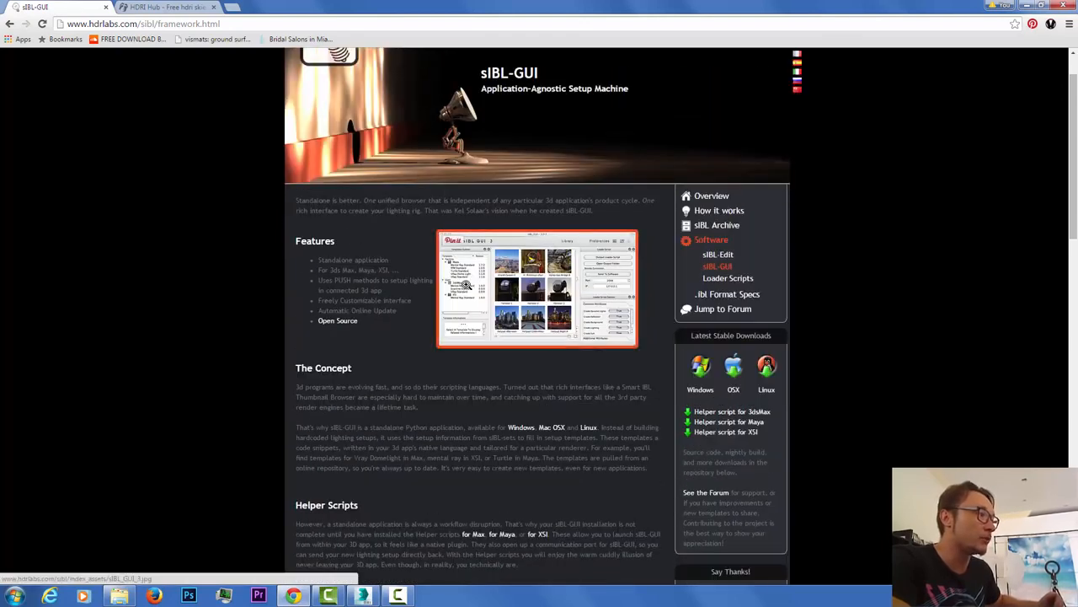
Step: View the enlarged sIBL-GUI screenshot, visit Loader Scripts, then minimize Chrome to reveal 3ds Max
click(465, 285)
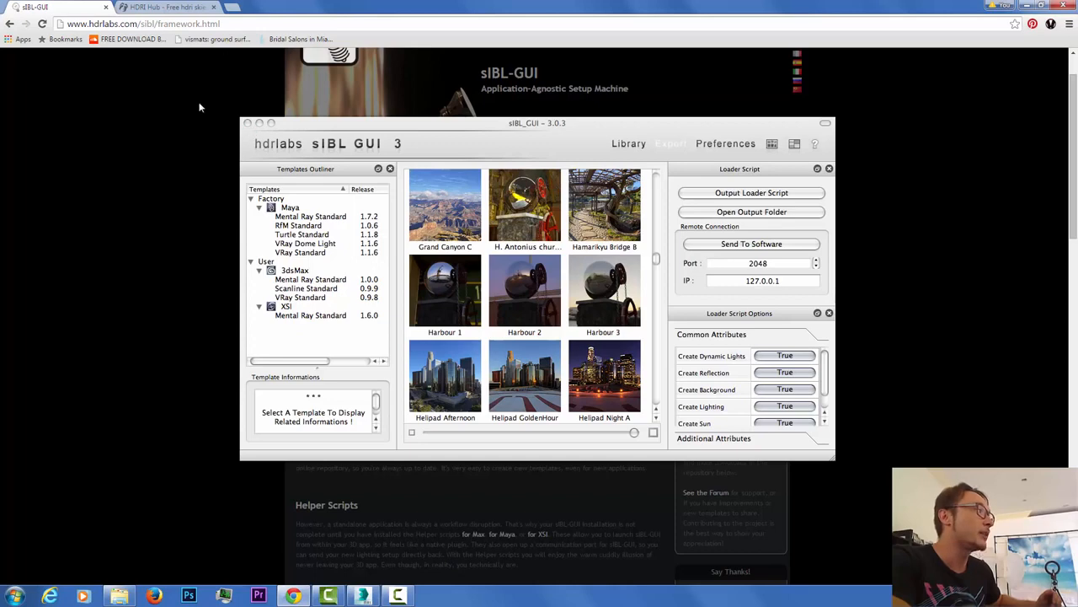
click(903, 193)
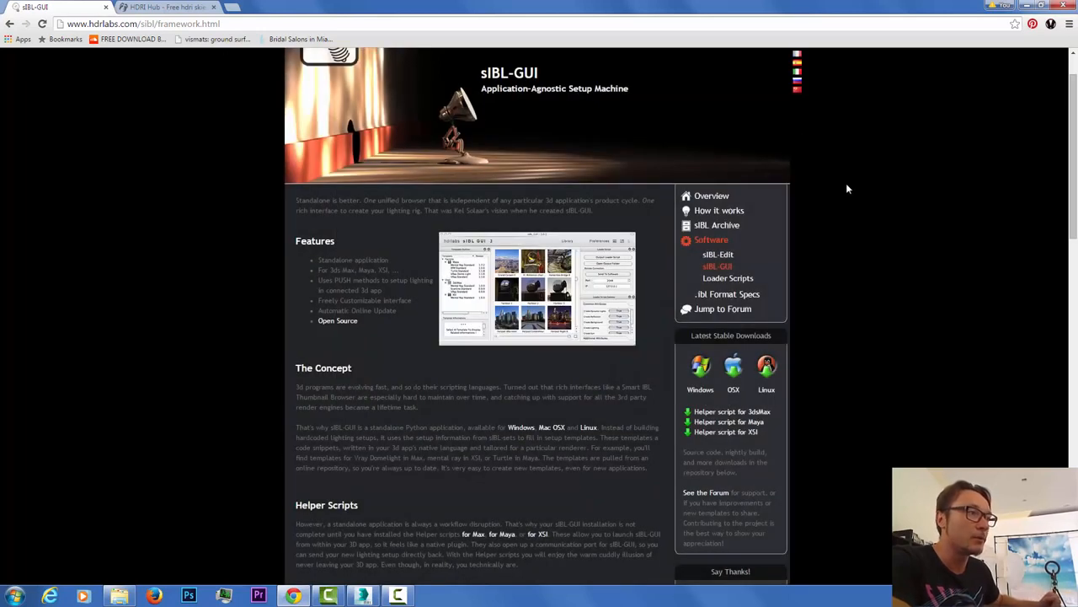
click(729, 279)
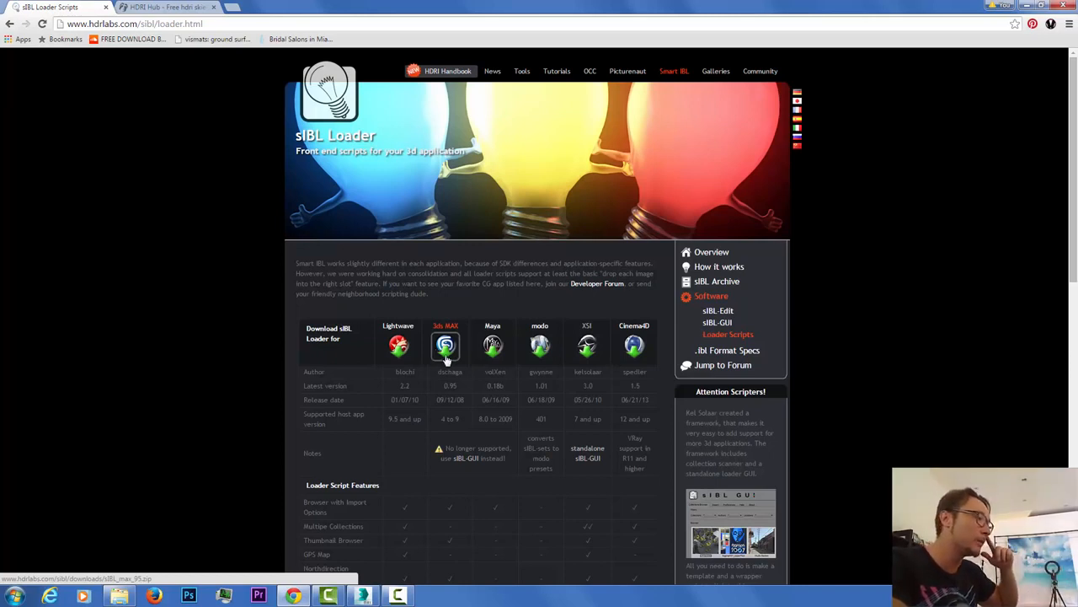
click(1027, 7)
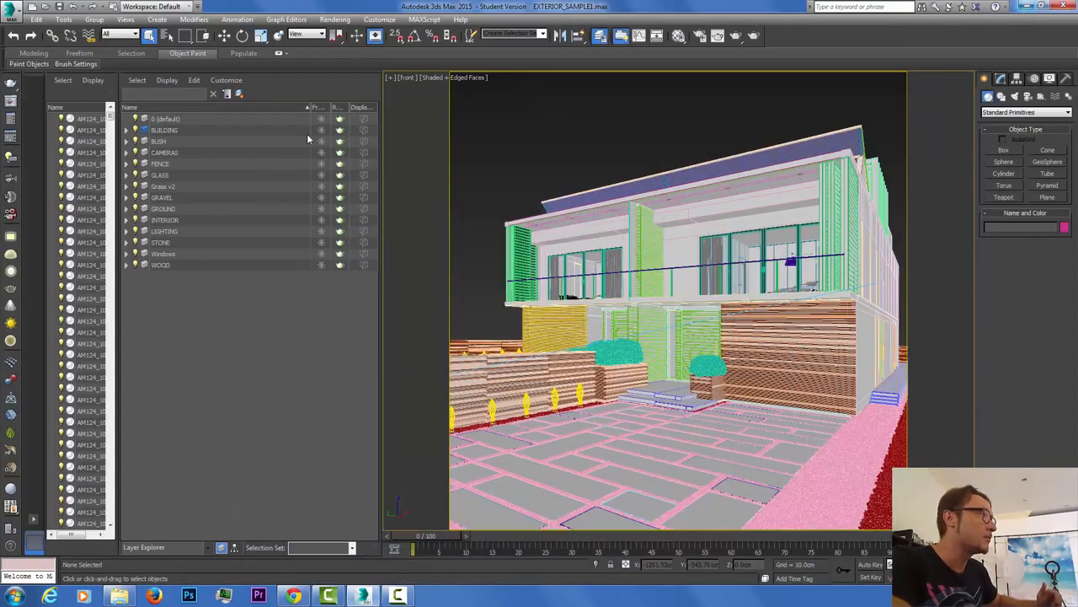
Step: Minimize 3ds Max and open the desktop sIBL folder, locating the sIBL_GUI application
click(1030, 6)
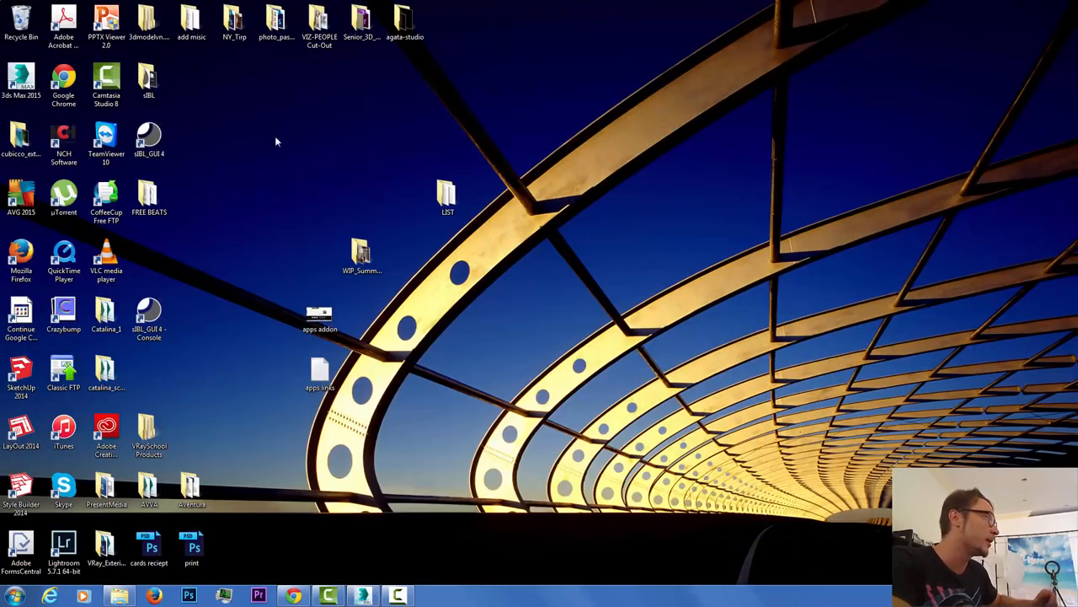
click(152, 139)
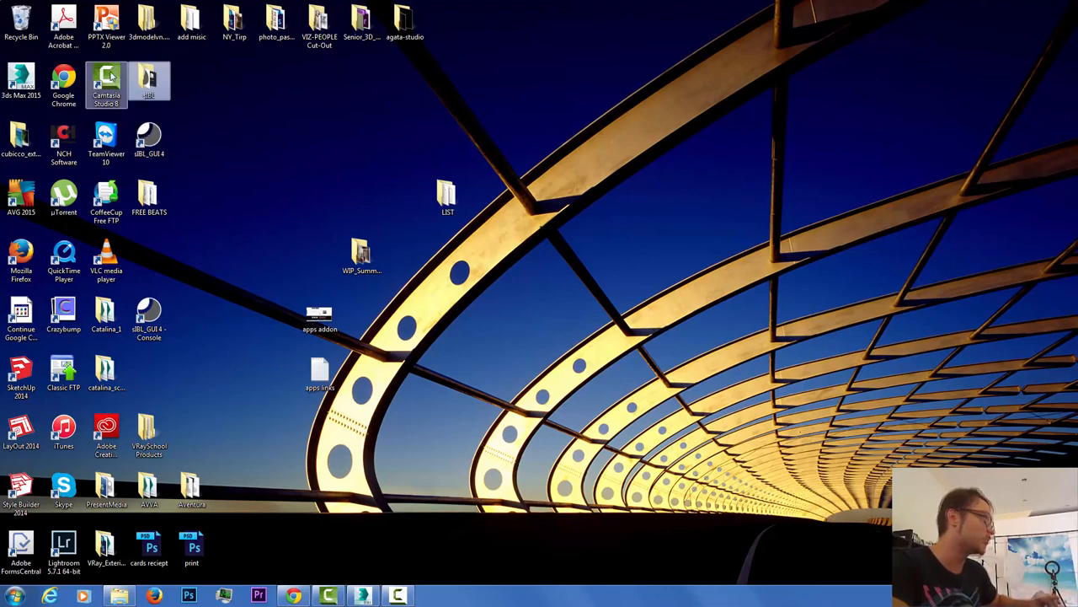
double_click(152, 86)
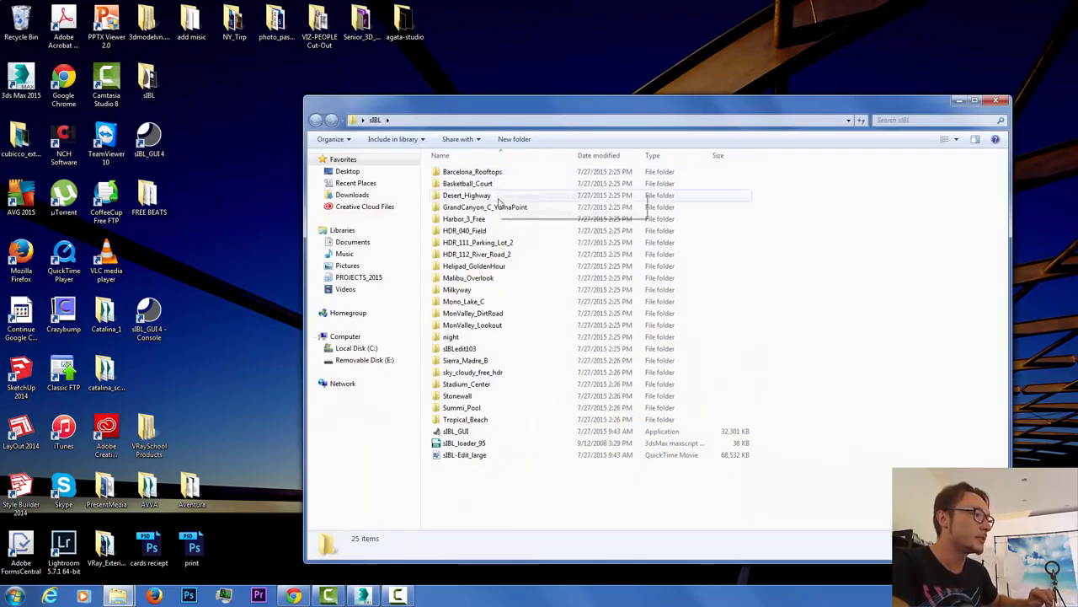
click(464, 433)
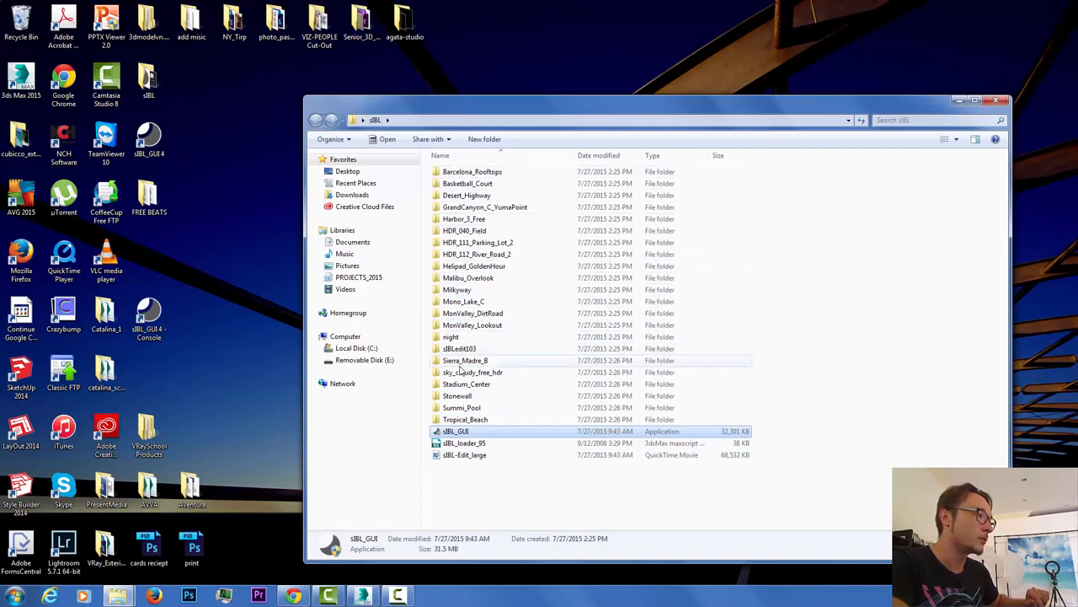
Step: Open Barcelona_Rooftops and preview its thumbnail and 8k panorama image
double_click(475, 172)
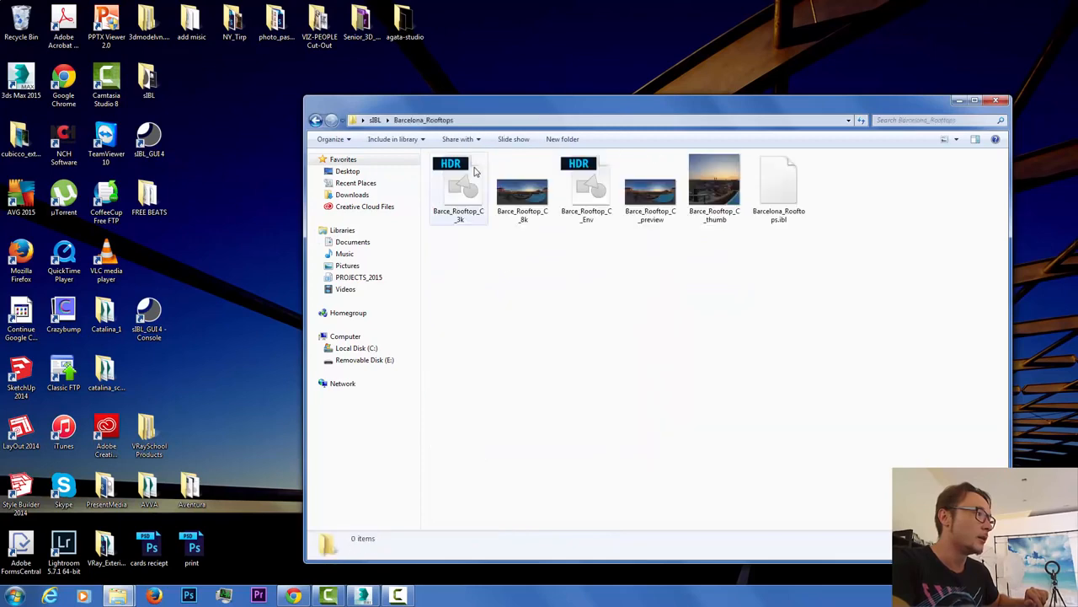
click(715, 190)
click(659, 209)
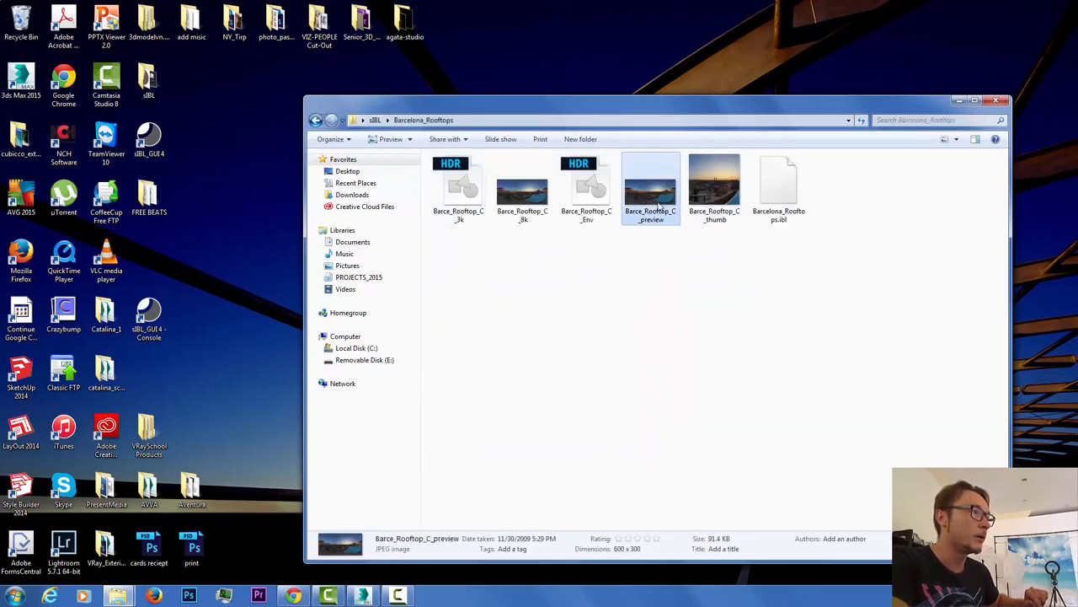
click(521, 212)
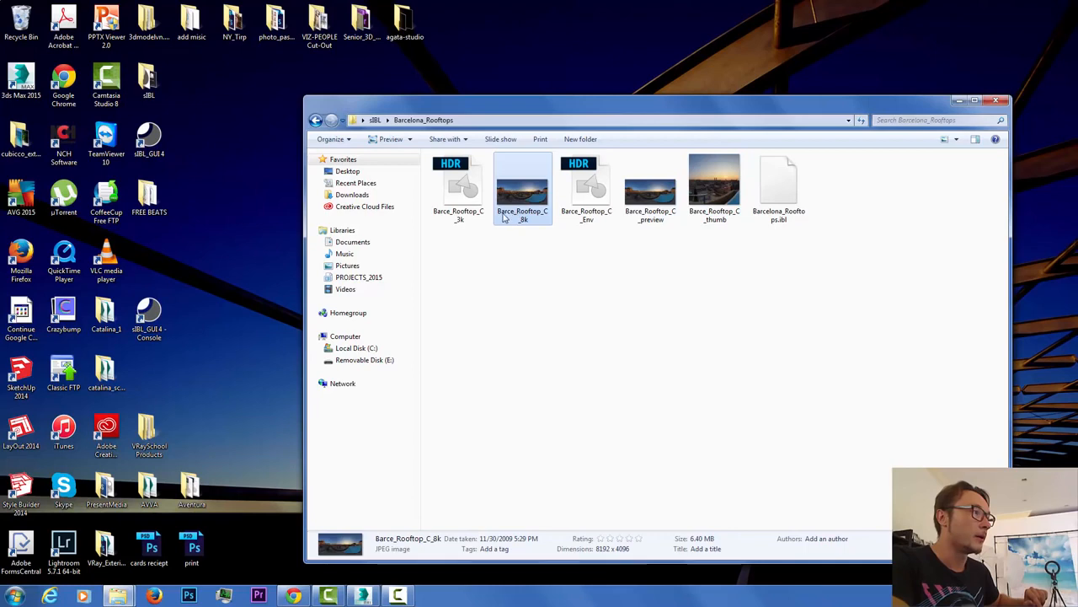
double_click(504, 218)
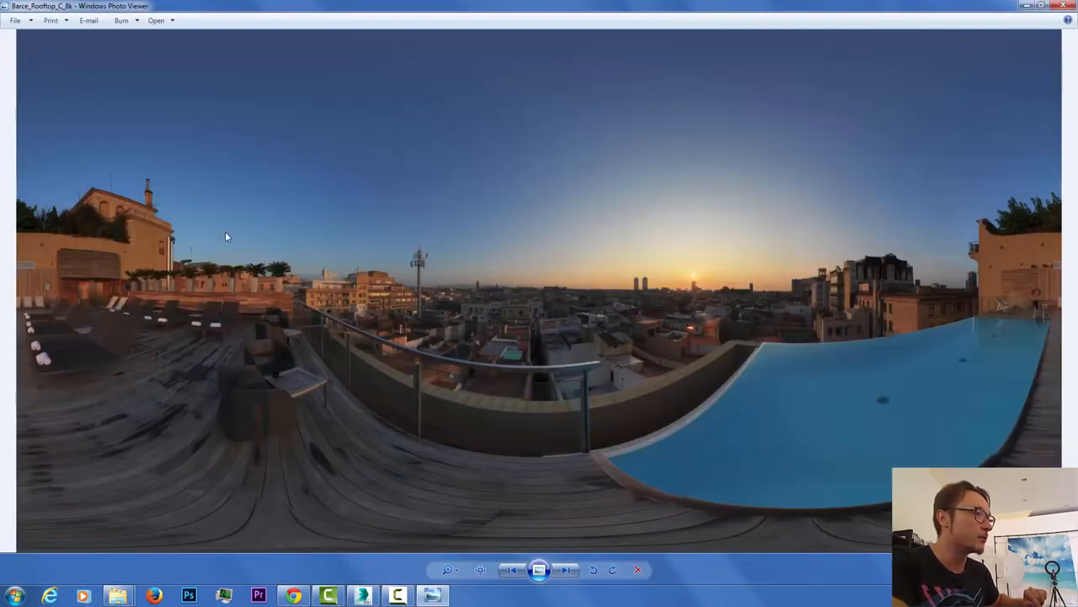
click(1063, 6)
Step: Inspect the 3k and Env HDR files and Barcelona_Rooftops.ibl, then hide the folder
click(460, 207)
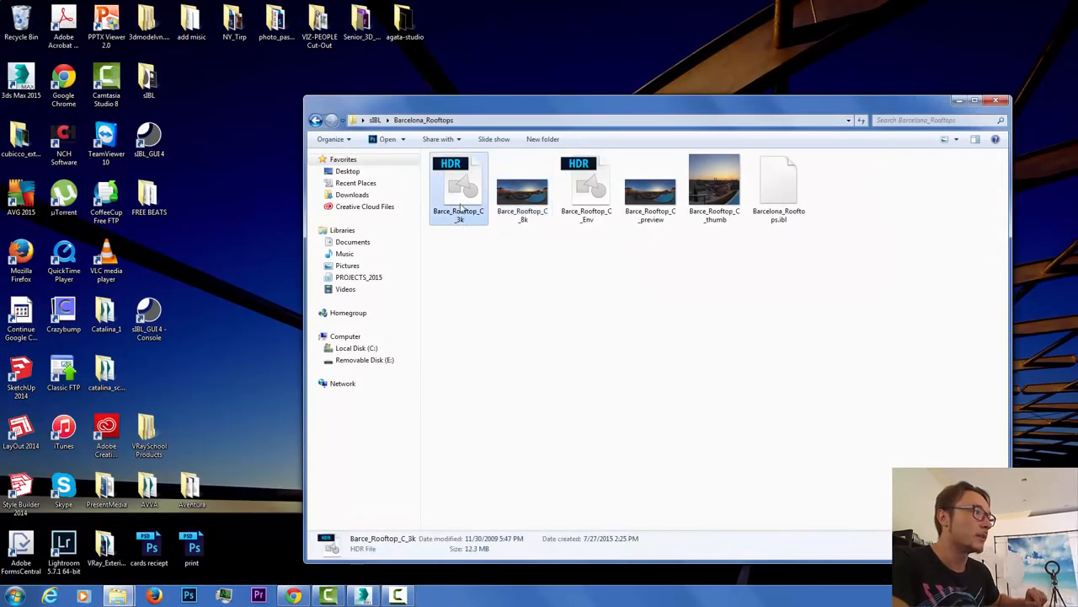
click(591, 211)
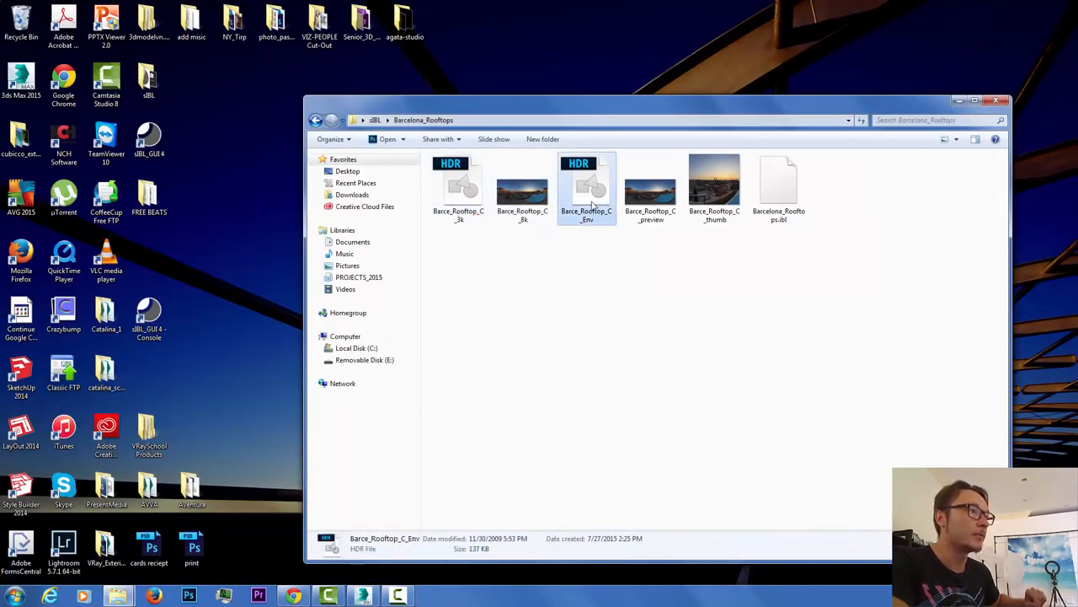
click(654, 210)
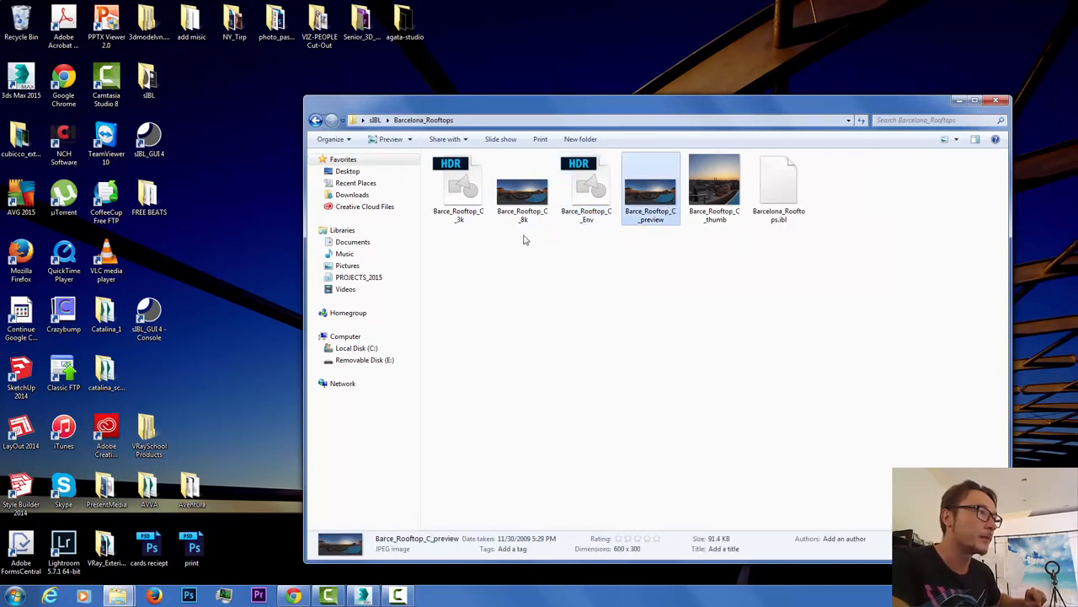
click(580, 200)
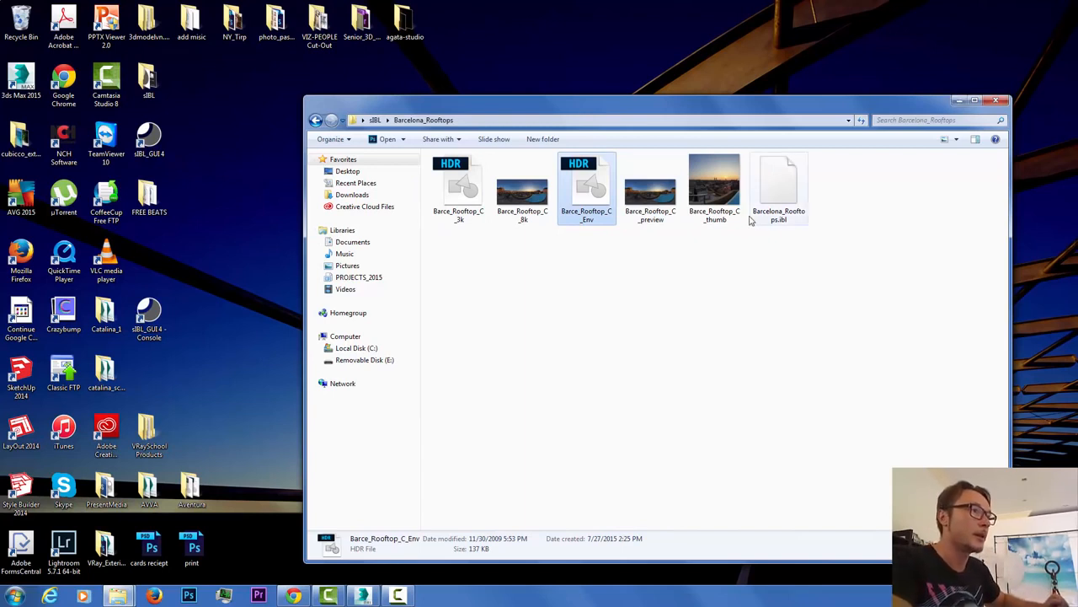
click(780, 220)
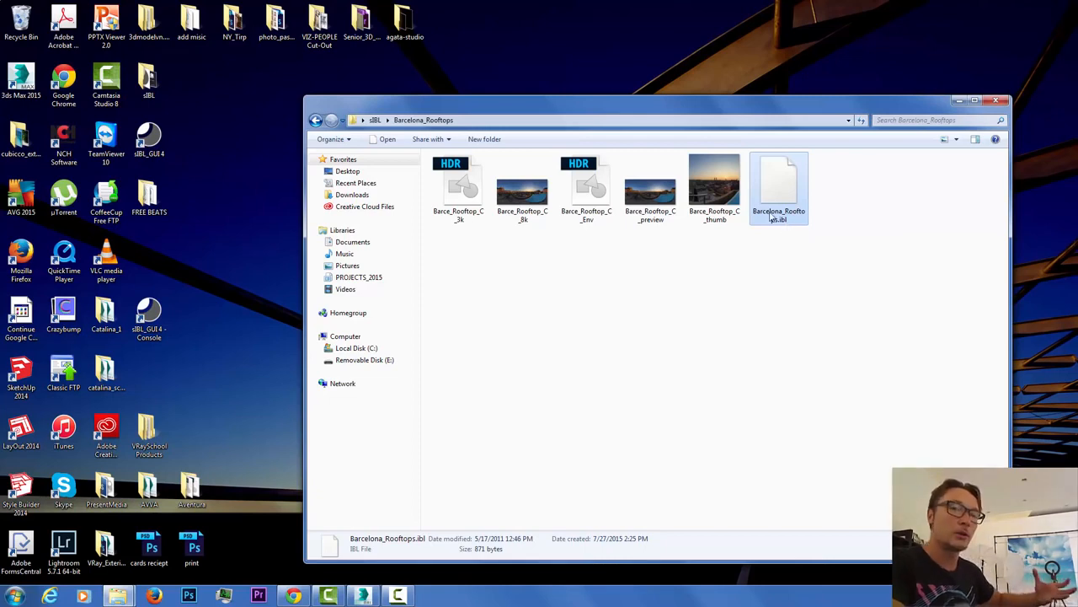
click(959, 102)
click(154, 142)
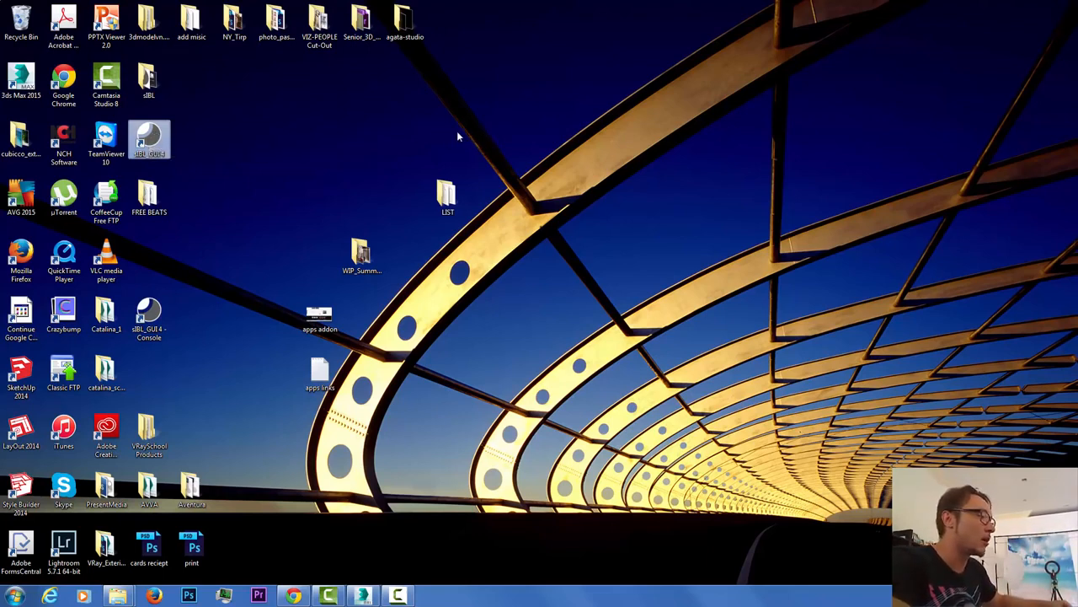
Step: Launch sIBL-GUI 4 from the desktop and dismiss the Remote Updater
double_click(158, 137)
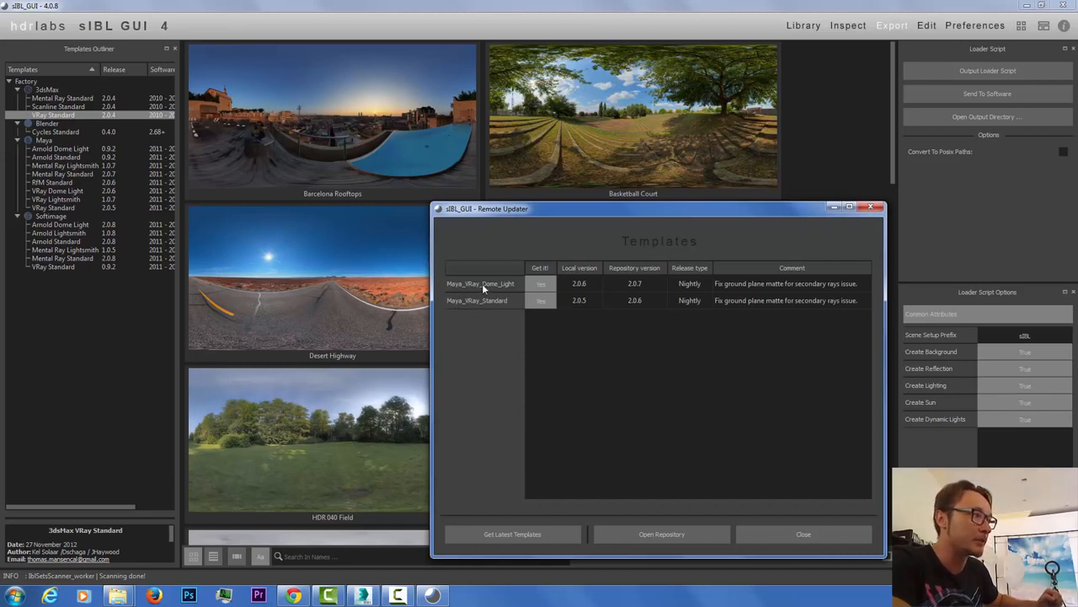
click(871, 206)
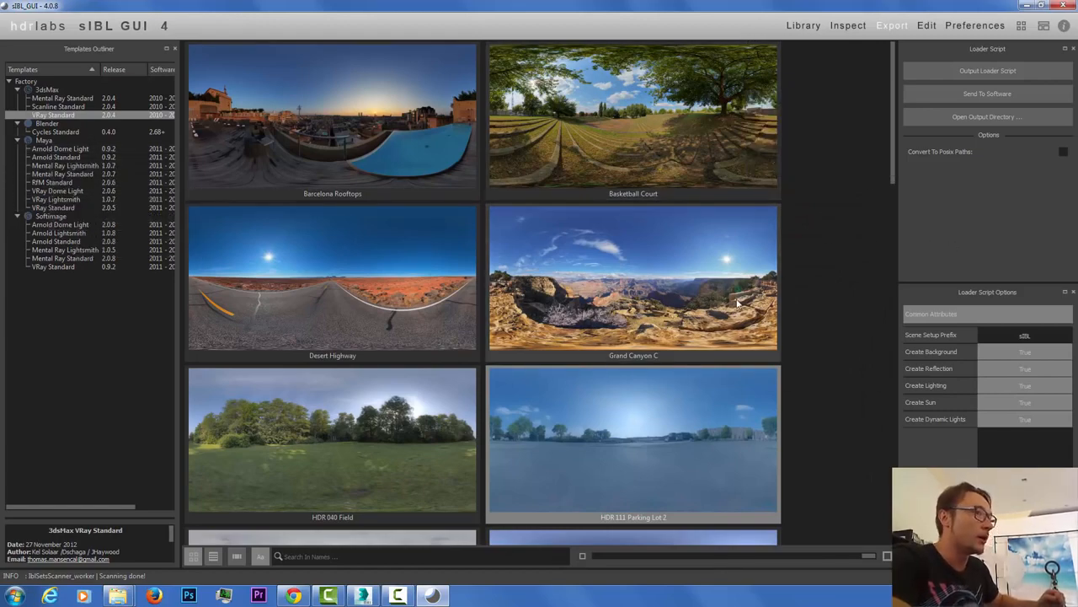
mouse_move(894, 106)
mouse_down()
mouse_move(879, 476)
mouse_move(895, 105)
mouse_up()
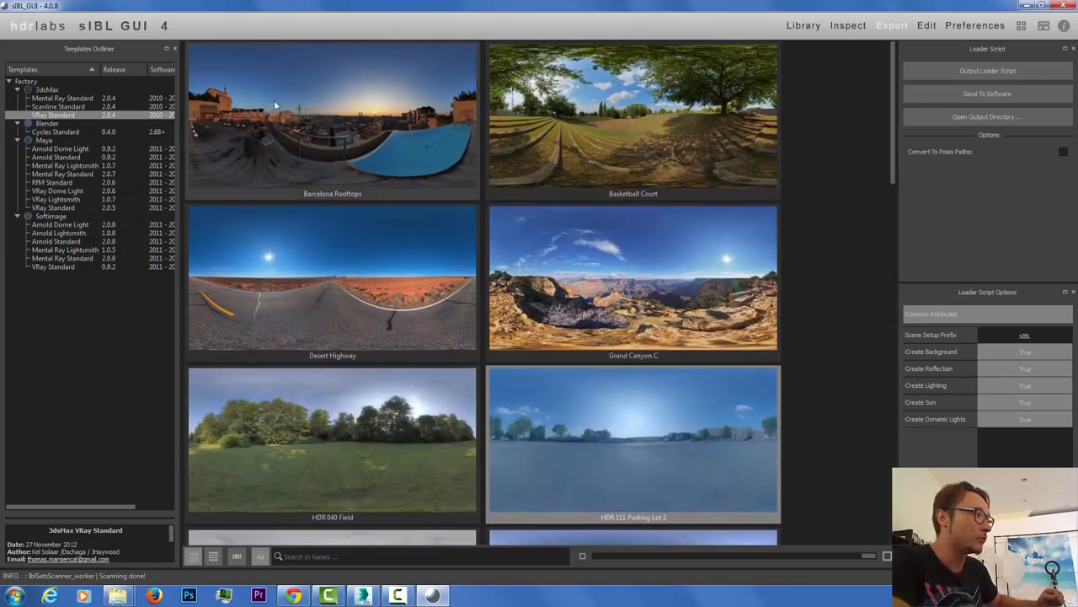
Step: Browse the library's HDRI set thumbnails, then return to Chrome
scroll(631, 298, down, 10)
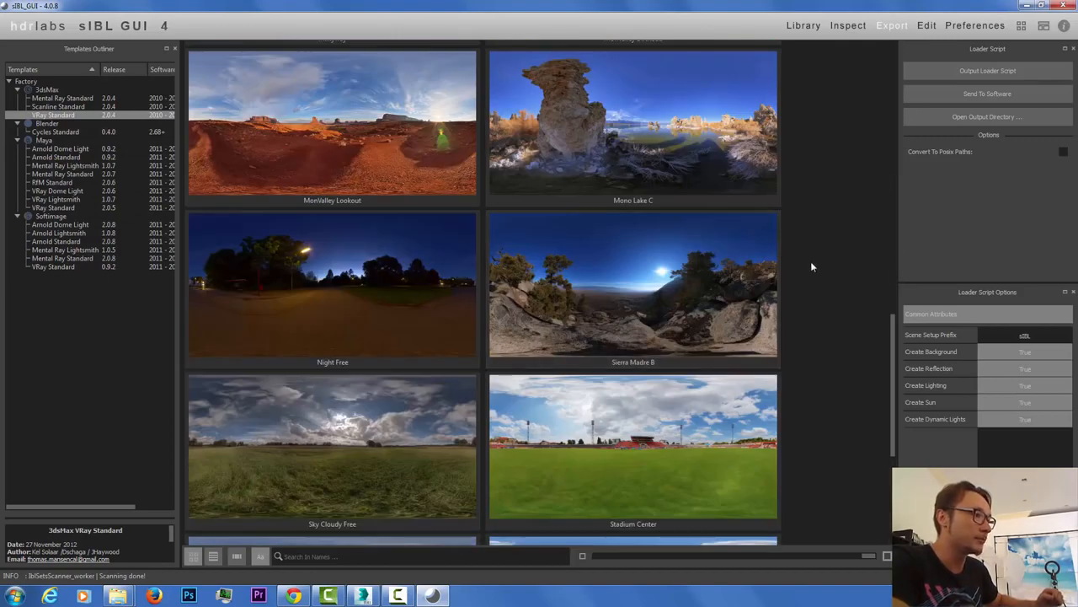
scroll(809, 269, down, 3)
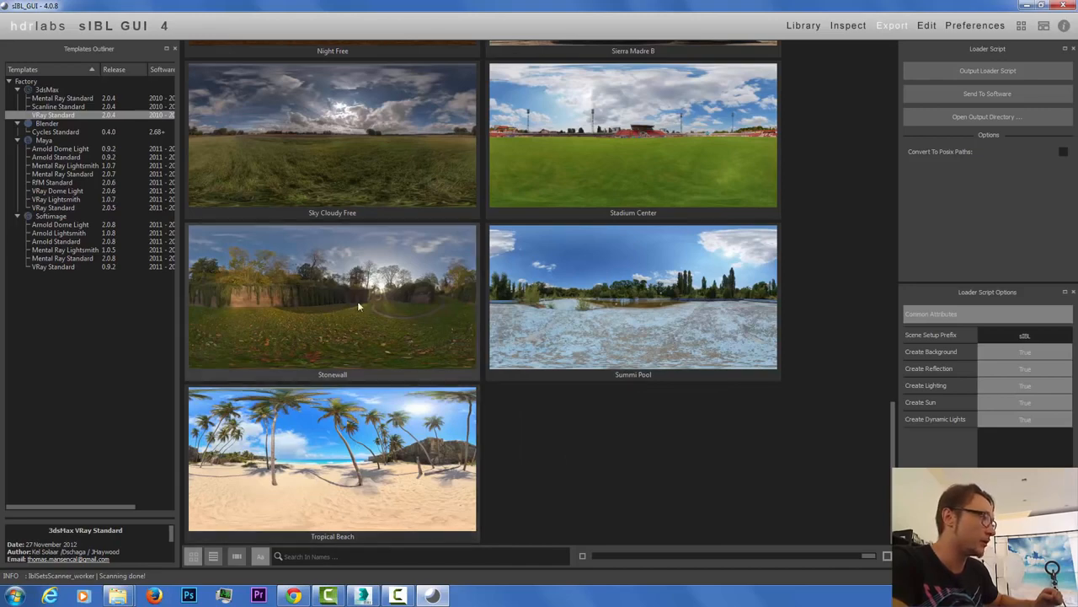
scroll(404, 329, up, 10)
scroll(753, 260, up, 4)
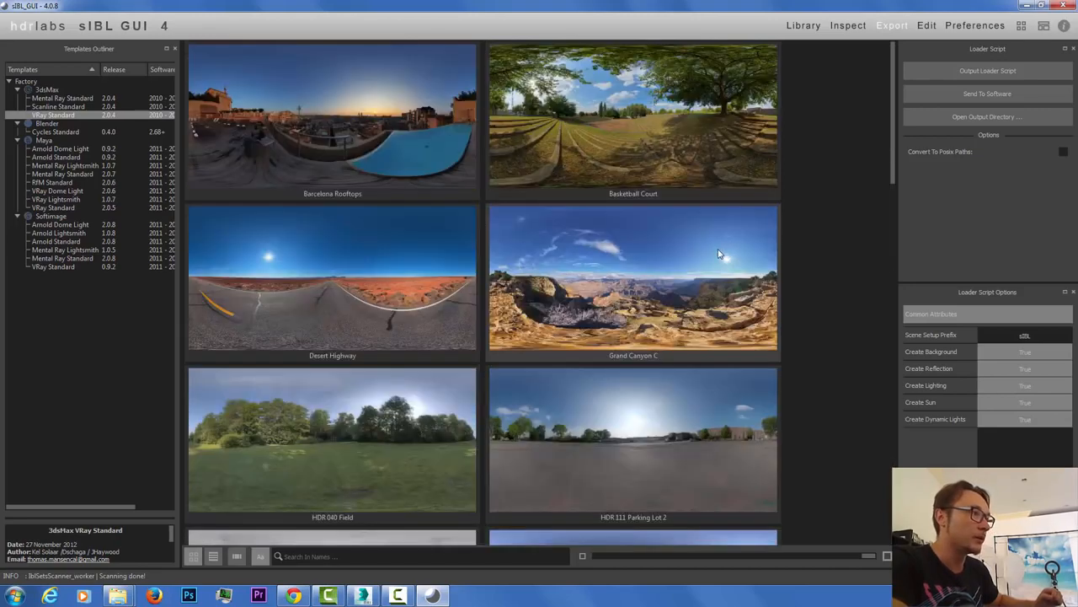
scroll(556, 119, down, 6)
scroll(777, 263, up, 1)
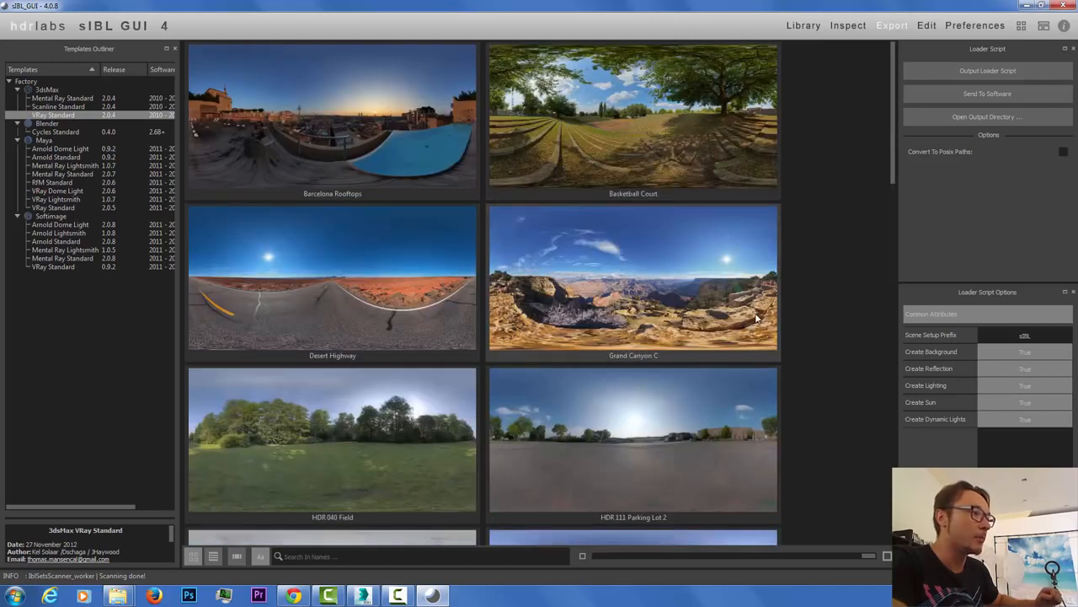
scroll(778, 270, down, 1)
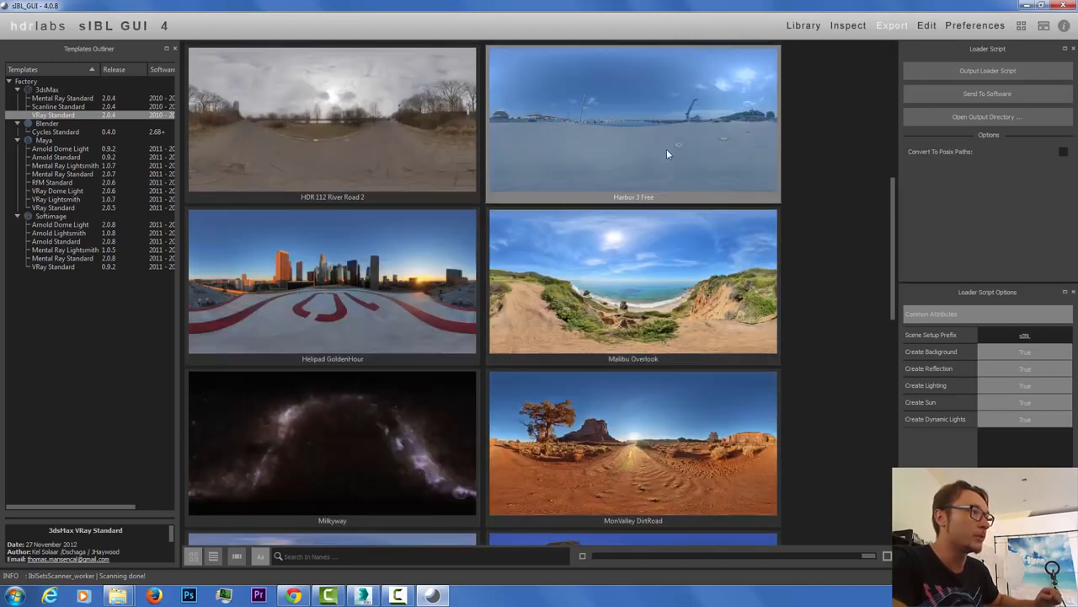
scroll(712, 200, up, 3)
scroll(711, 202, down, 6)
scroll(711, 203, up, 3)
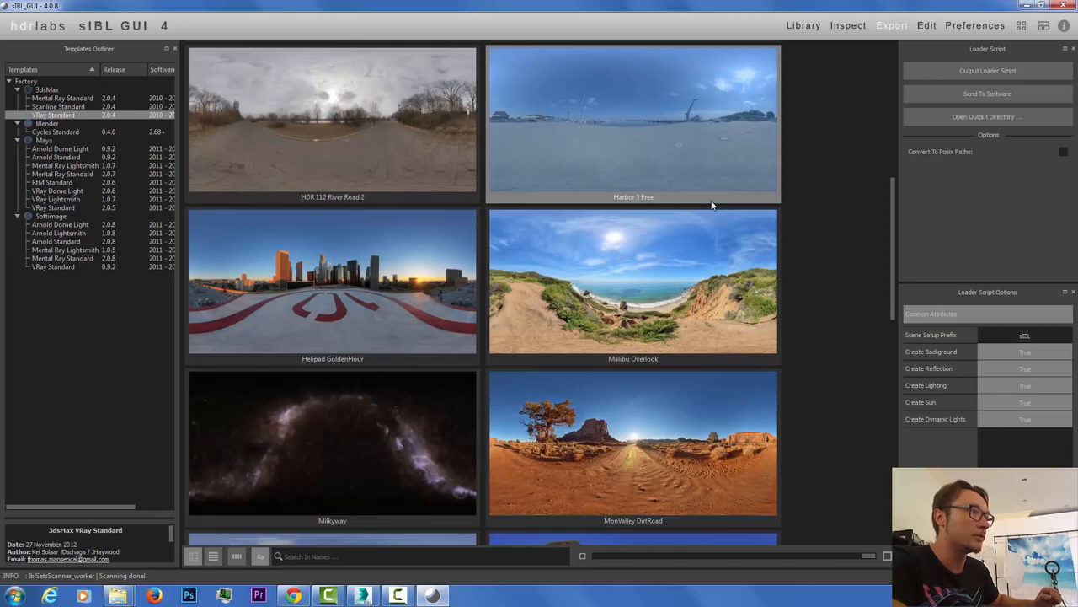
scroll(722, 281, up, 1)
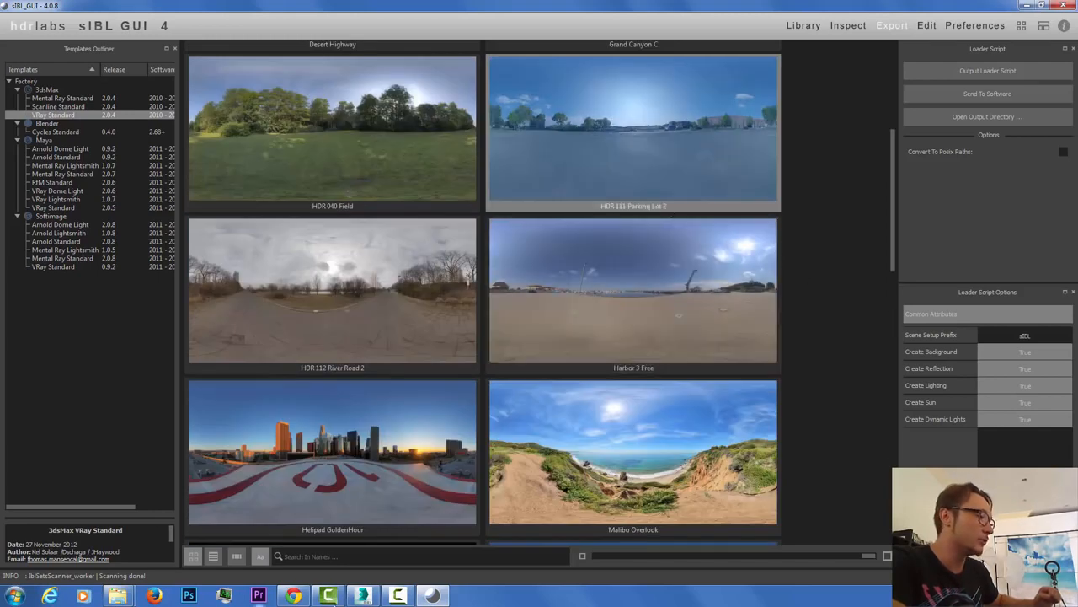
click(293, 595)
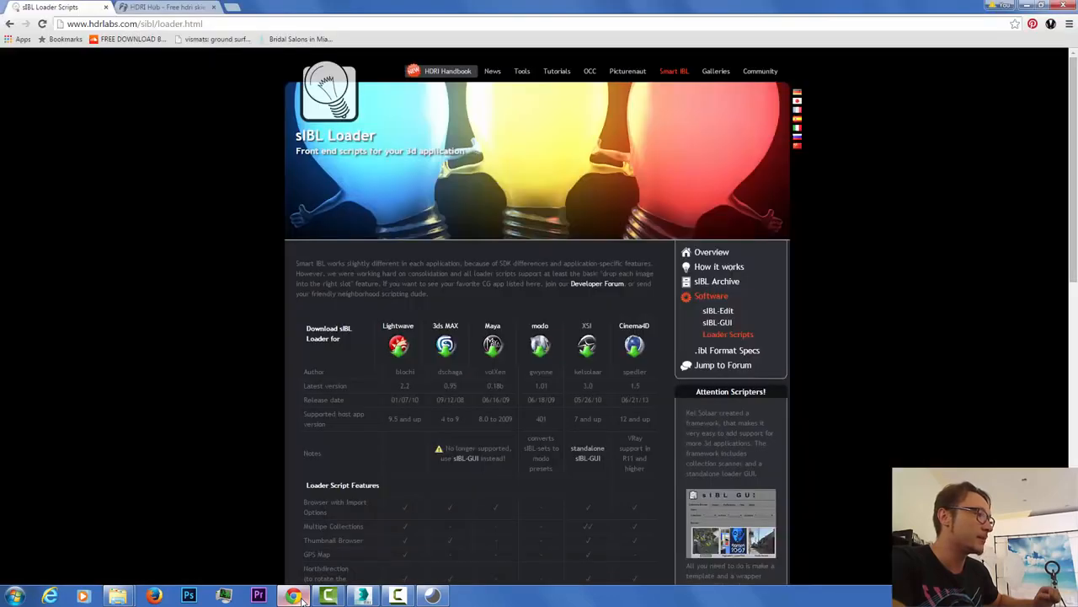
Step: Open HDRI Hub's free HDR 111 Parking Lot sample, view its chrome-sphere and house renders, then switch to 3ds Max
click(150, 6)
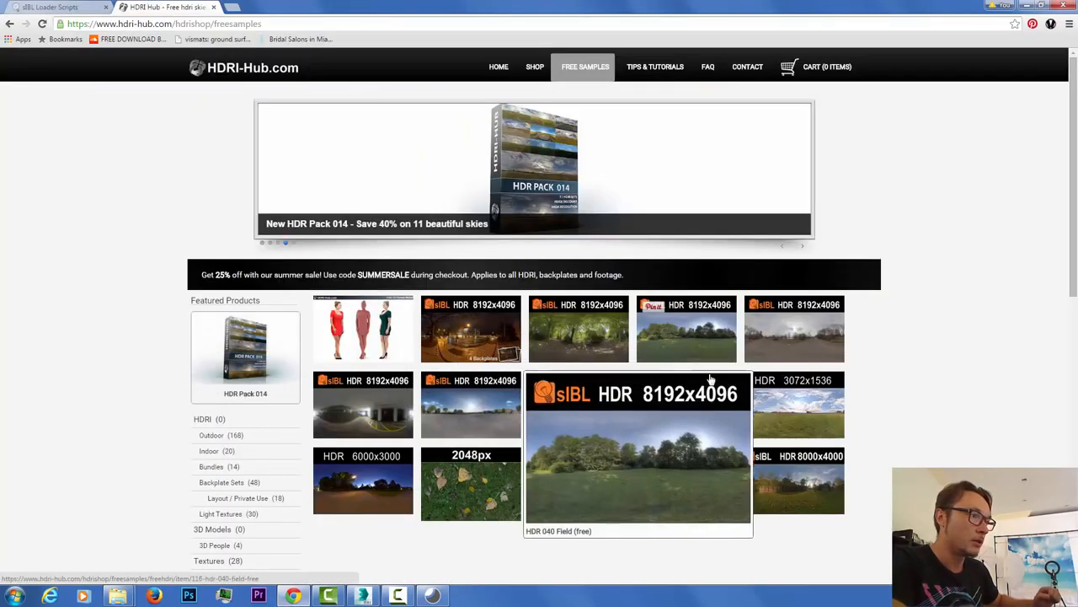
click(503, 432)
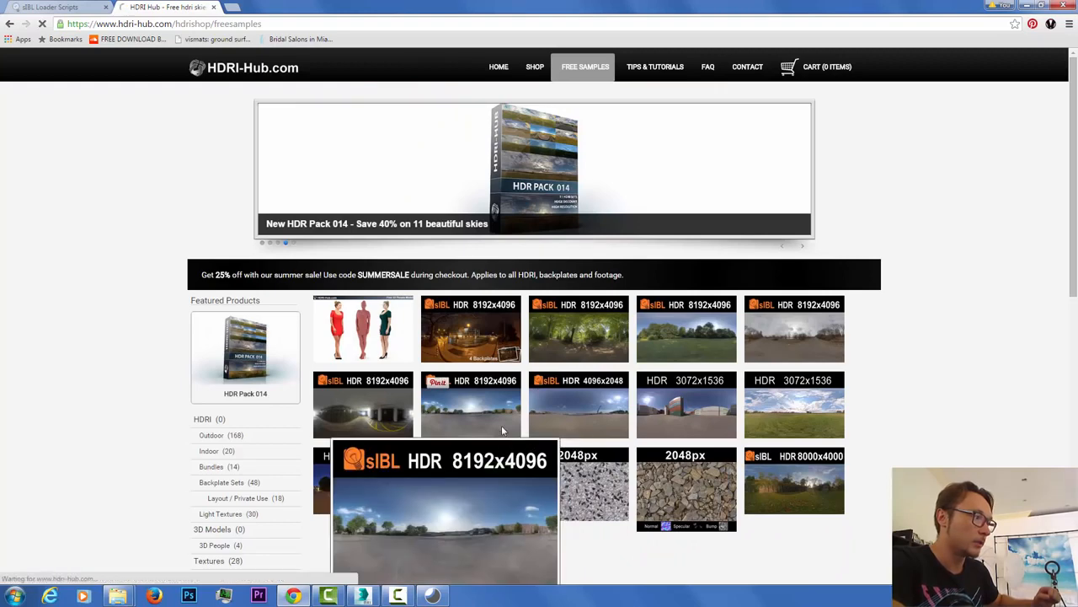
scroll(498, 432, down, 2)
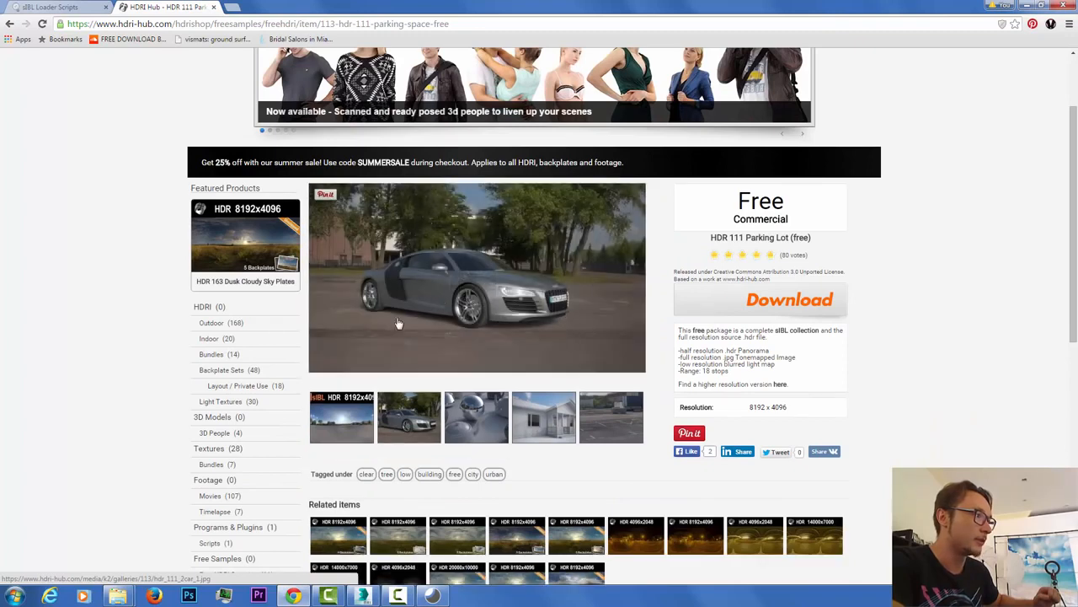
click(486, 418)
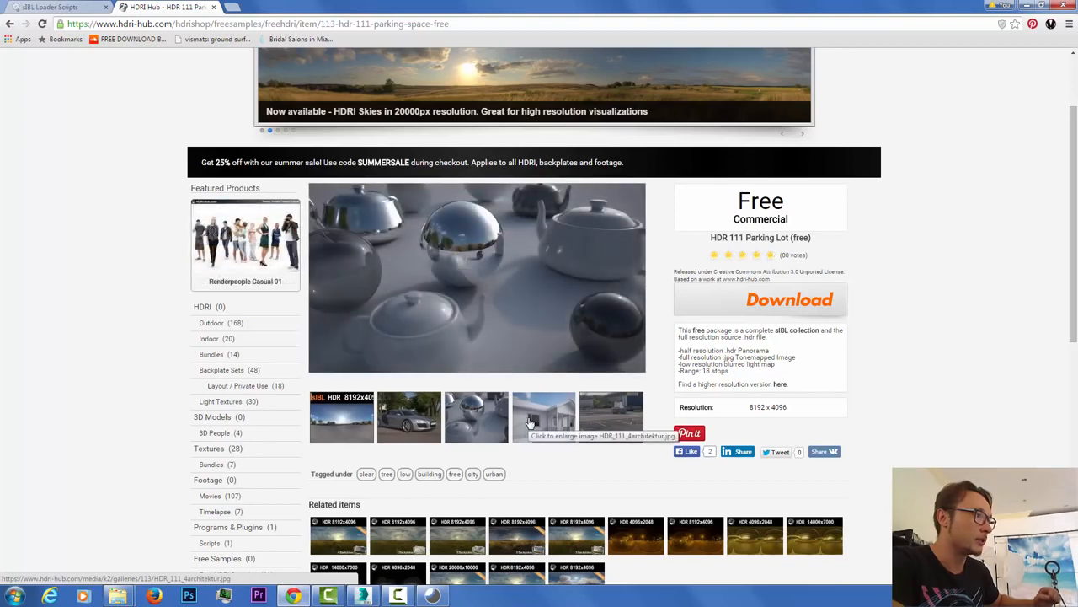
click(530, 421)
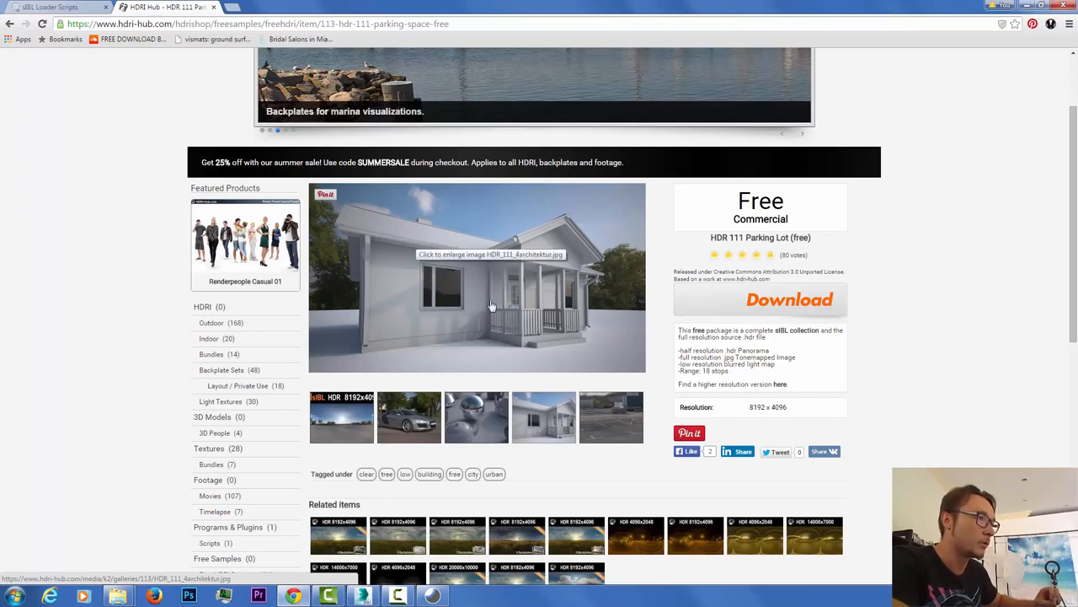
scroll(706, 448, down, 1)
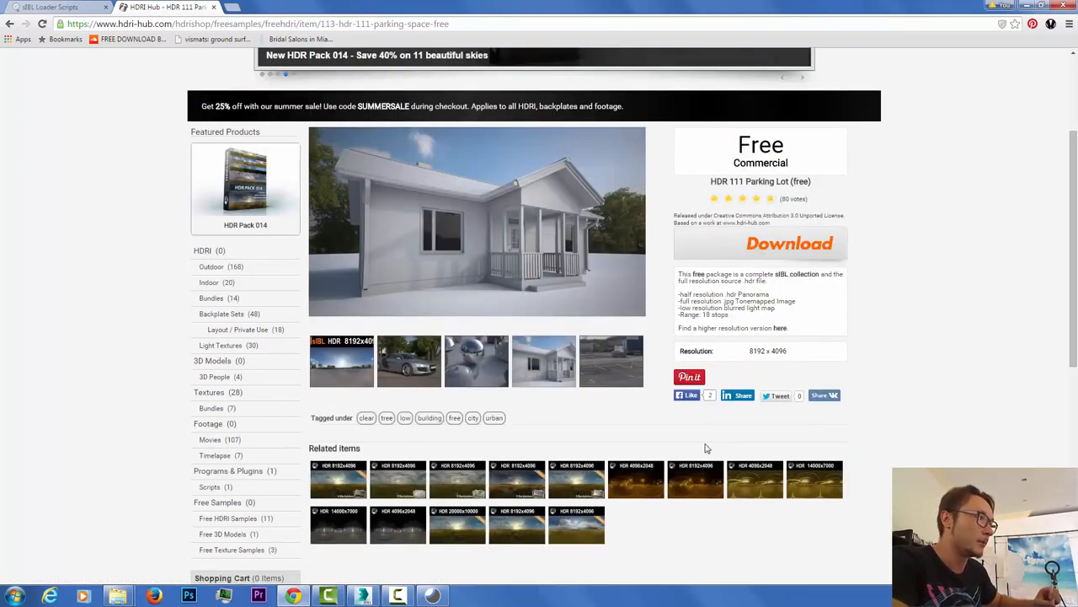
scroll(706, 448, down, 1)
click(363, 597)
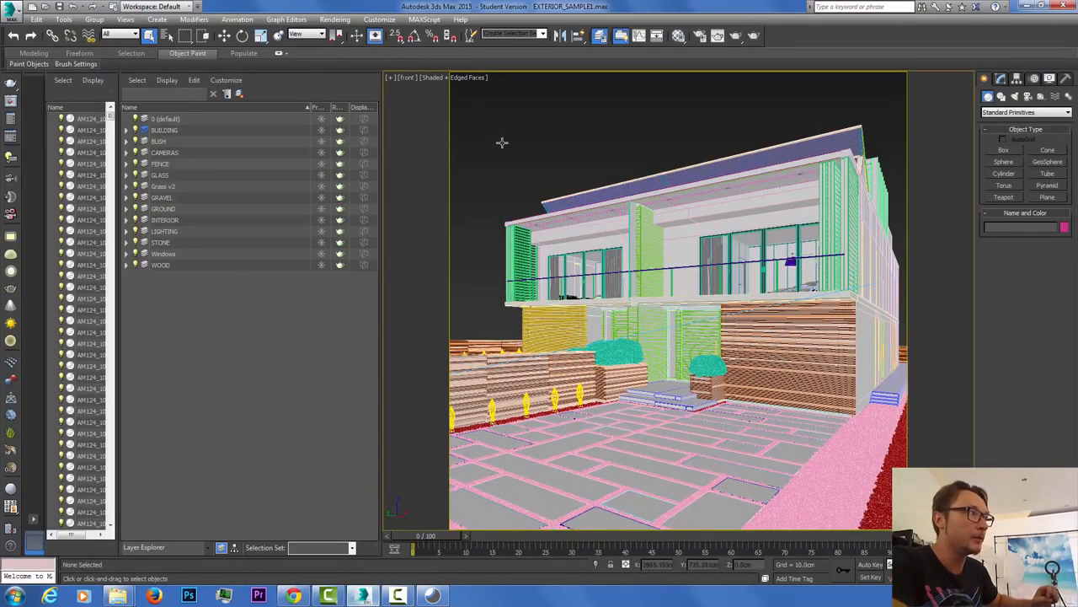
Step: Start a V-Ray test render of the house, cancel it, and return to the Parking Lot page
click(755, 36)
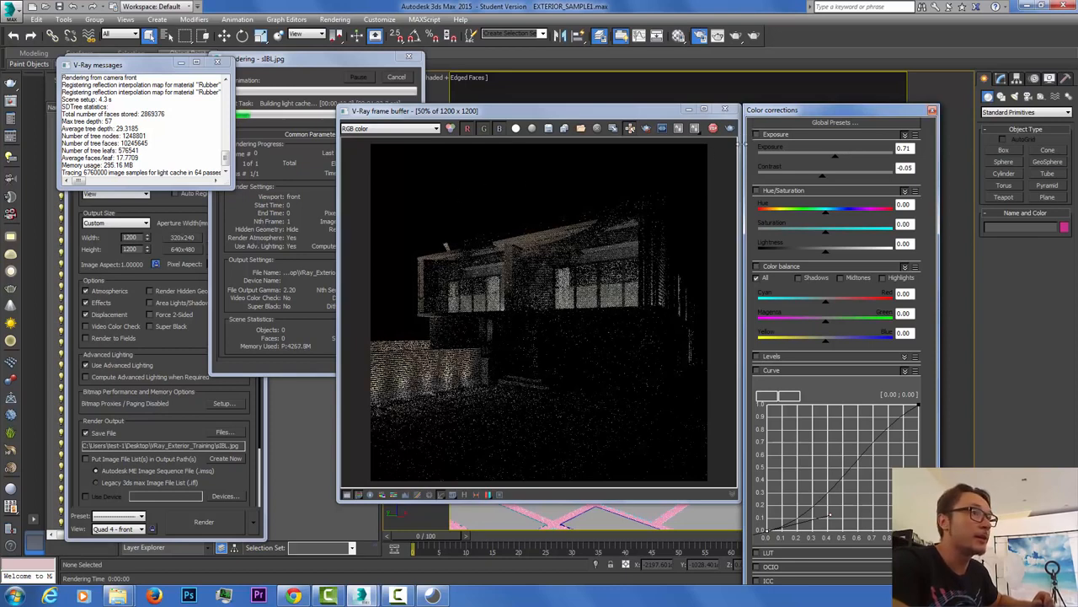
click(931, 110)
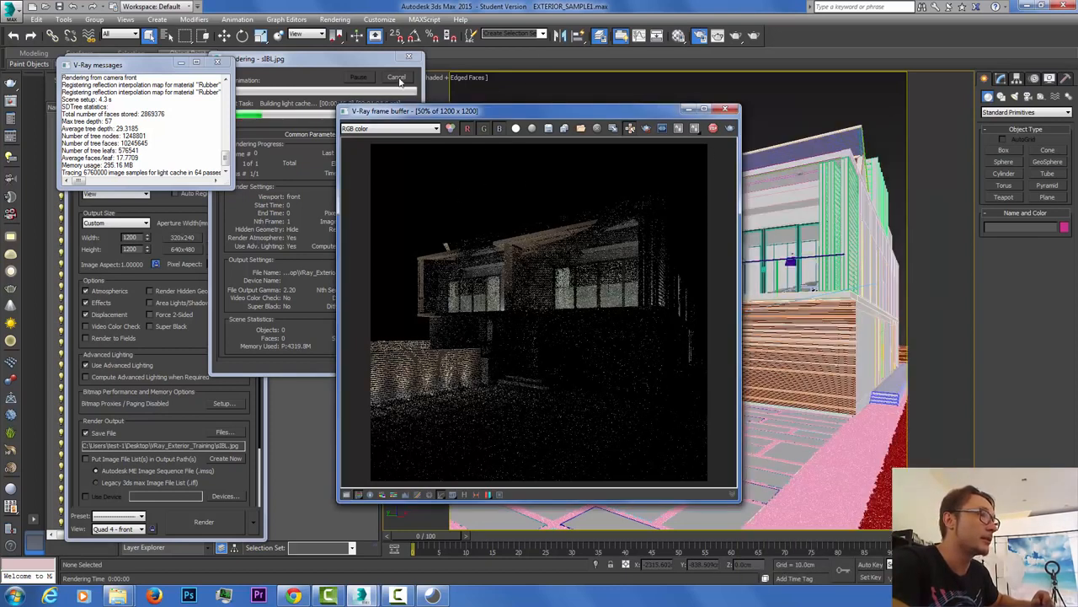
click(725, 109)
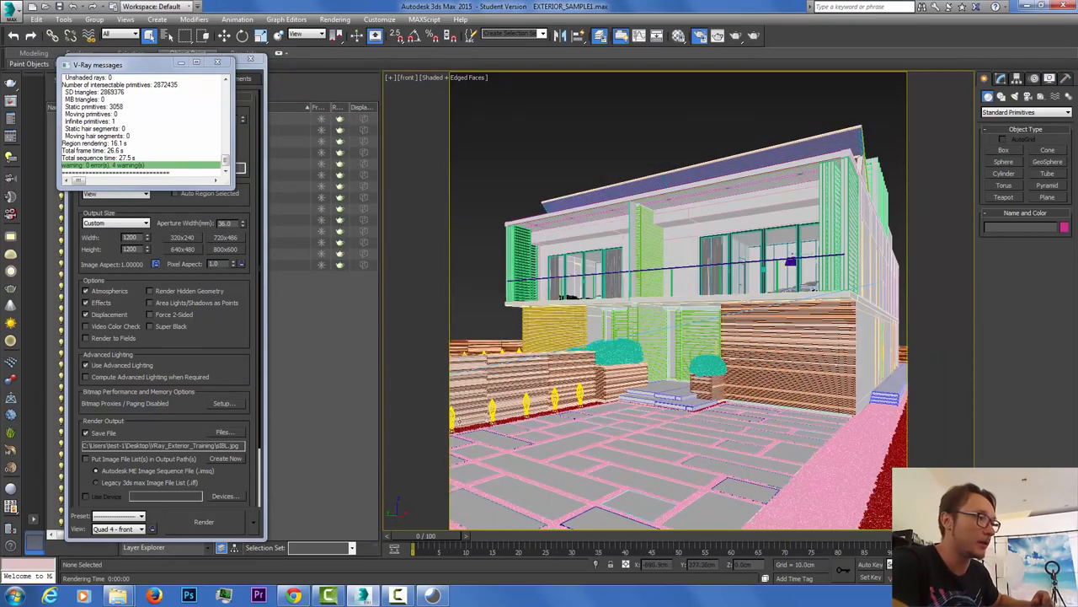
click(294, 597)
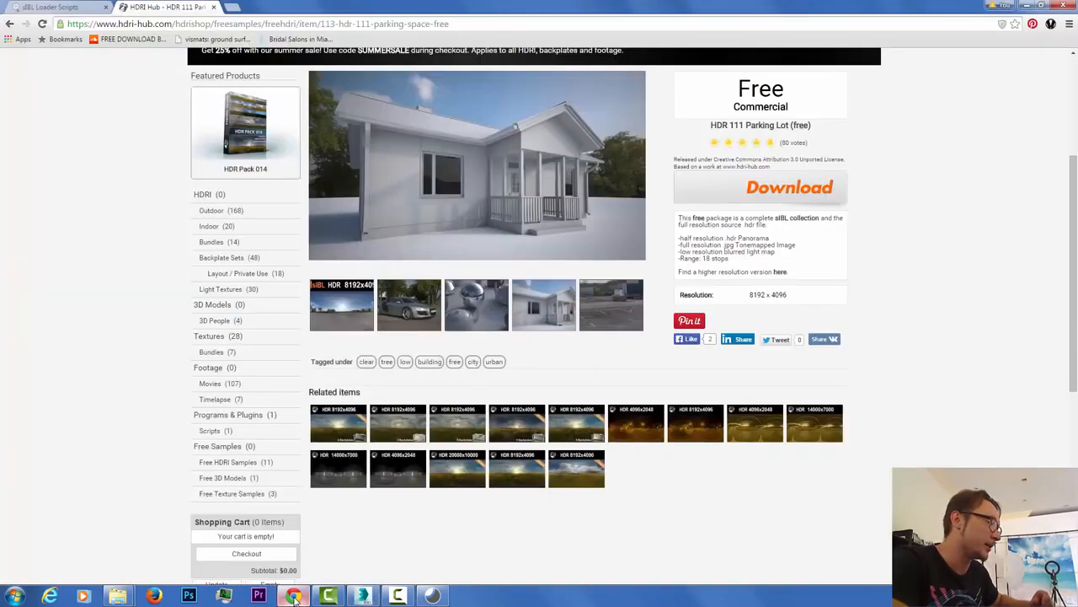
Step: Back in sIBL-GUI, inspect HDR 111 Parking Lot 2 and preview its background panorama
click(432, 594)
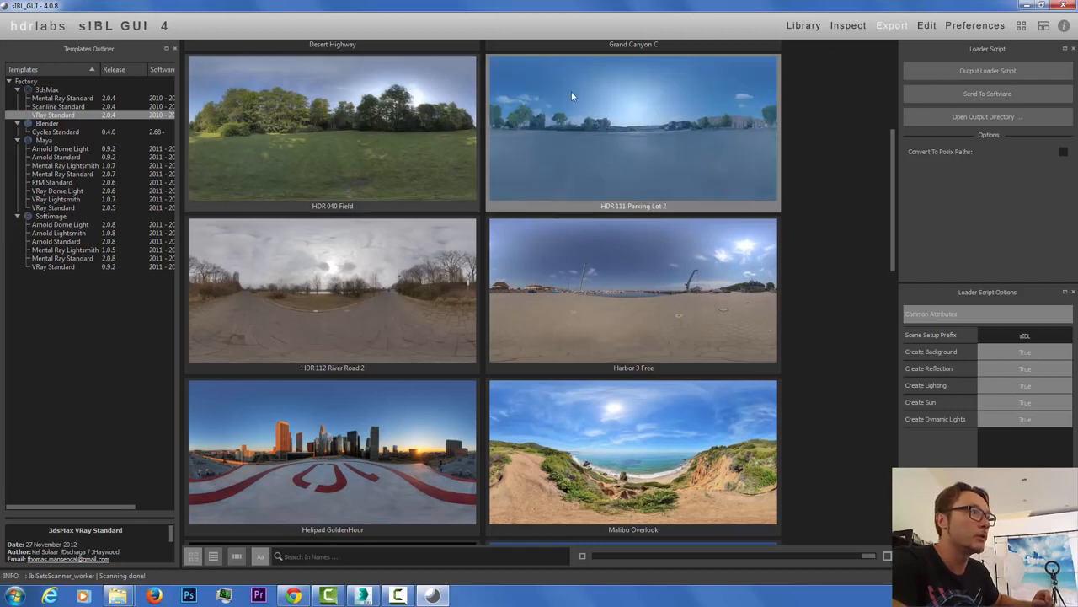
double_click(632, 124)
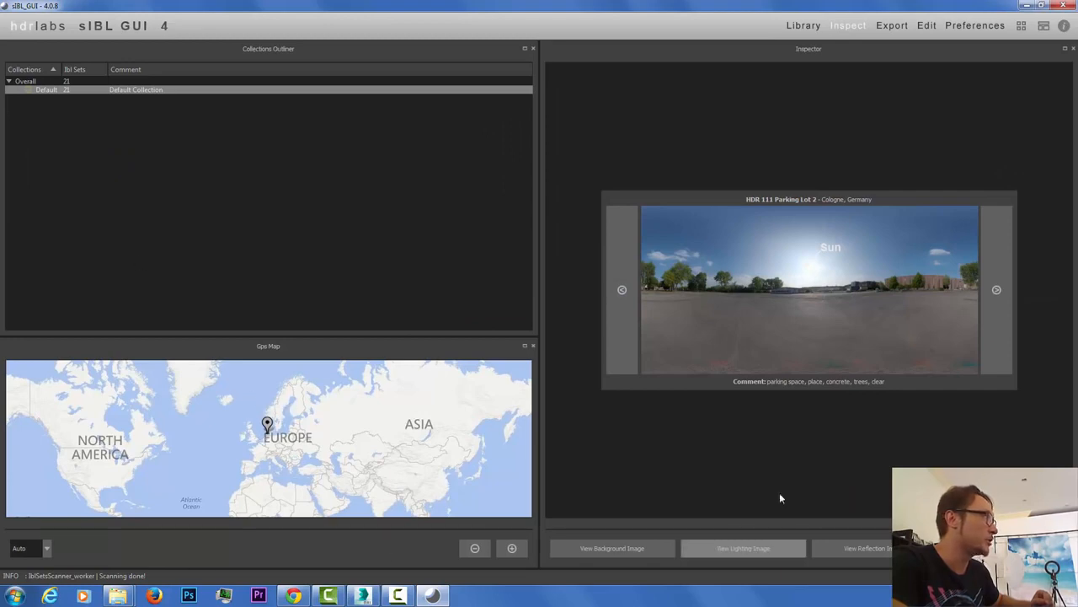
click(612, 549)
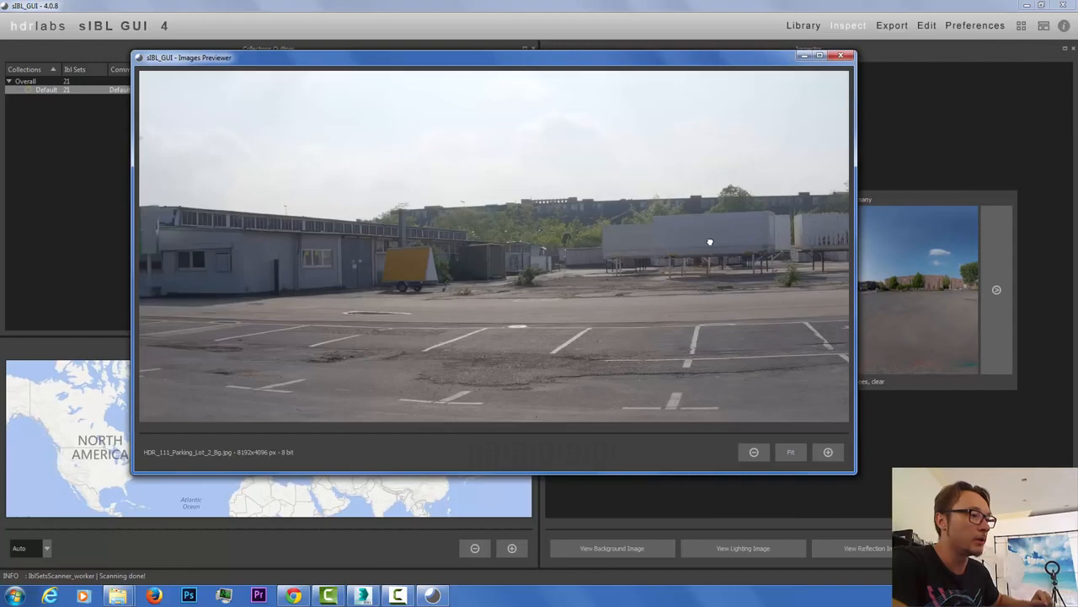
drag(709, 242, 813, 181)
click(793, 450)
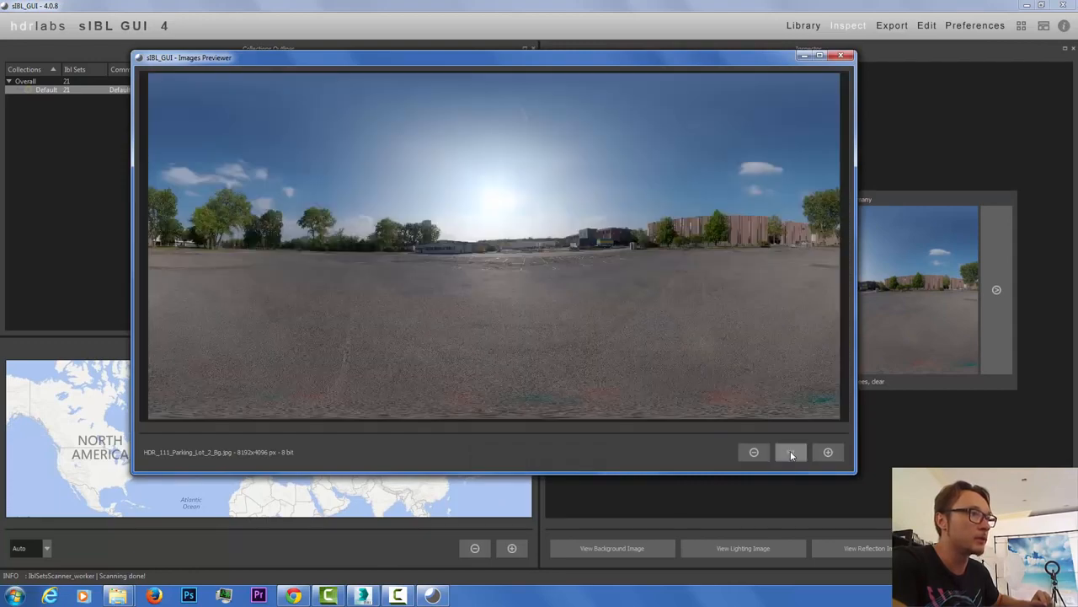
click(841, 56)
Step: Preview the set's lighting and reflection images, then try viewing its plate image
click(721, 555)
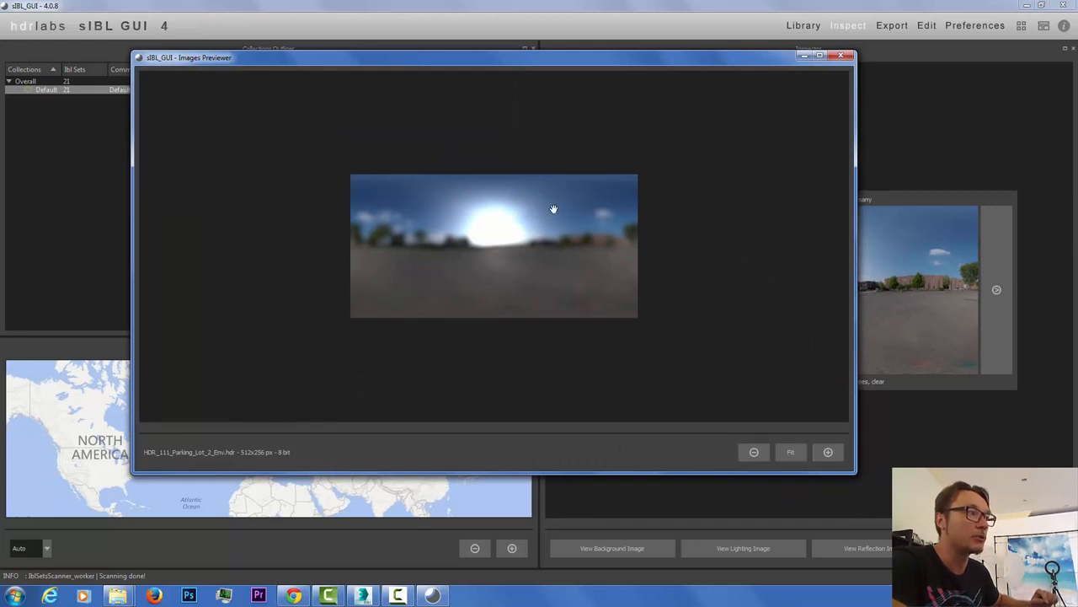
click(841, 55)
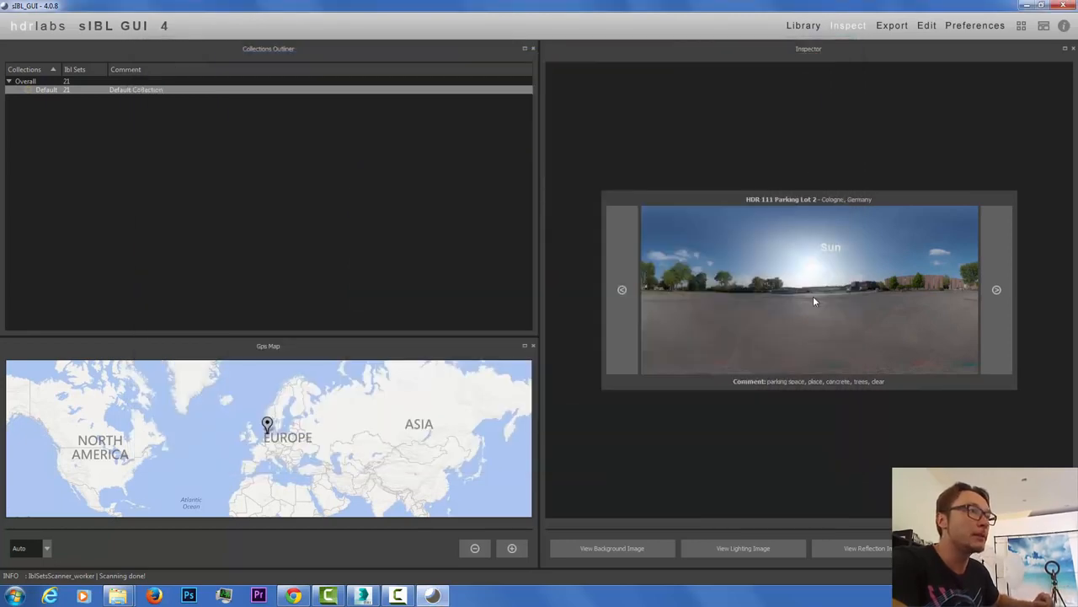
click(873, 550)
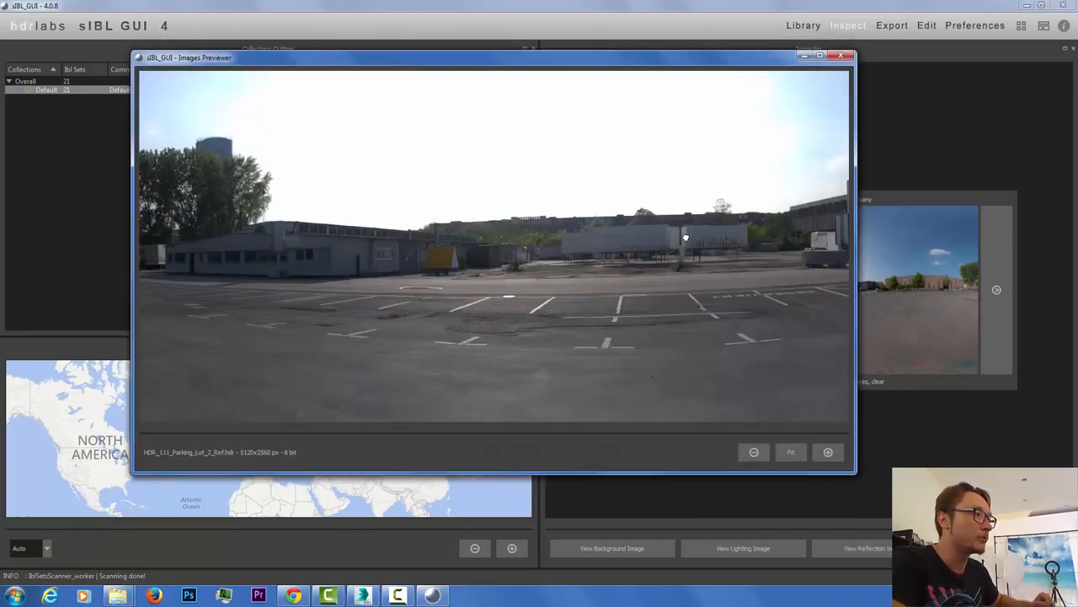
drag(683, 236, 482, 277)
click(842, 56)
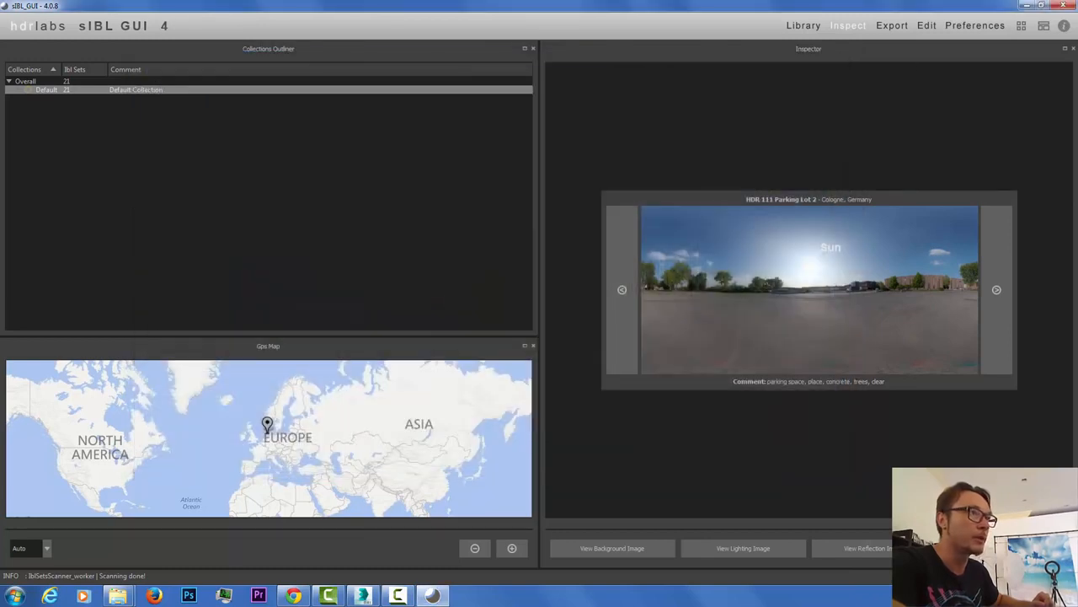
click(1005, 549)
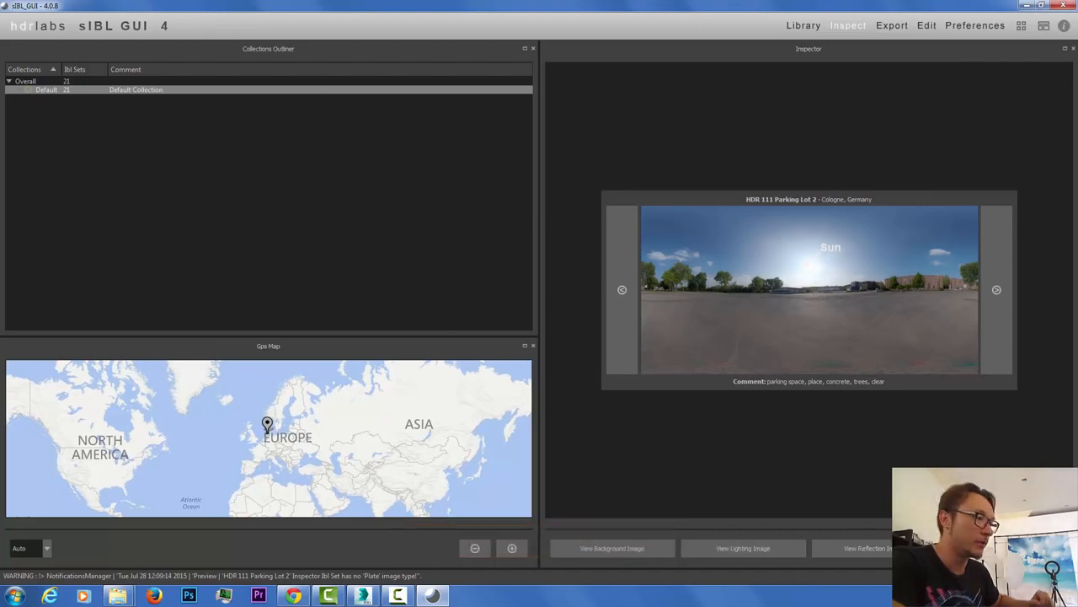
Step: Output sIBL_3dsmax_Import.ms from the Export tab using the 3dsMax VRay Standard template
click(893, 27)
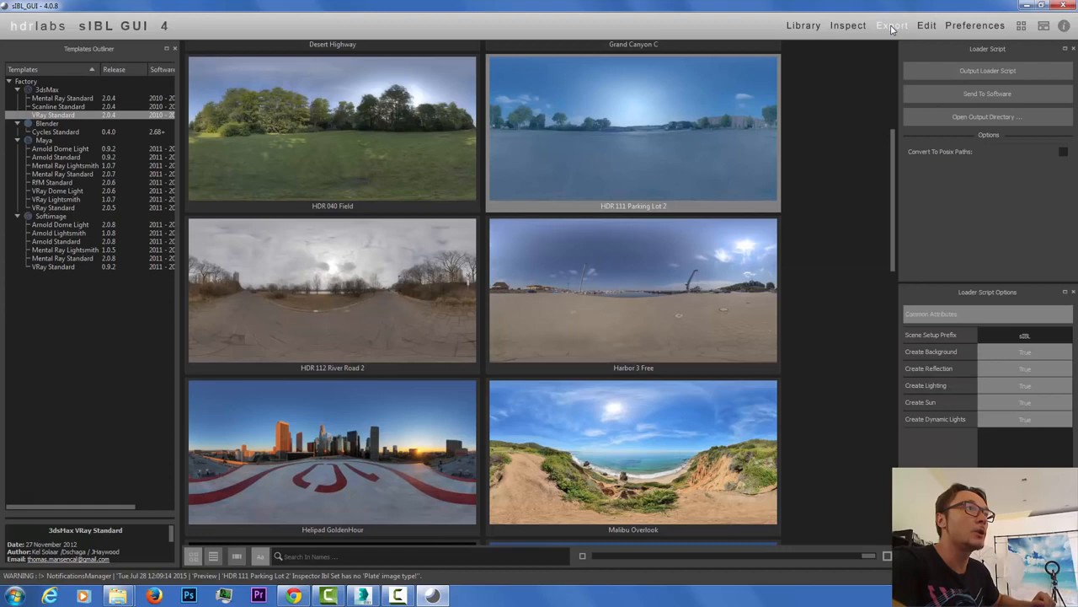
click(984, 74)
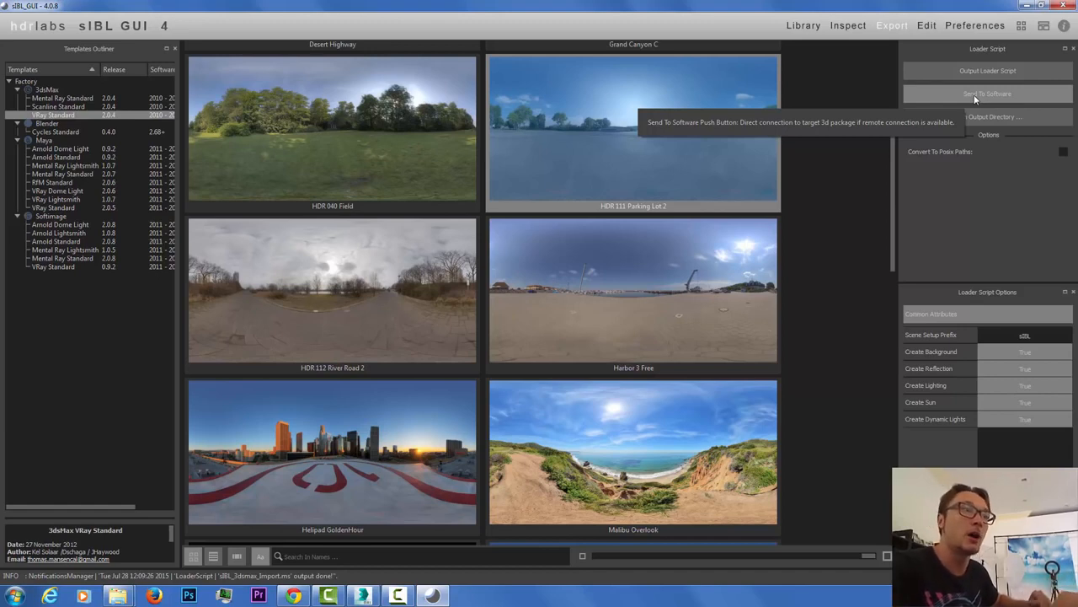
Step: Browse Explorer from VRay_Exterior_Training to the sIBL folder, select sIBL_loader_95, then close it
mouse_move(128, 596)
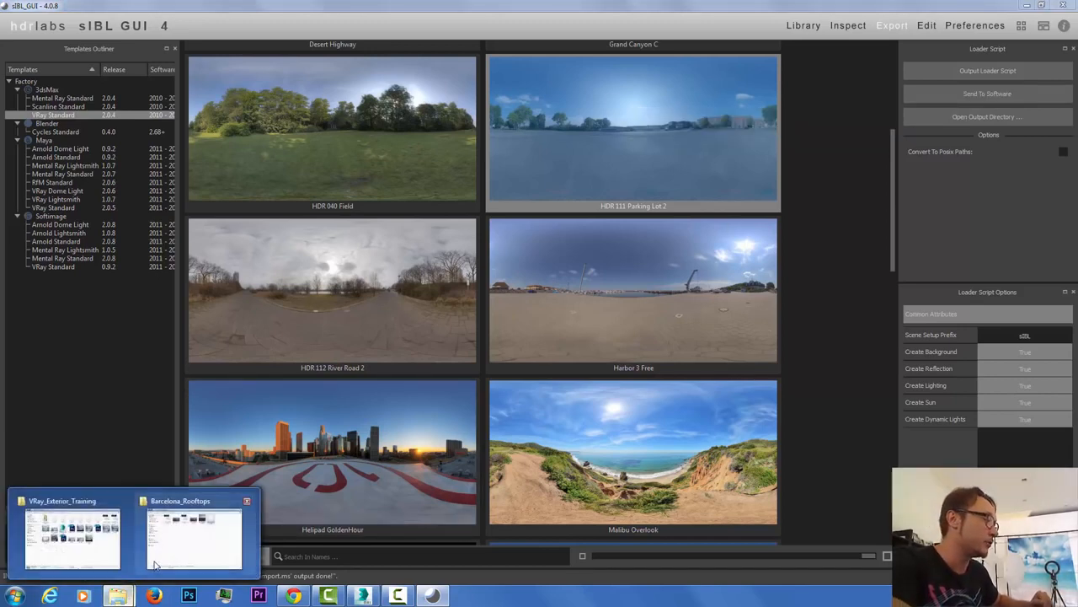
click(73, 539)
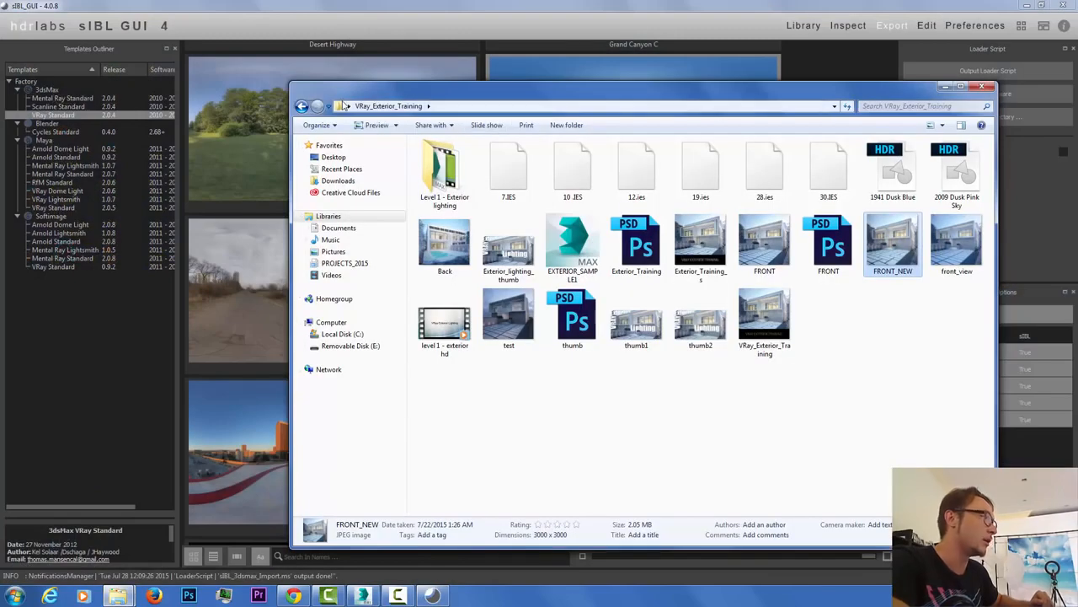
click(343, 107)
click(655, 451)
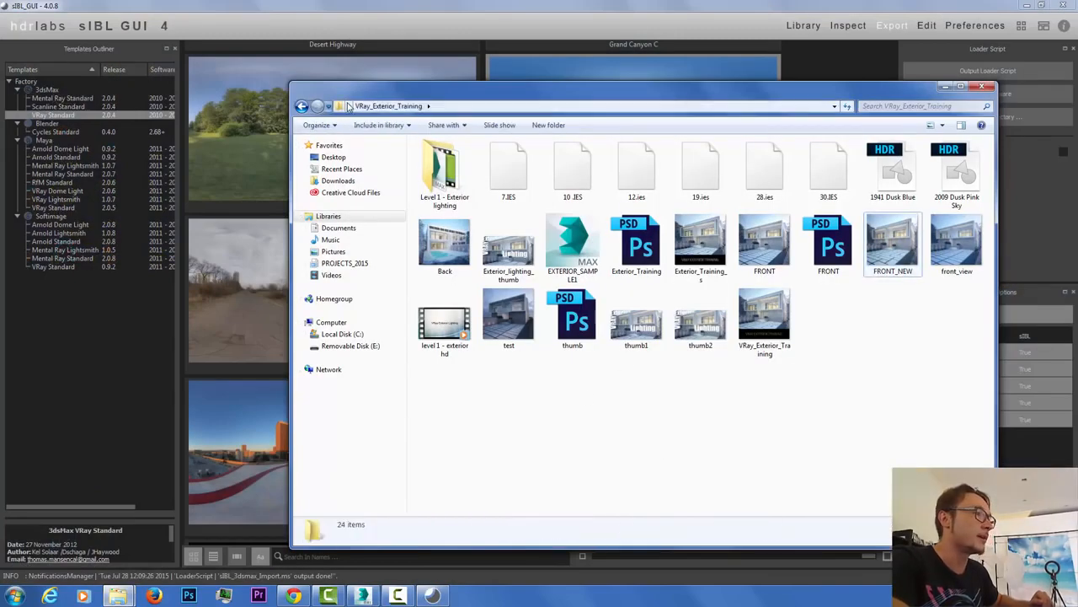
click(346, 106)
scroll(409, 286, down, 3)
click(396, 277)
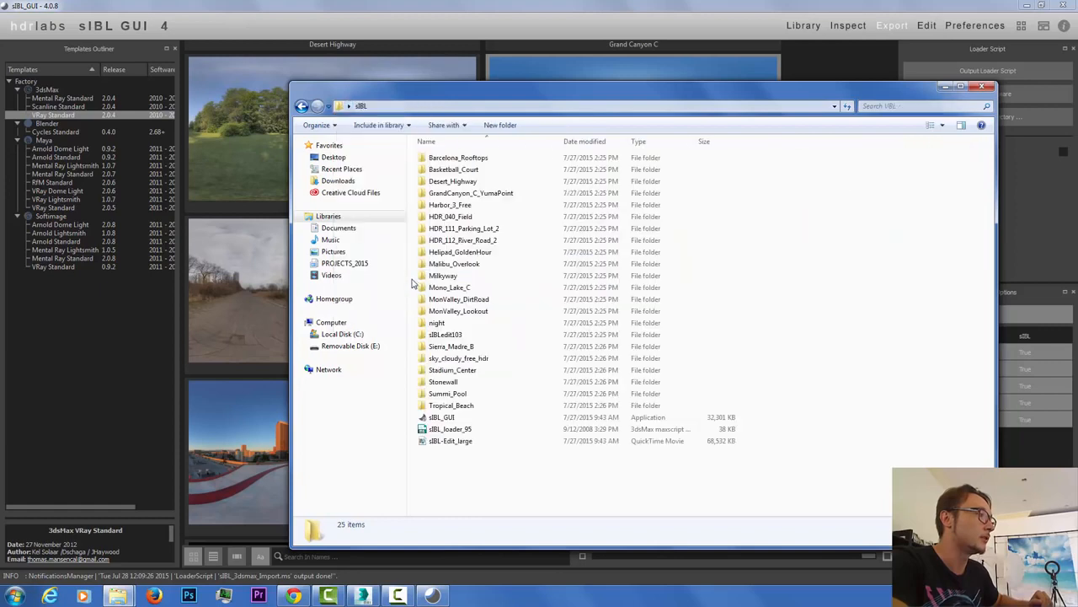
click(459, 429)
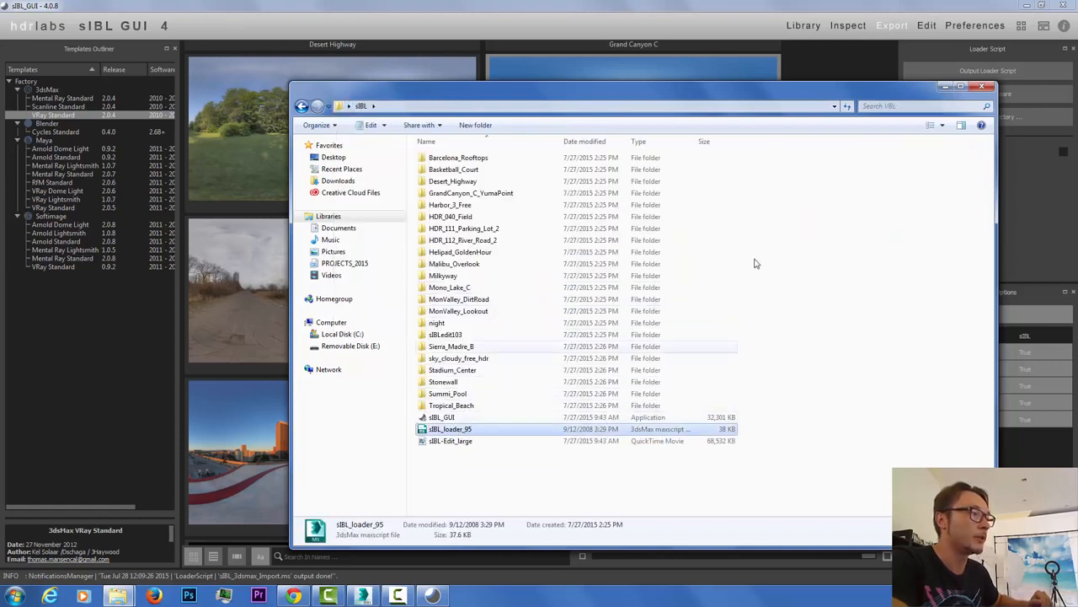
click(981, 86)
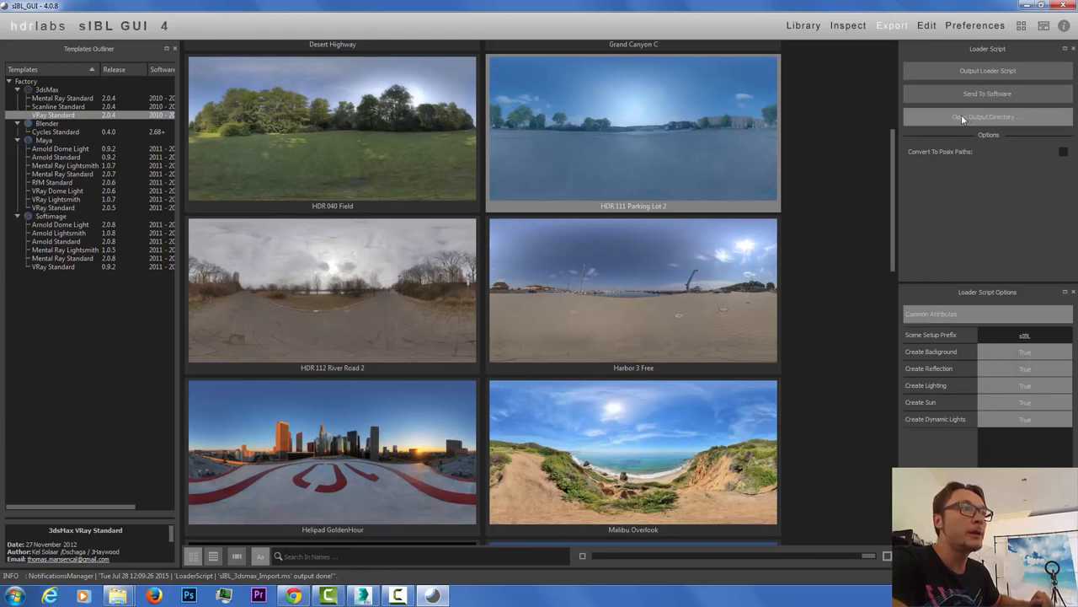
Step: Open sIBL-GUI's loaderScripts output folder with sIBL_3dsmax_Import and switch to 3ds Max
click(965, 118)
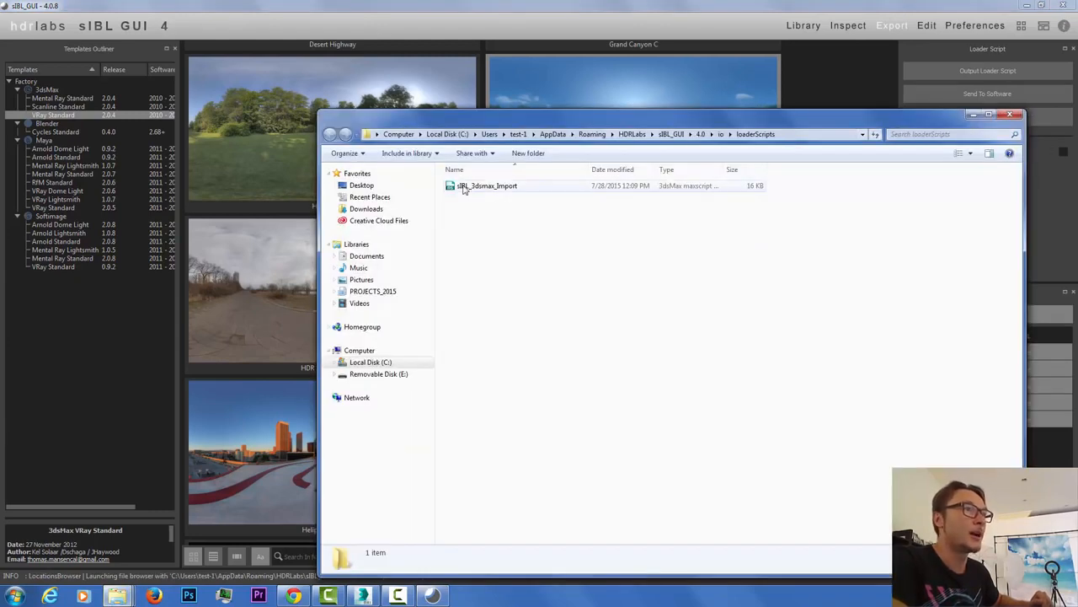
drag(519, 118, 522, 224)
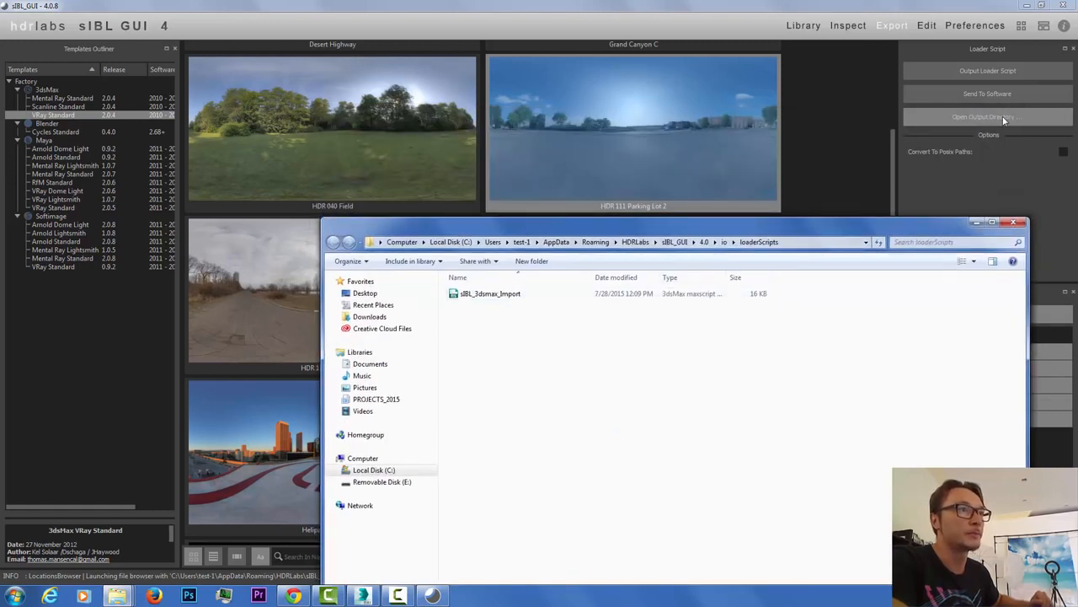
click(363, 595)
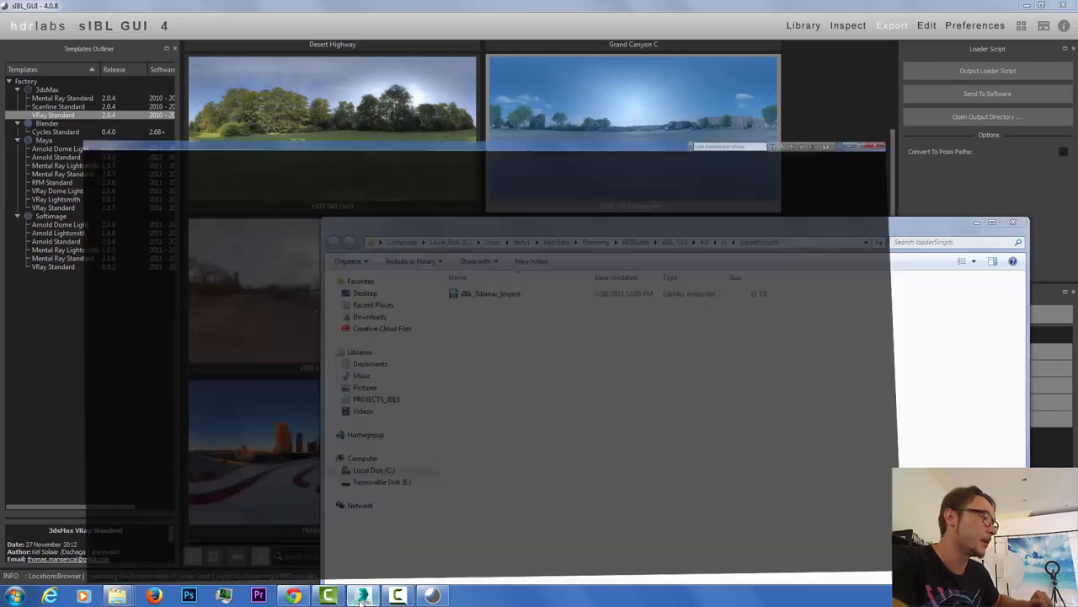
Step: From MAXScript > Run Script, delete the old sIBL_3dsmax_Import script from the scripts folder
click(424, 18)
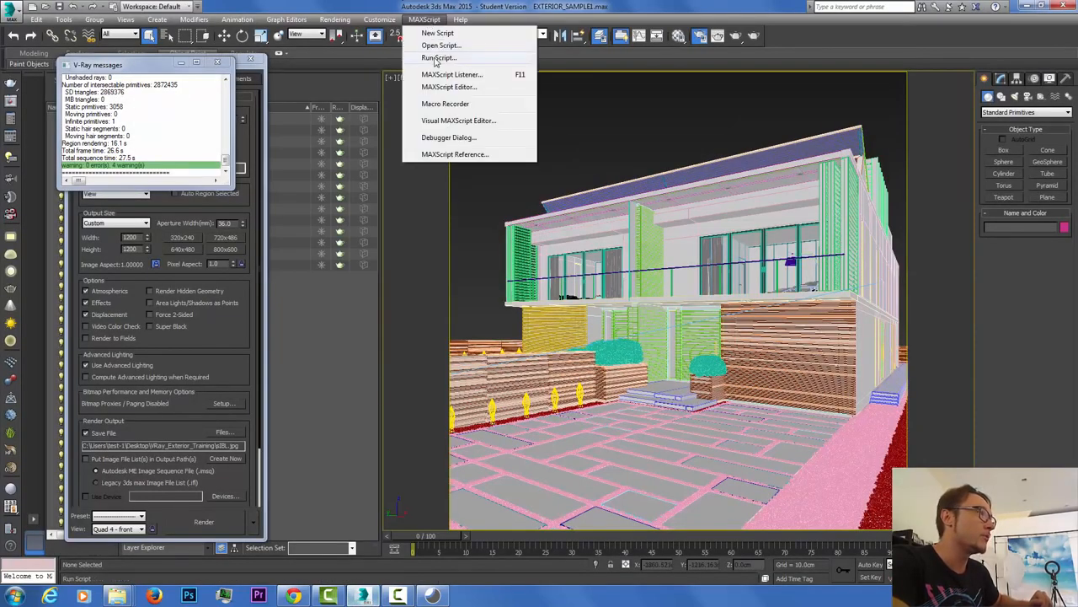
click(437, 58)
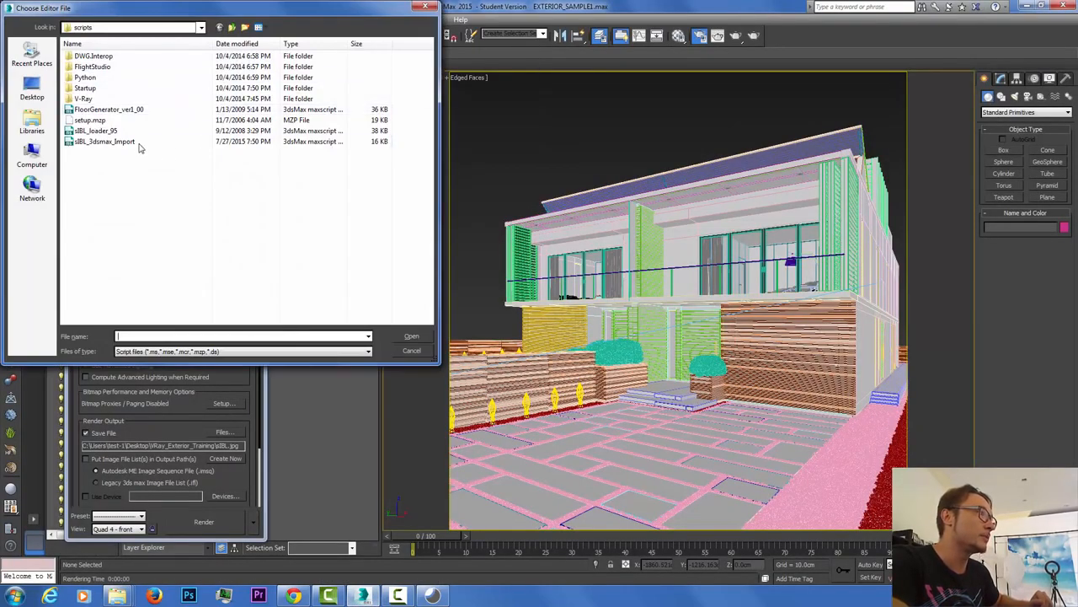
click(102, 141)
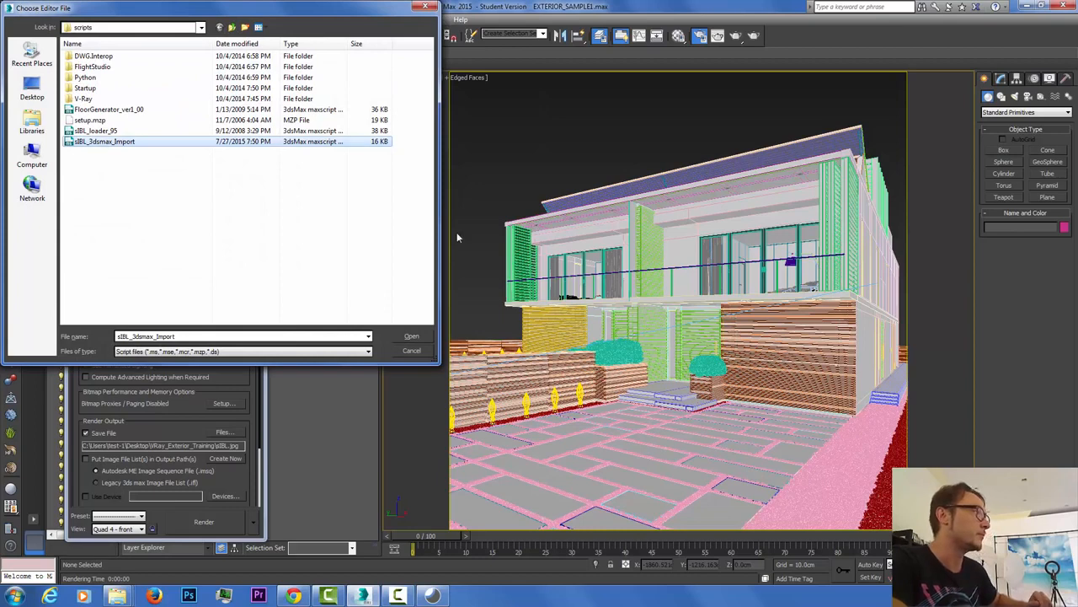
key(Delete)
click(584, 346)
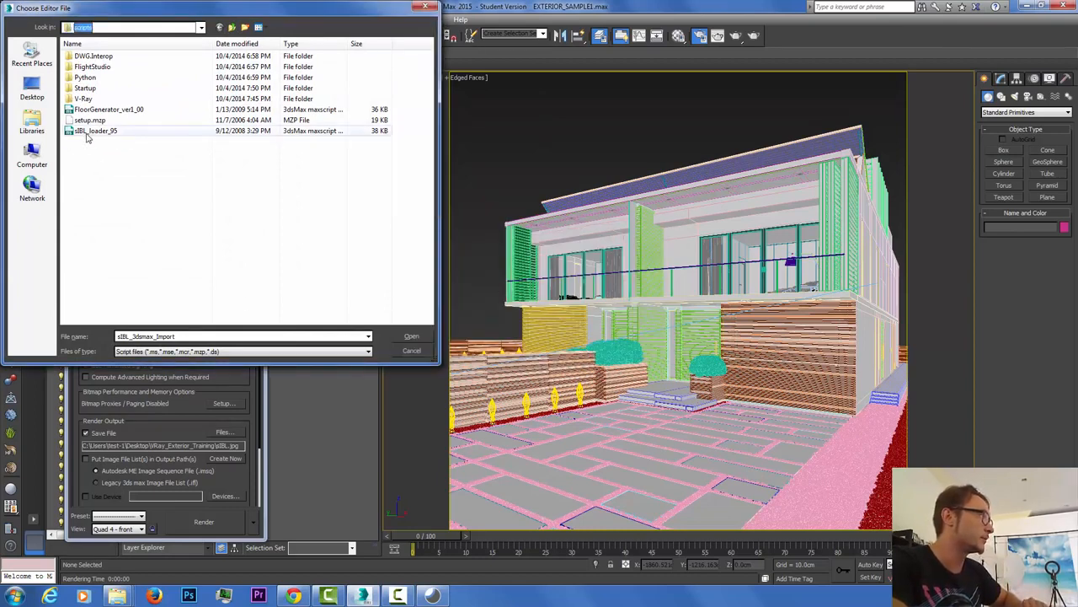
Step: Move the new sIBL_3dsmax_Import from loaderScripts into the scripts folder and run it
mouse_move(118, 596)
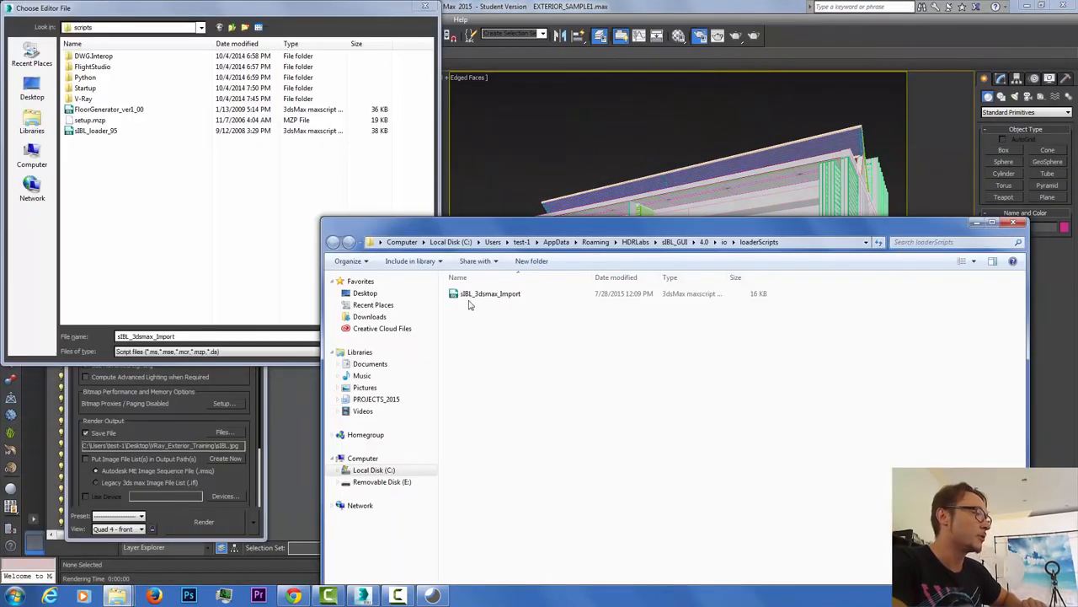
click(312, 531)
drag(480, 294, 180, 160)
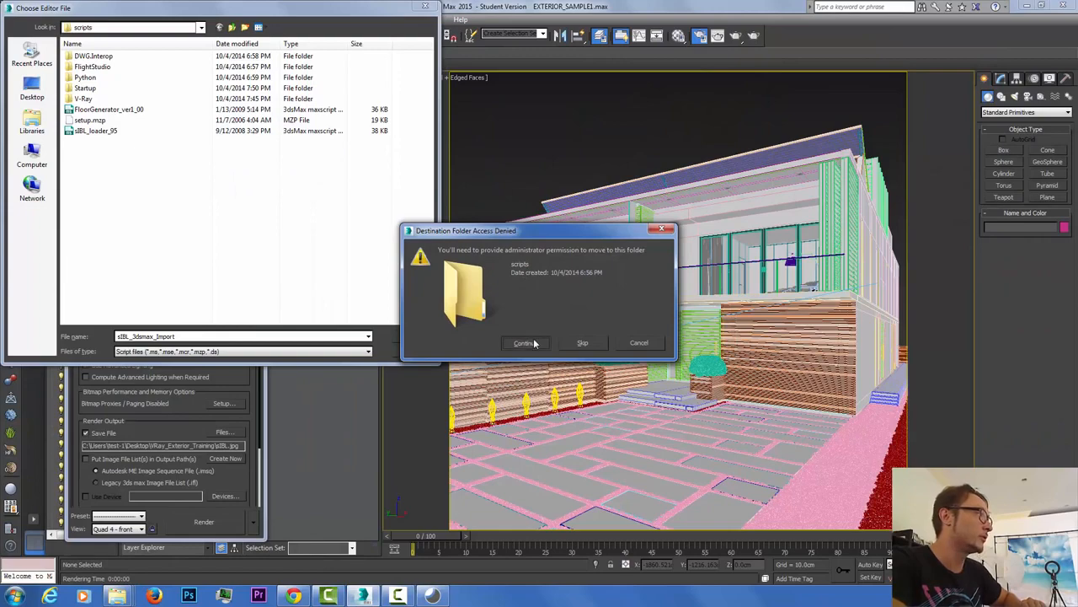
click(533, 343)
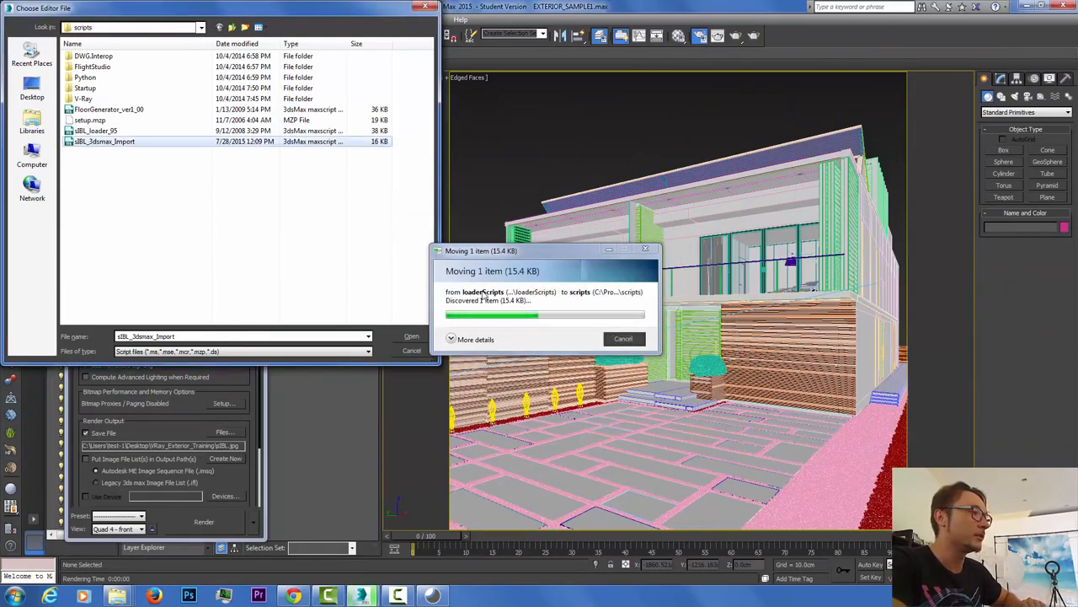
click(411, 336)
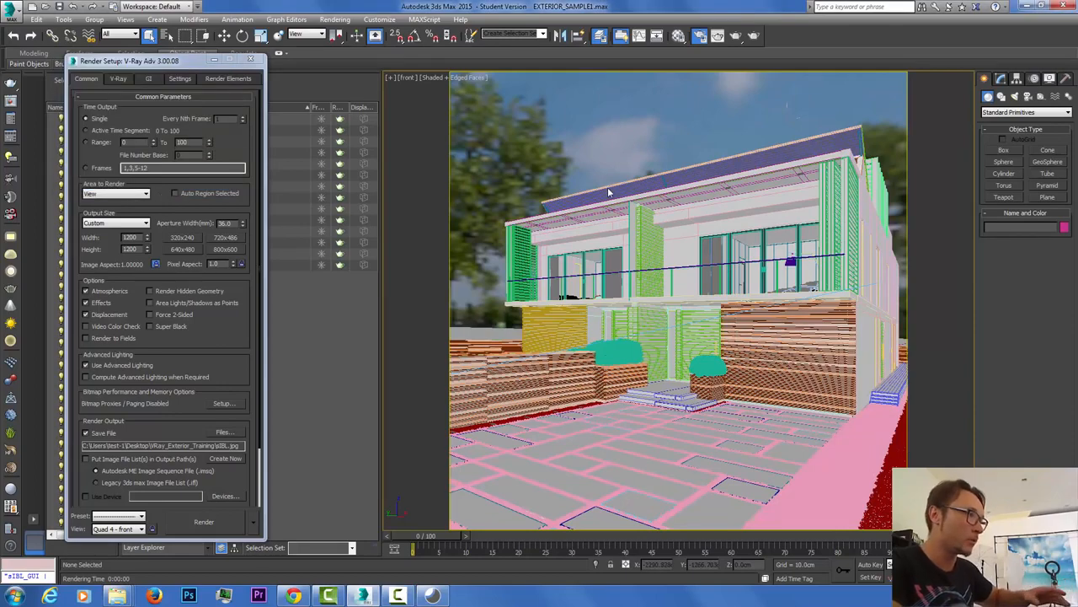
Step: Start a test render from the Perspective view, cancel it early and close the V-Ray messages
key(p)
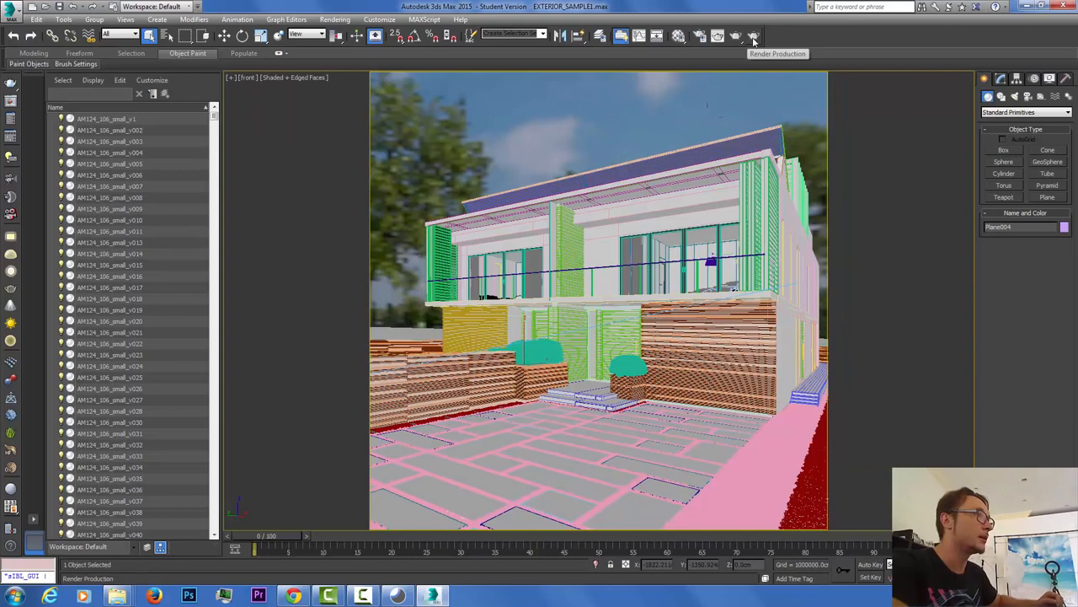
click(754, 37)
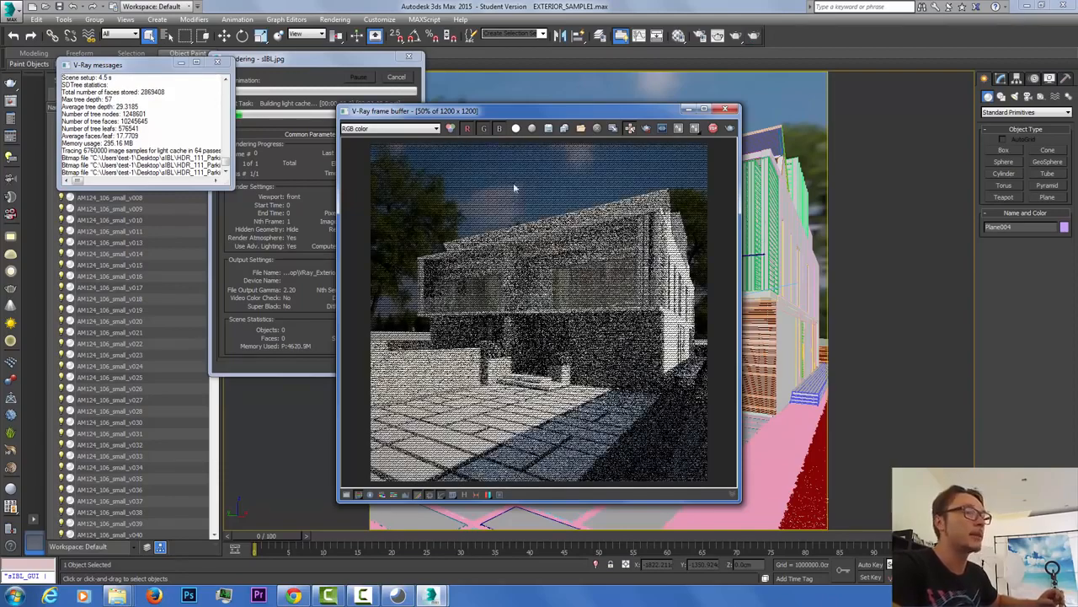
click(396, 78)
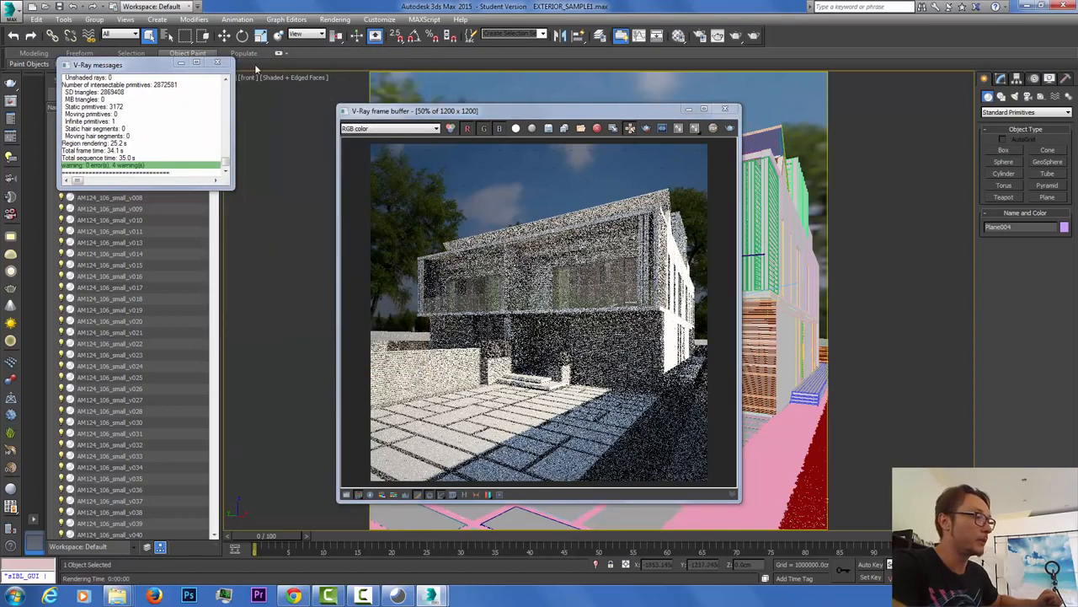
click(218, 62)
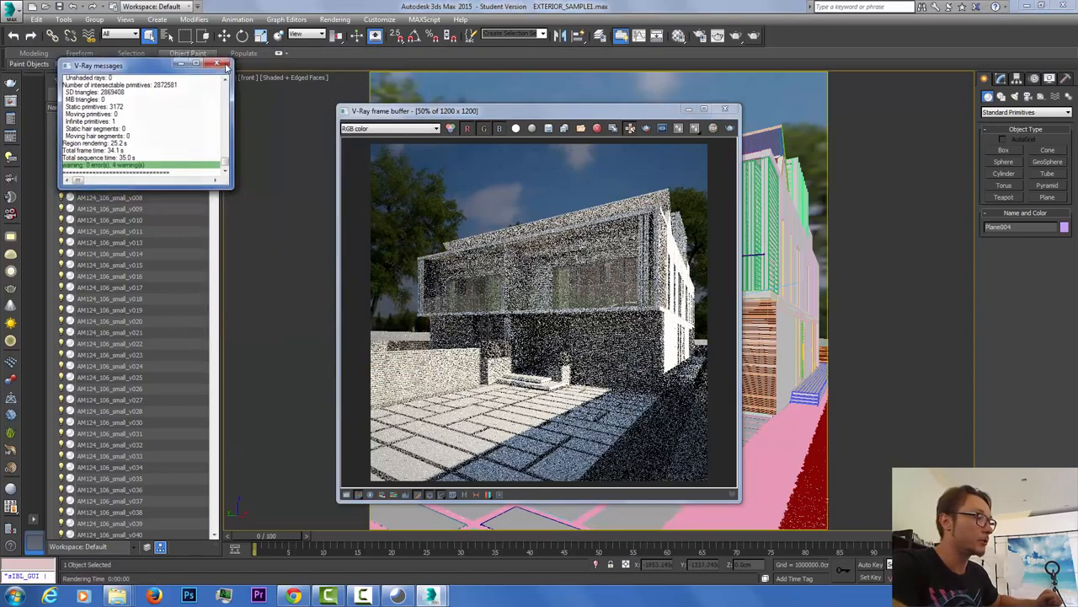
Step: Open Rendering > Environment and place the Environment and Effects dialog beside the render
click(335, 20)
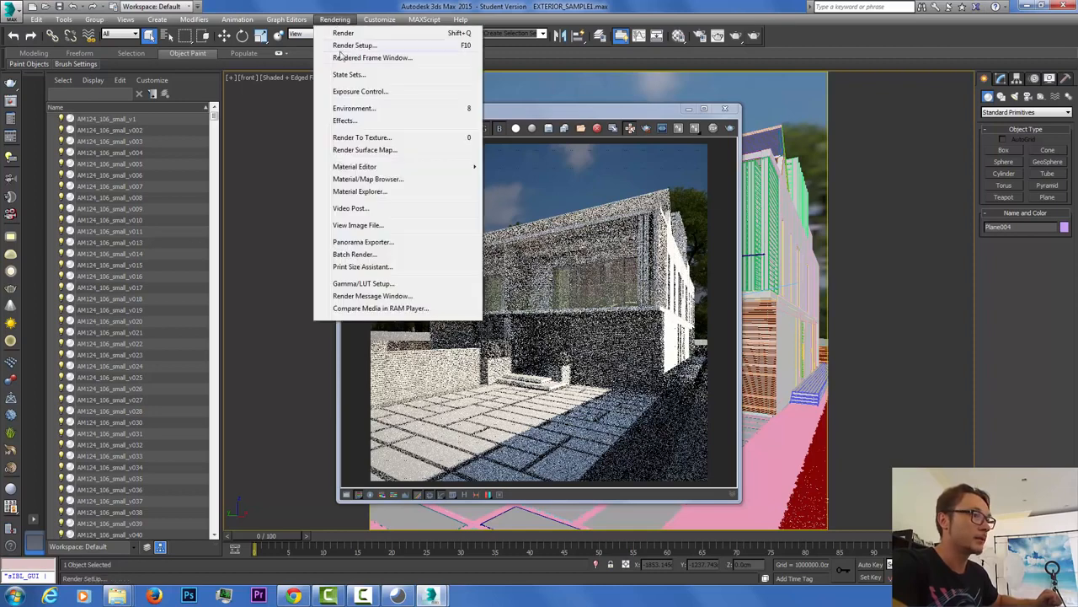
click(379, 108)
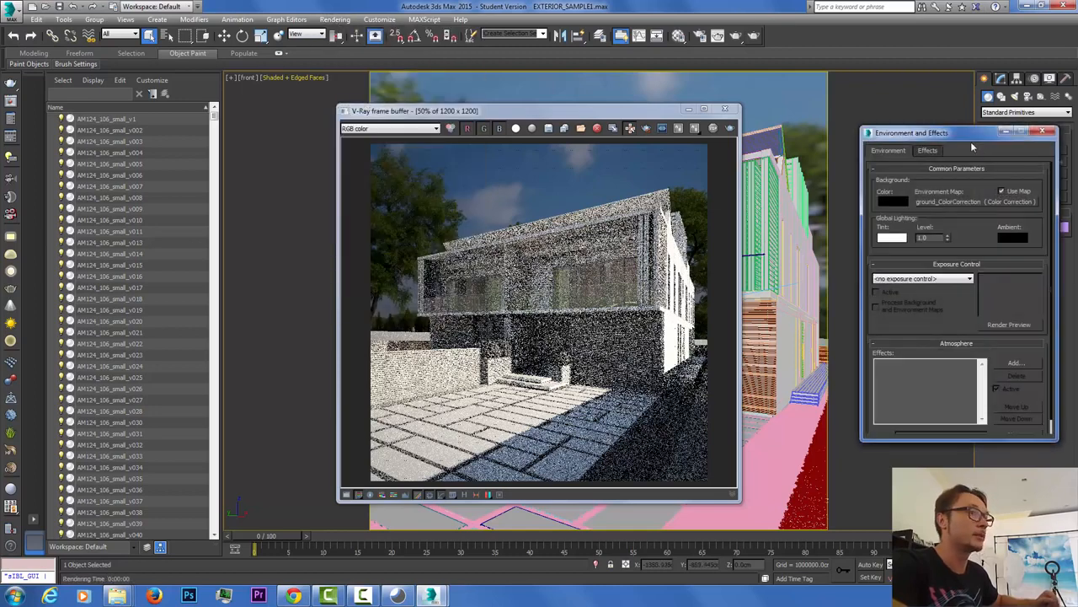
drag(969, 135, 429, 95)
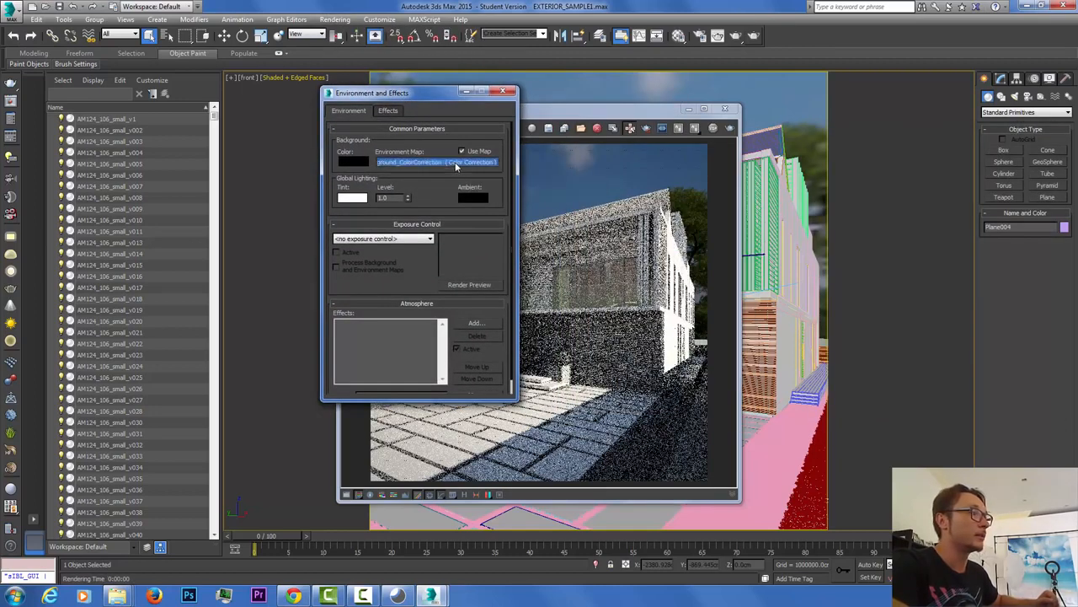
Step: Instance the background environment map into a Material Editor sample slot
click(412, 163)
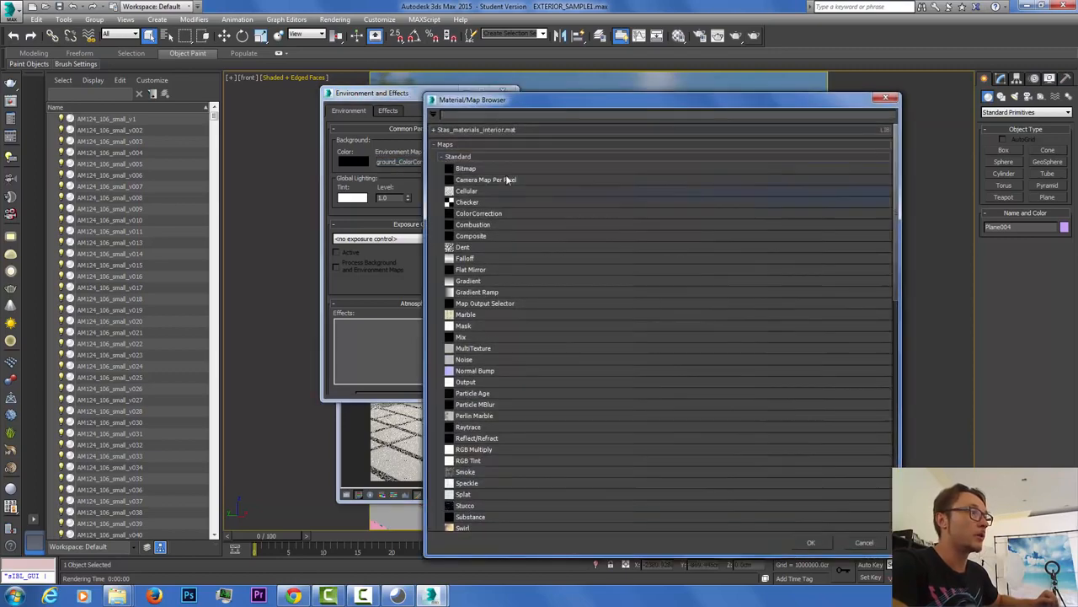
click(886, 100)
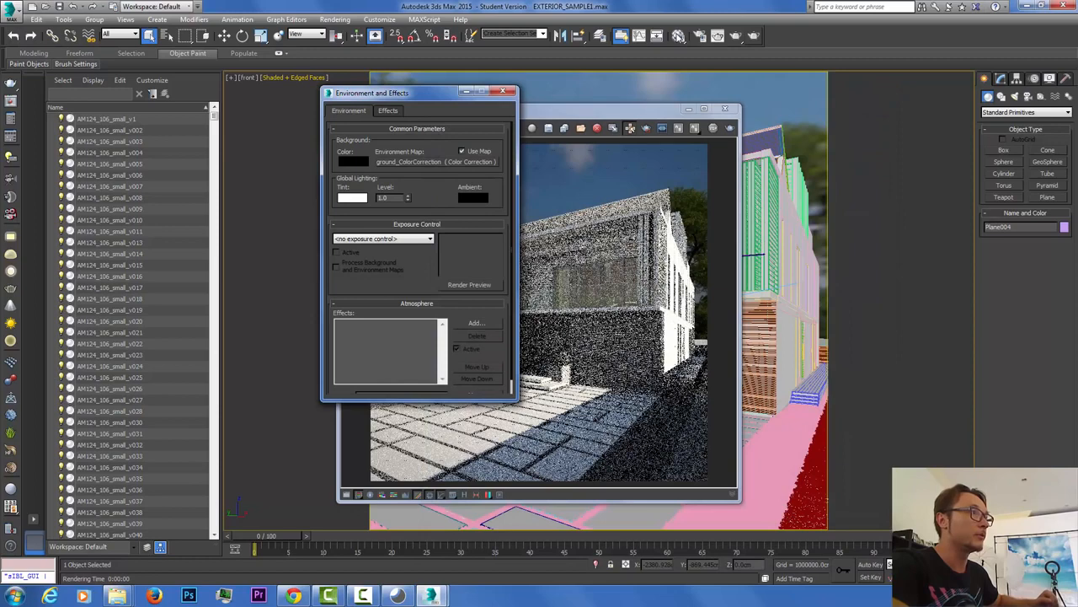
click(679, 36)
drag(413, 166, 179, 76)
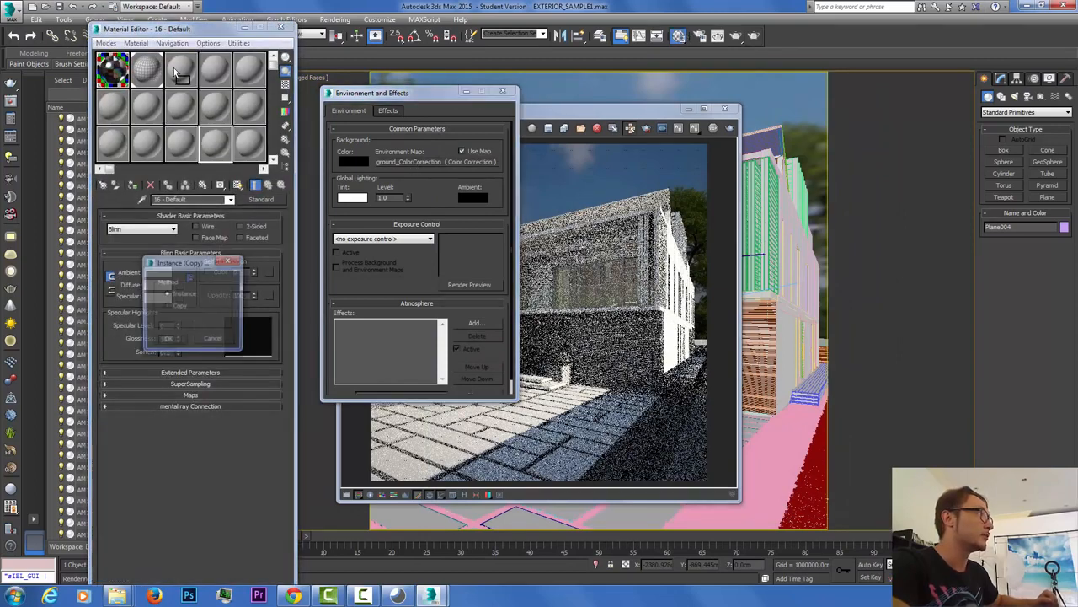
click(171, 338)
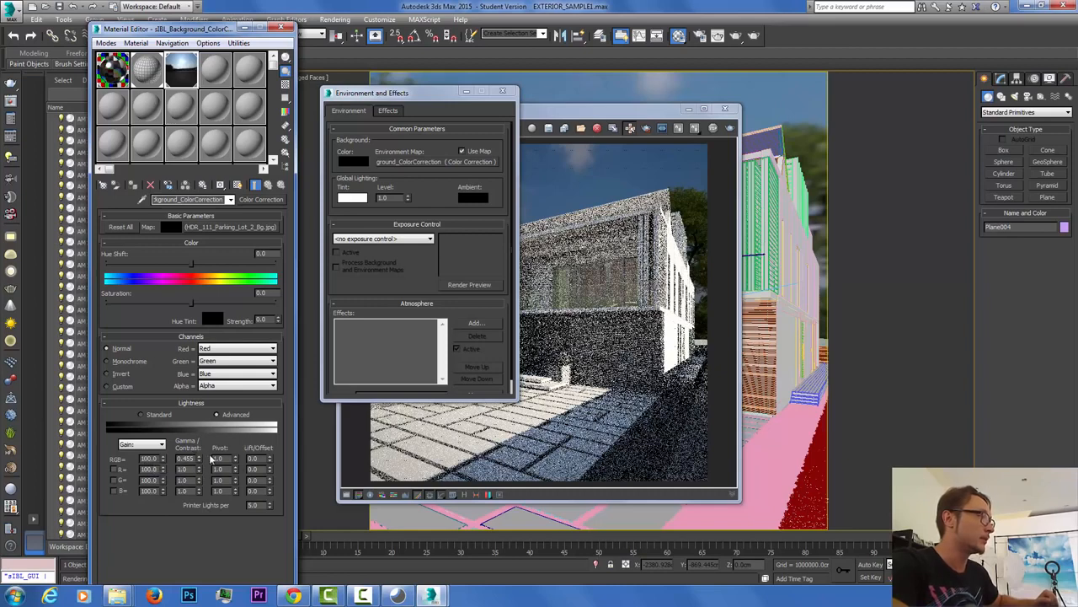
Step: Change the Color Correction RGB gamma from 0.455 to 1.0
double_click(177, 459)
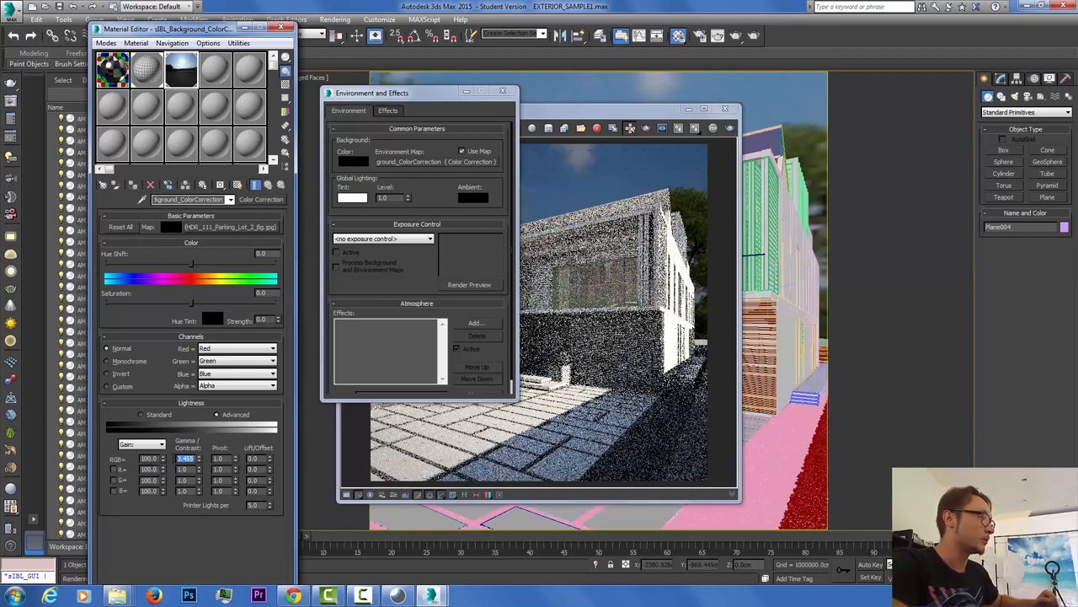
text(1)
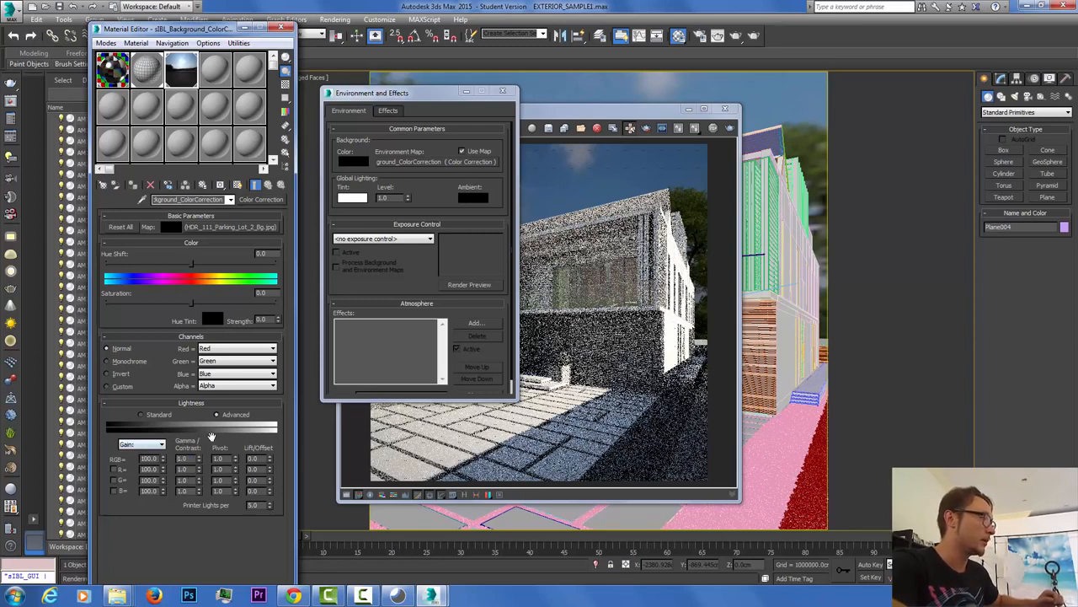
key(Return)
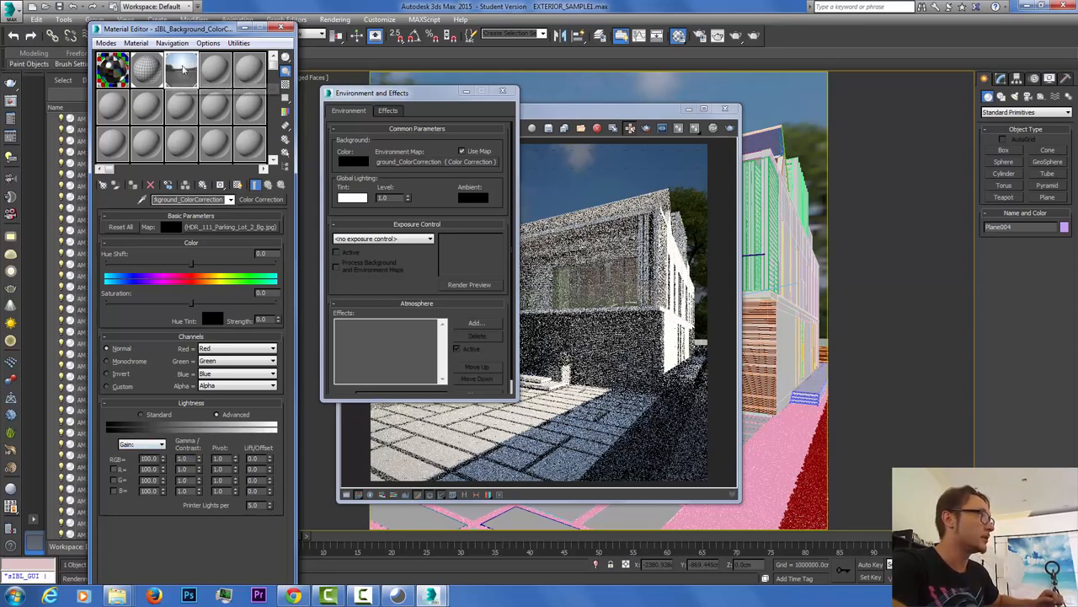
click(335, 19)
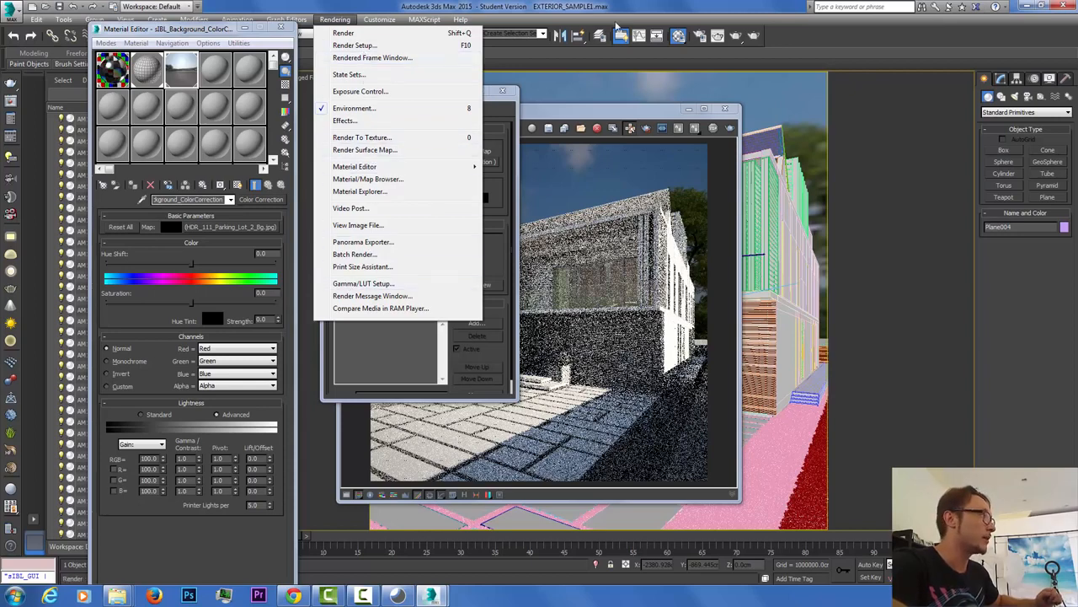
Step: In Render Setup, expand the V-Ray Environment overrides and move the dialog aside
click(699, 36)
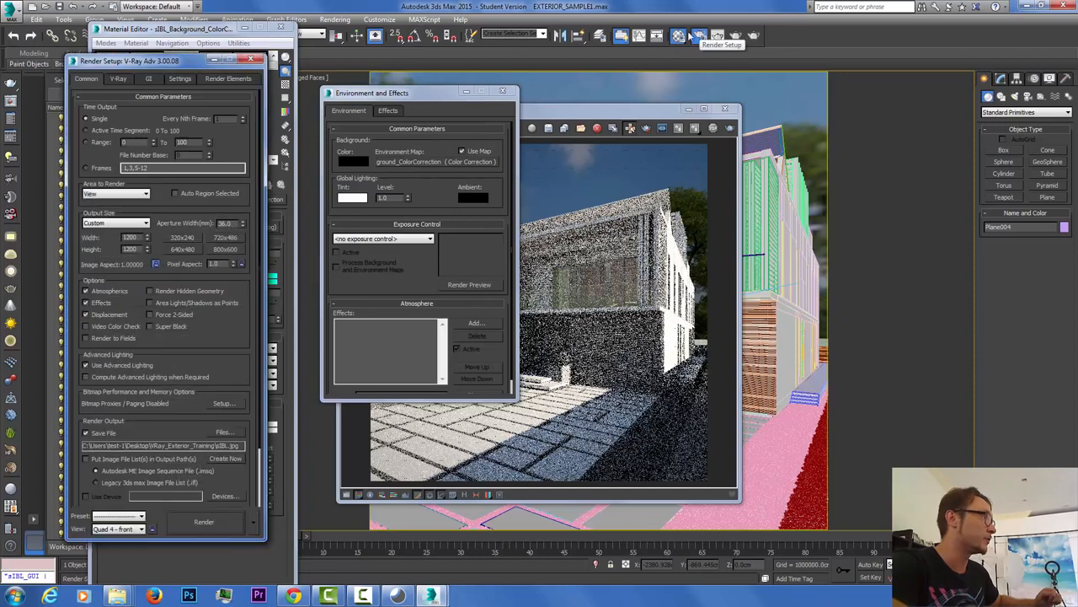
click(145, 79)
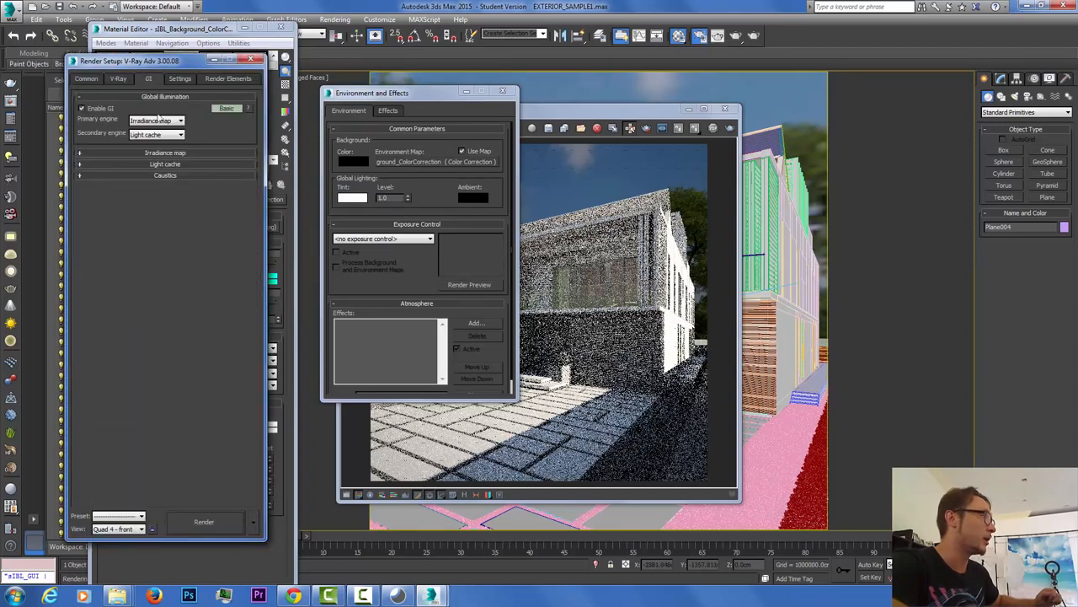
click(166, 165)
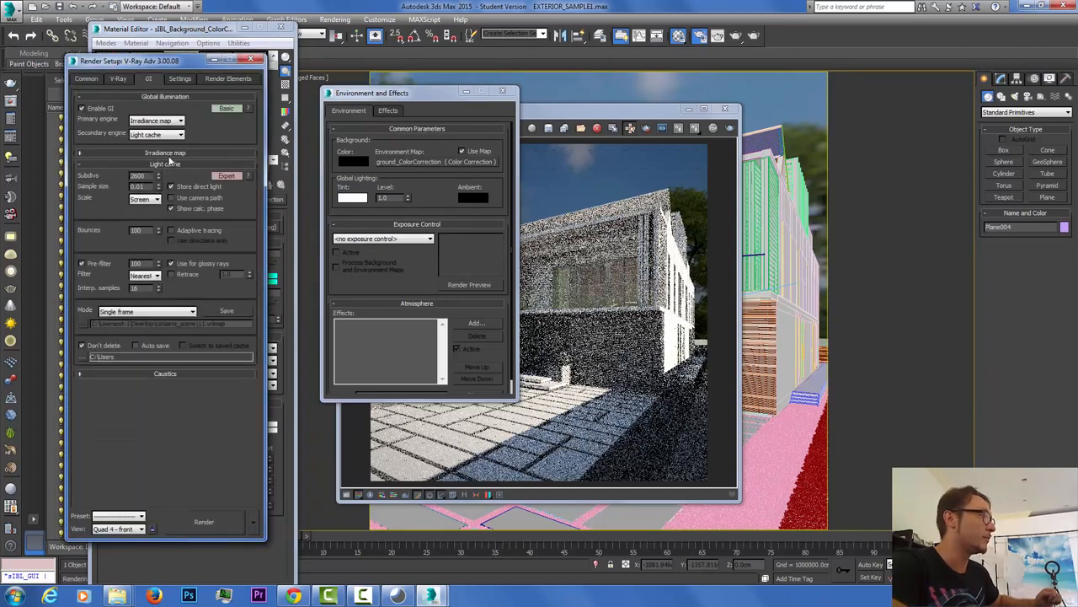
click(118, 78)
click(162, 283)
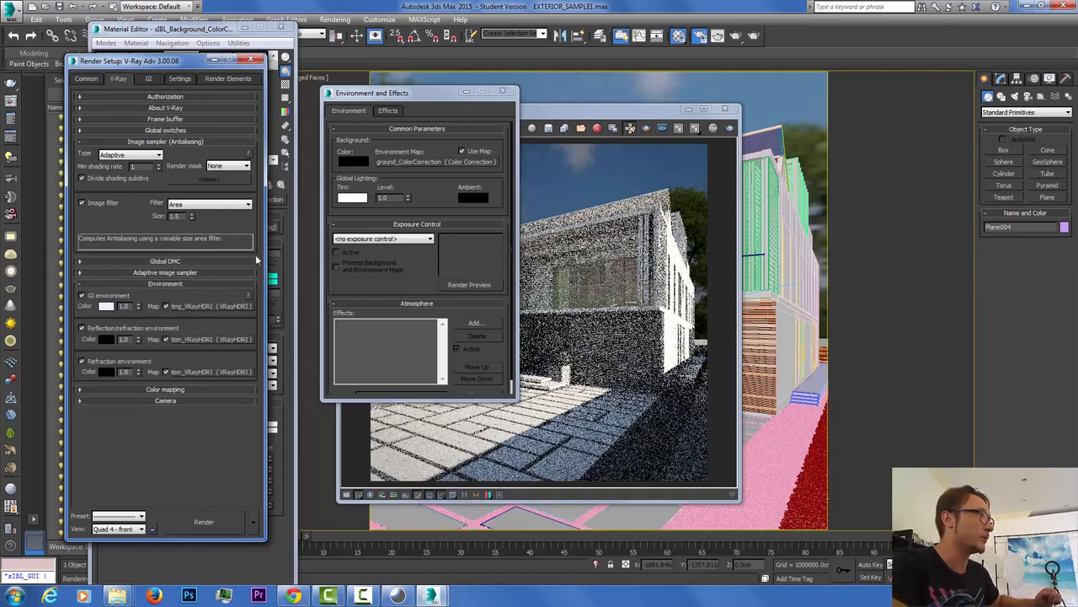
drag(156, 62, 557, 75)
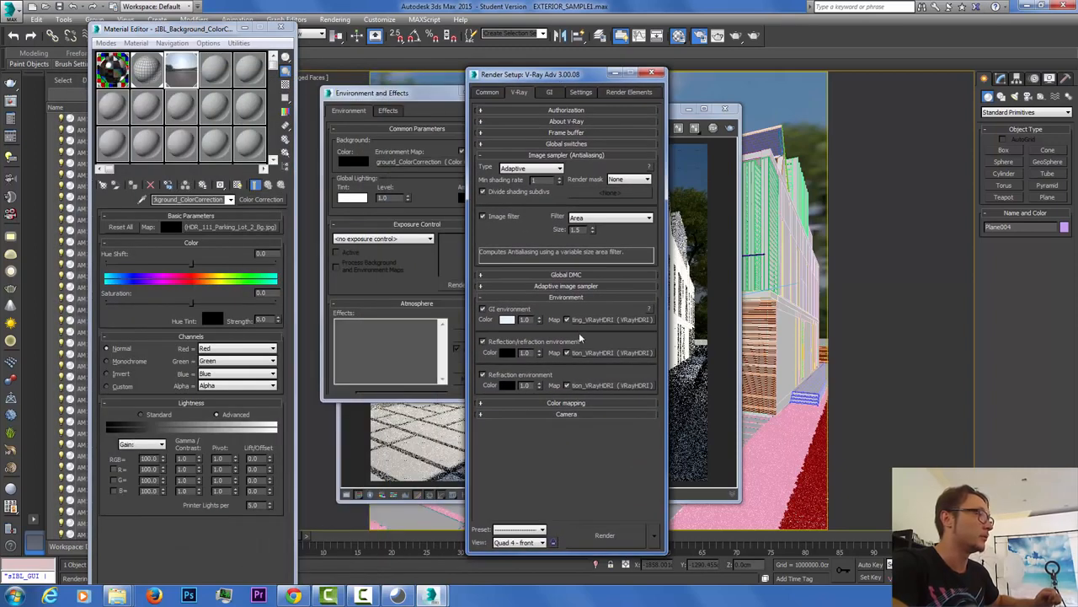
Step: Instance the GI lighting, reflection and refraction VRayHDRI maps into Material Editor slots
drag(590, 323, 223, 73)
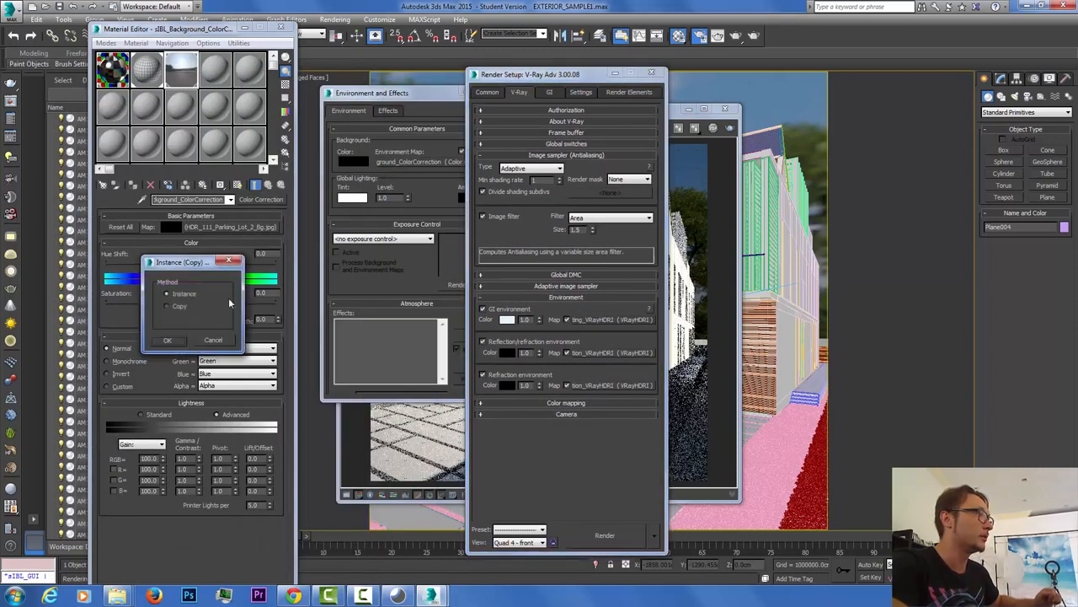
click(167, 339)
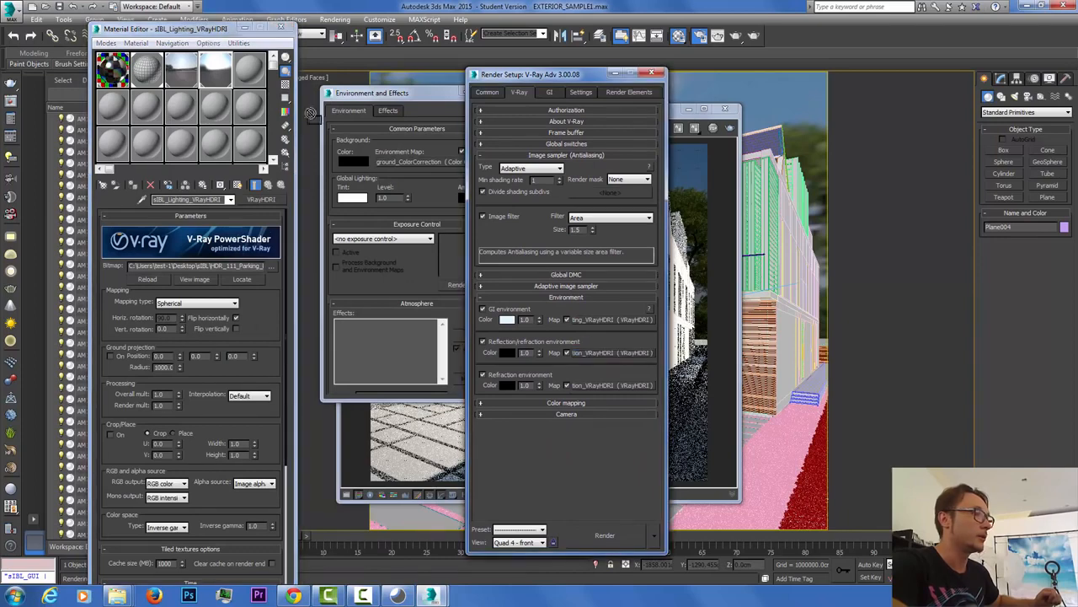
drag(253, 77, 252, 76)
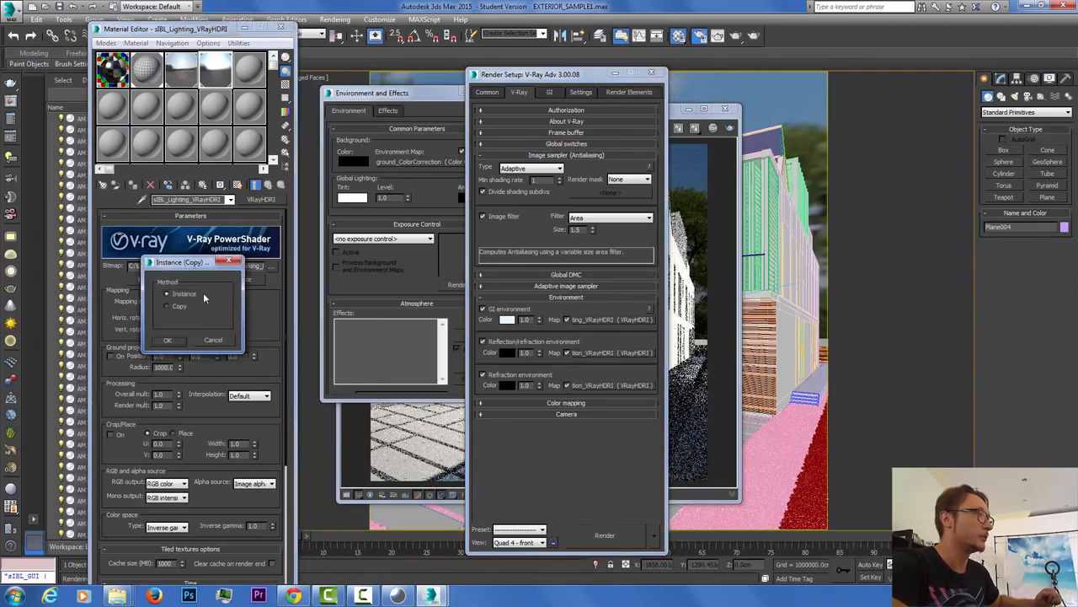
click(173, 340)
drag(600, 386, 253, 84)
click(168, 341)
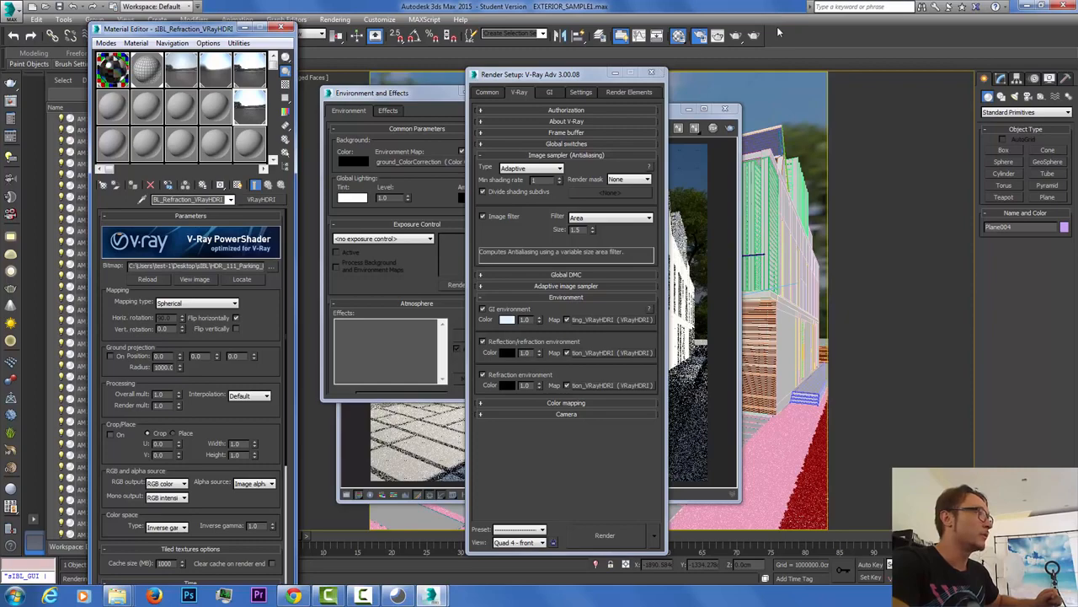
Step: Minimize the open dialogs, filter the Scene Explorer by 'si' and select the sIBL_Data group
click(616, 74)
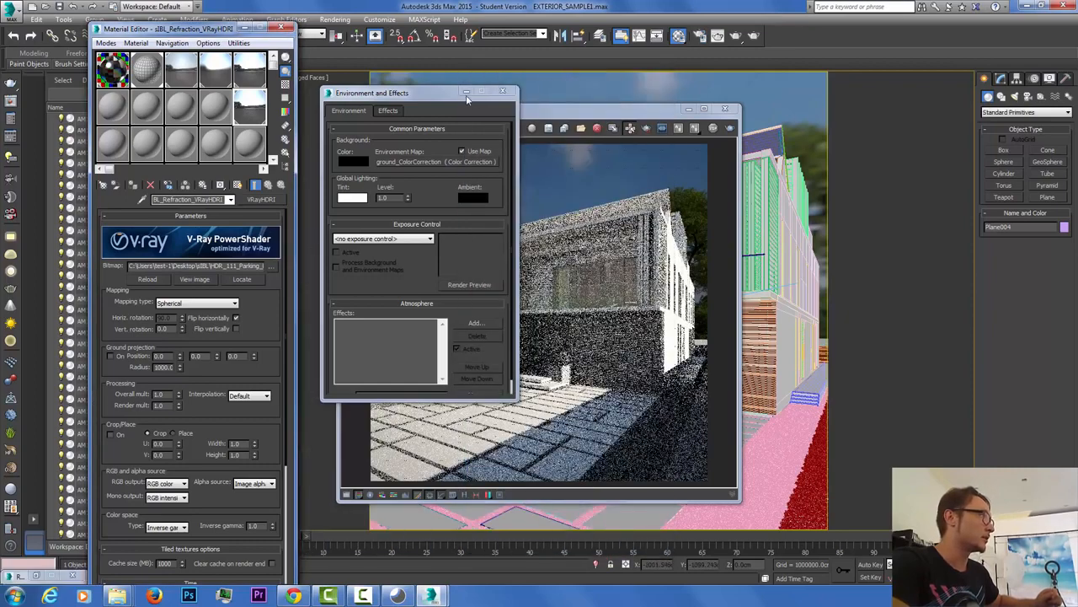
click(466, 93)
click(243, 29)
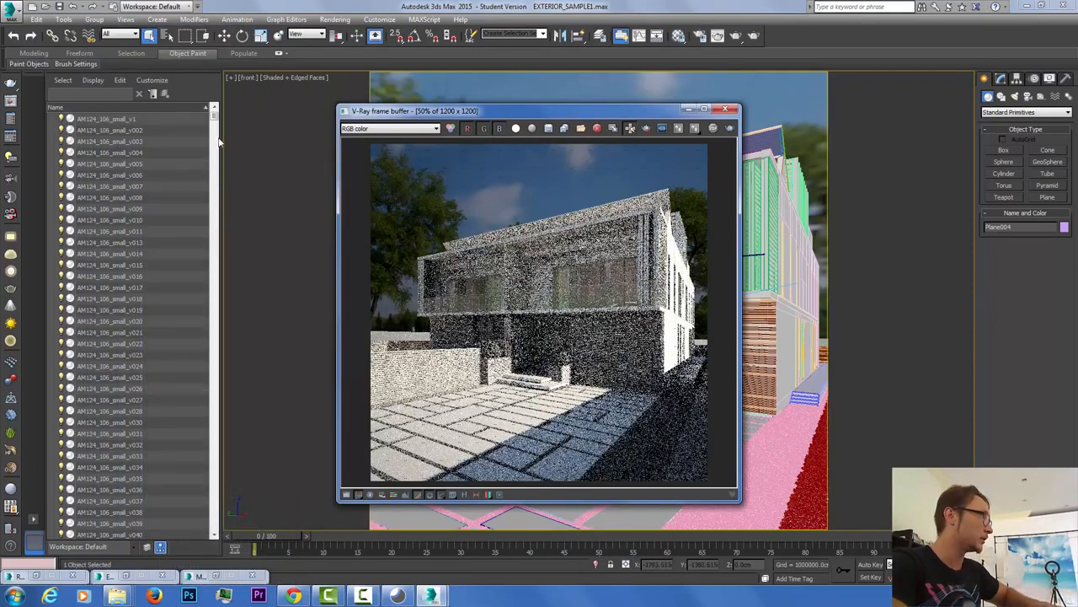
click(92, 94)
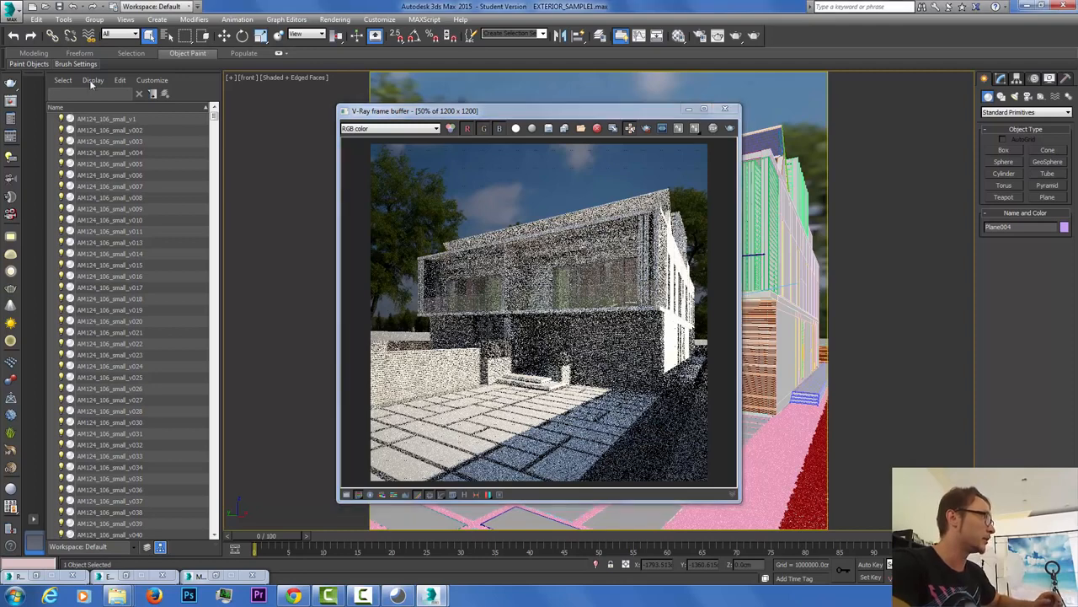
text(si)
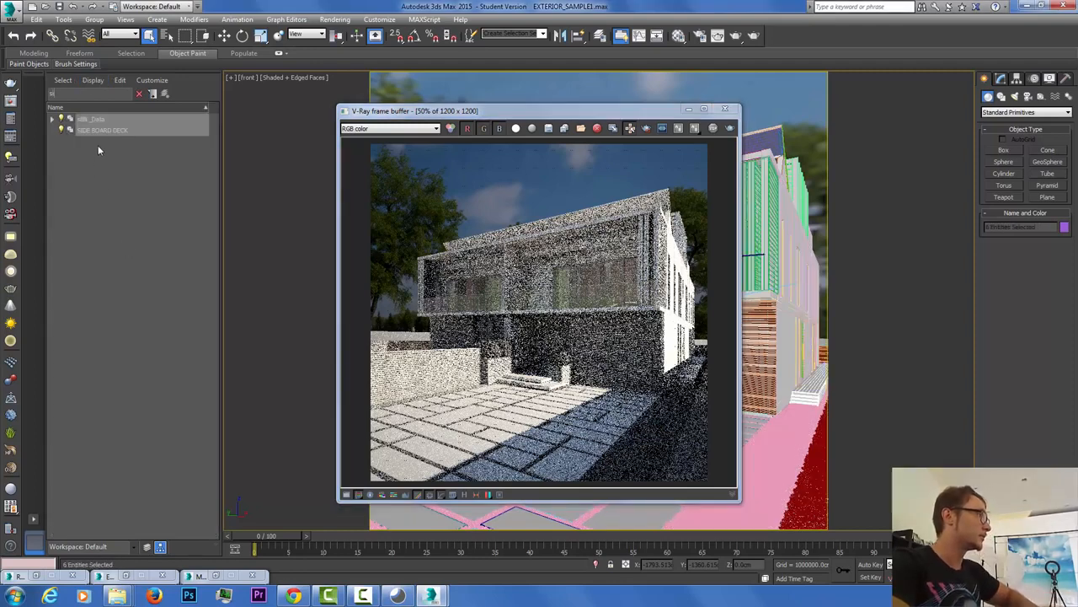
click(90, 123)
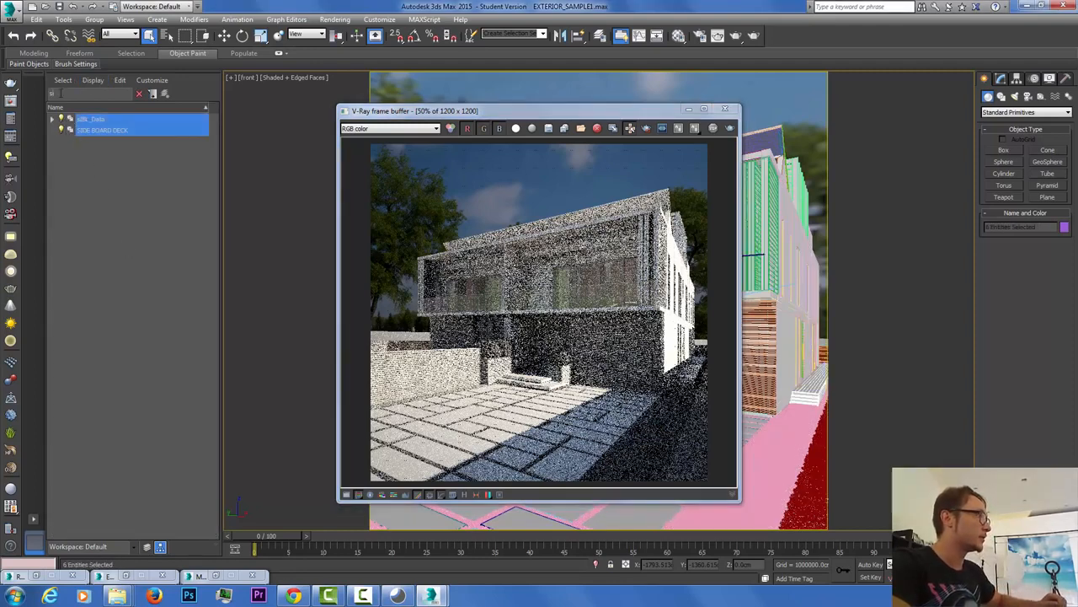
click(52, 121)
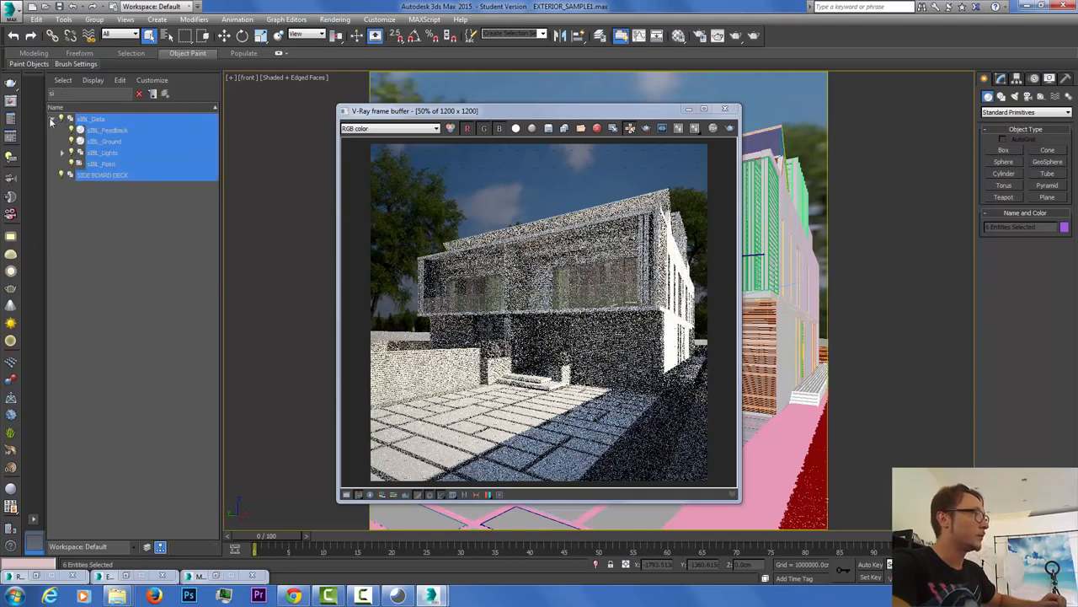
click(100, 191)
click(93, 120)
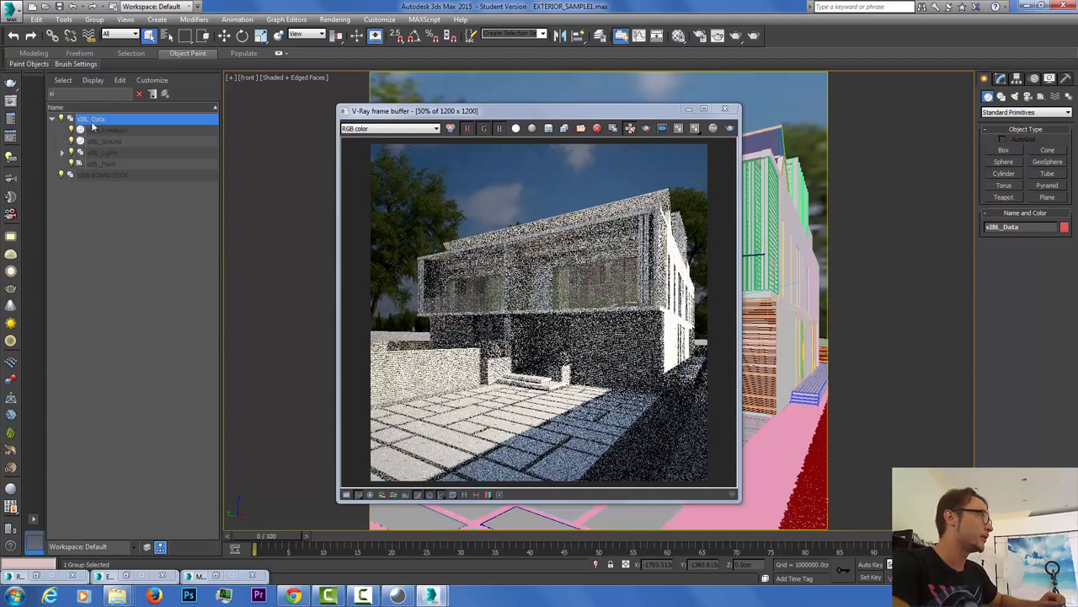
Step: Inspect sIBL_Feedback, sIBL_Ground, sIBL_Sun and sIBL_Point, reselect sIBL_Data and minimize the render window
click(121, 129)
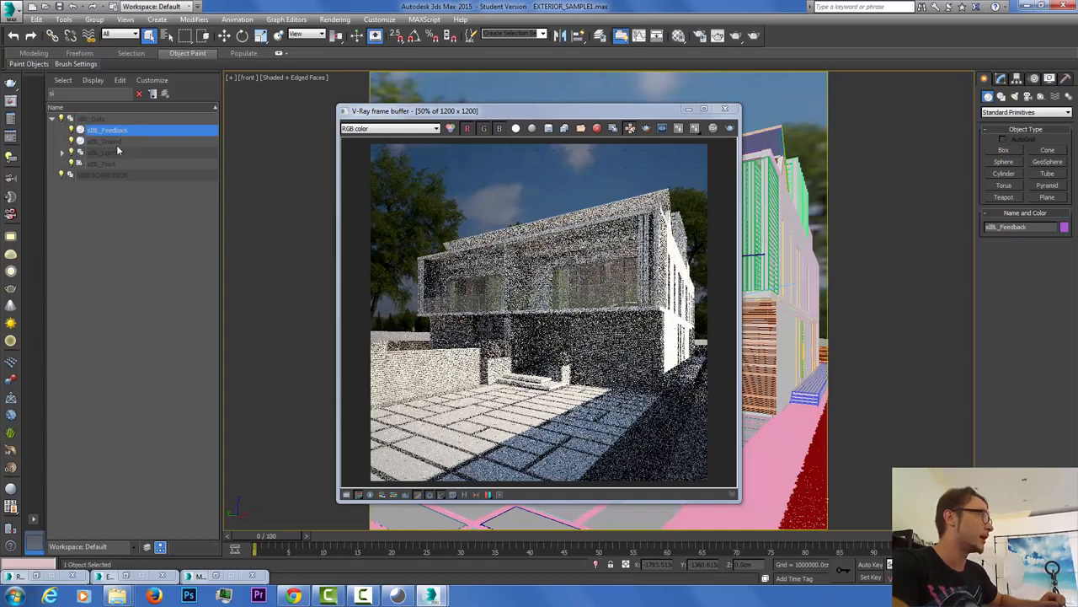
click(118, 142)
click(116, 153)
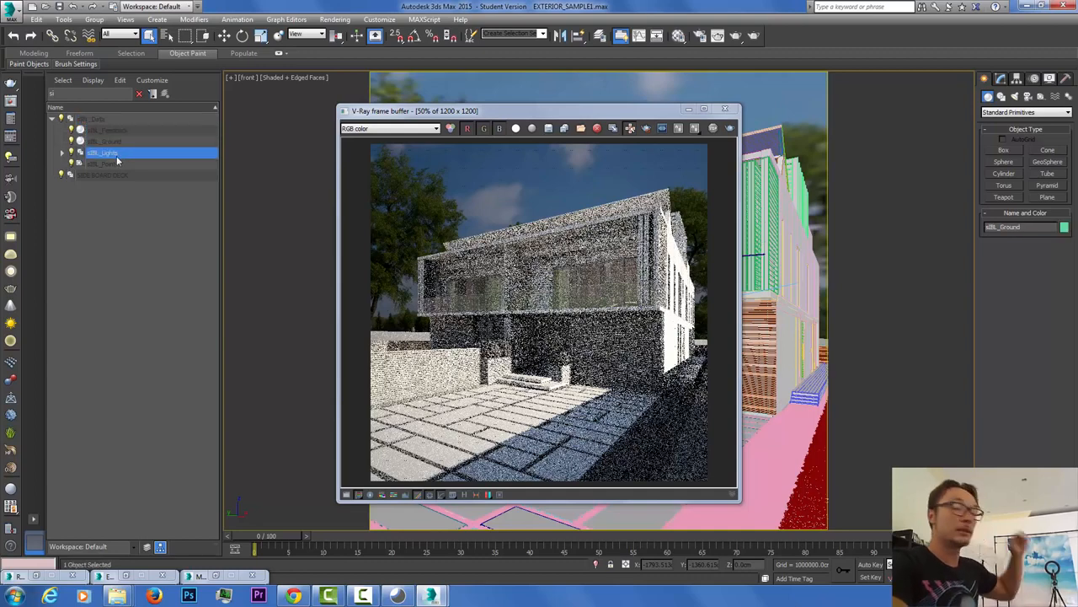
click(61, 154)
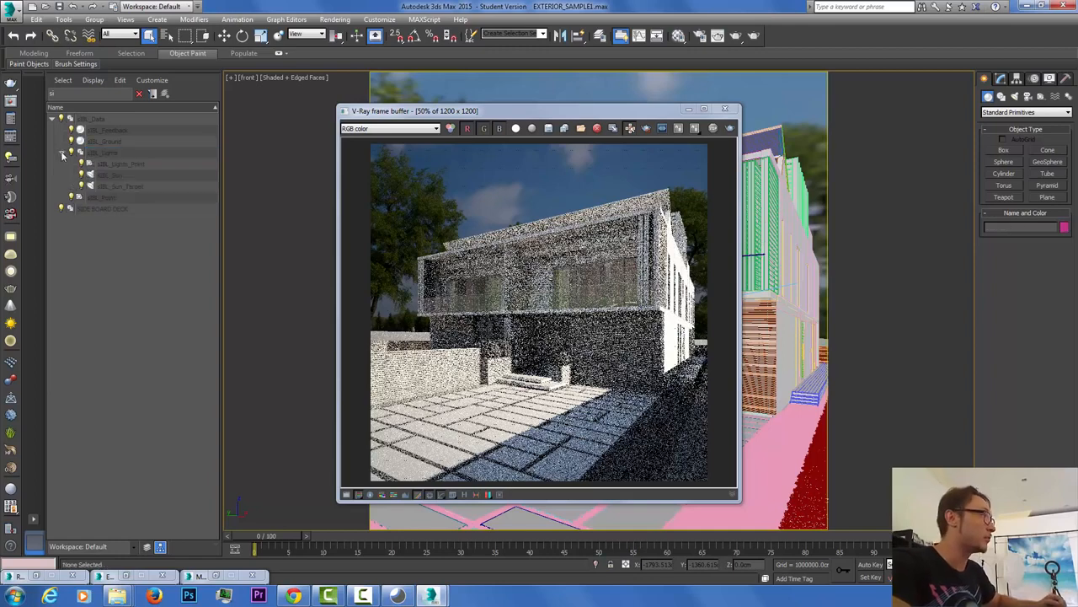
click(113, 176)
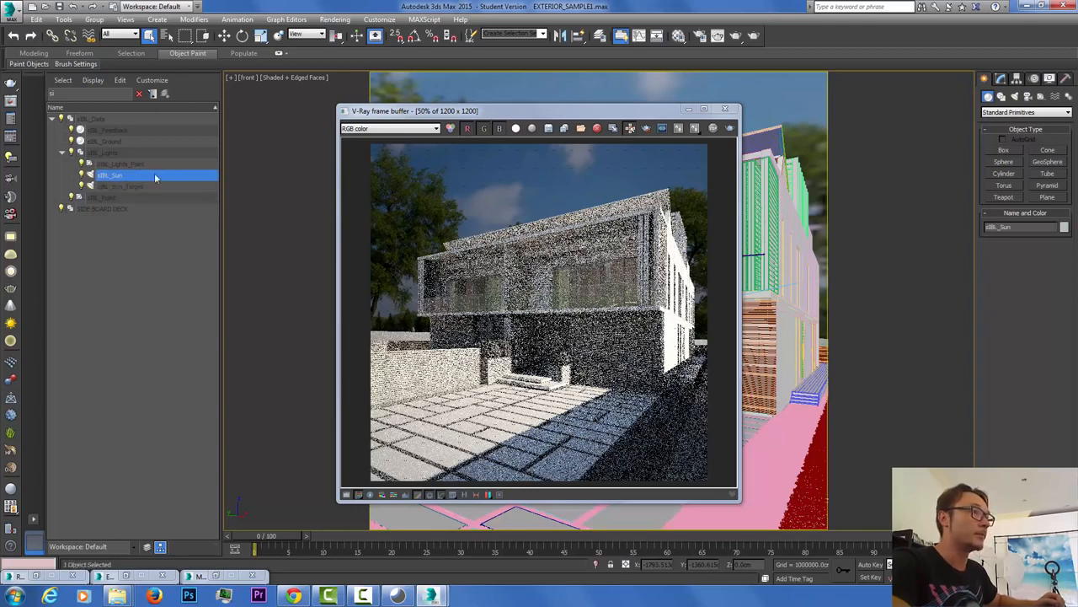
click(117, 197)
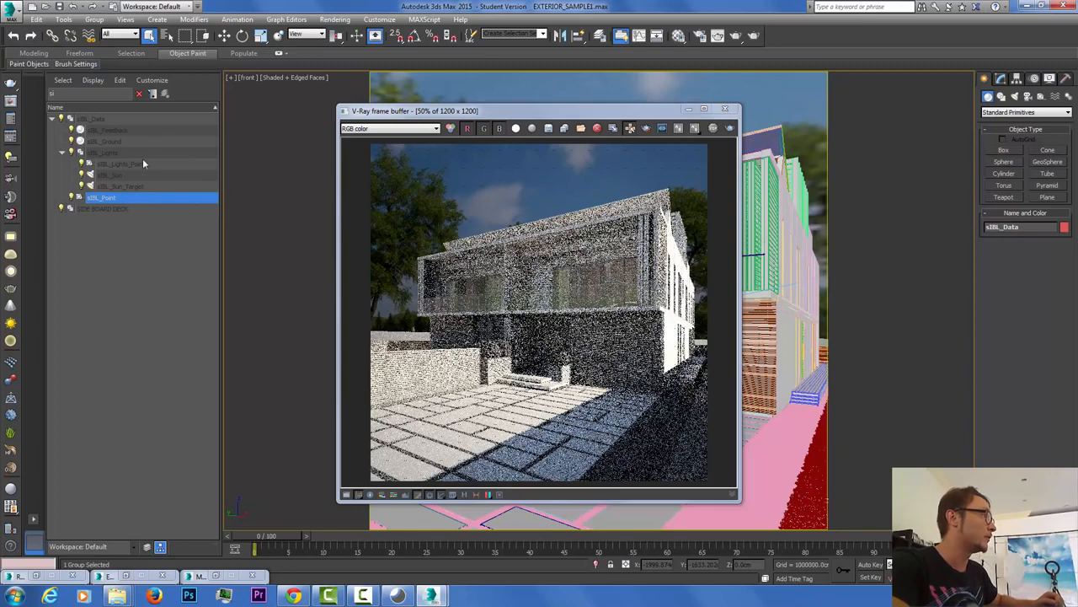
click(62, 152)
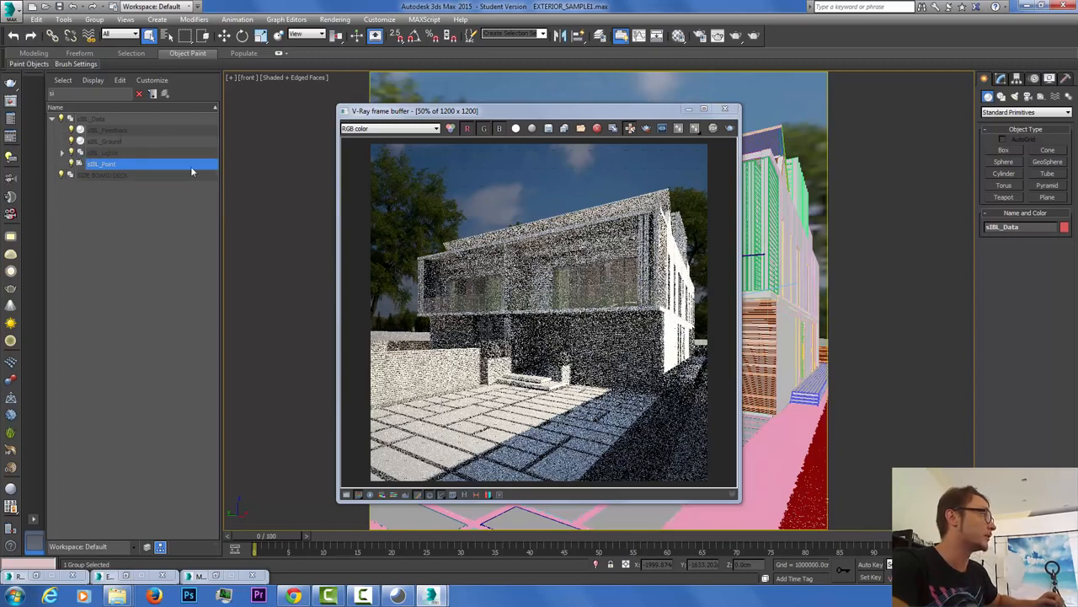
click(100, 121)
click(689, 110)
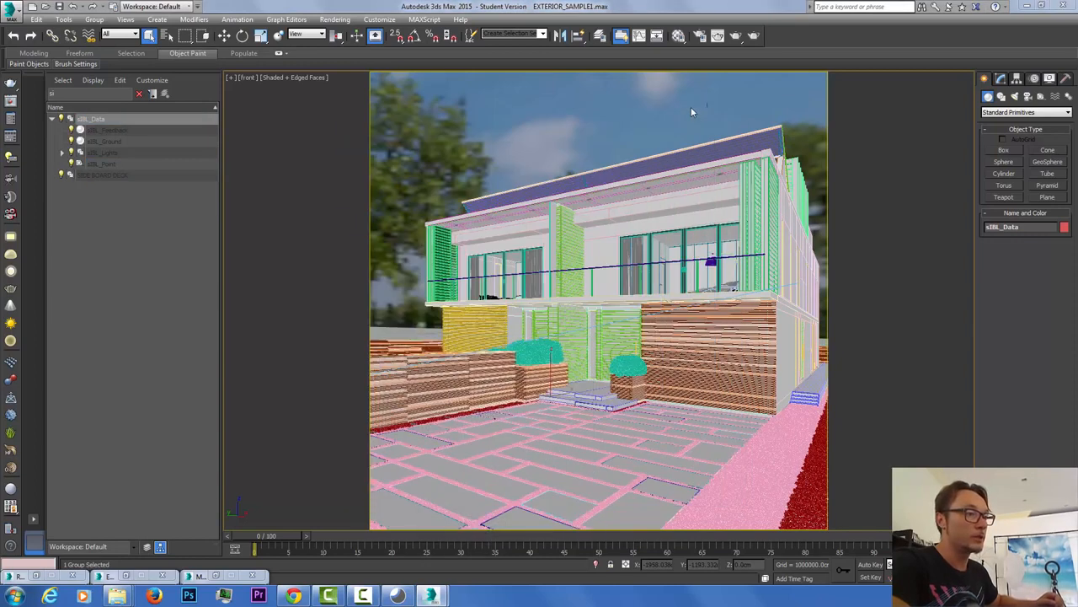
Step: Rotate the sIBL_Data environment to about -181° on Z and launch a production render
click(242, 35)
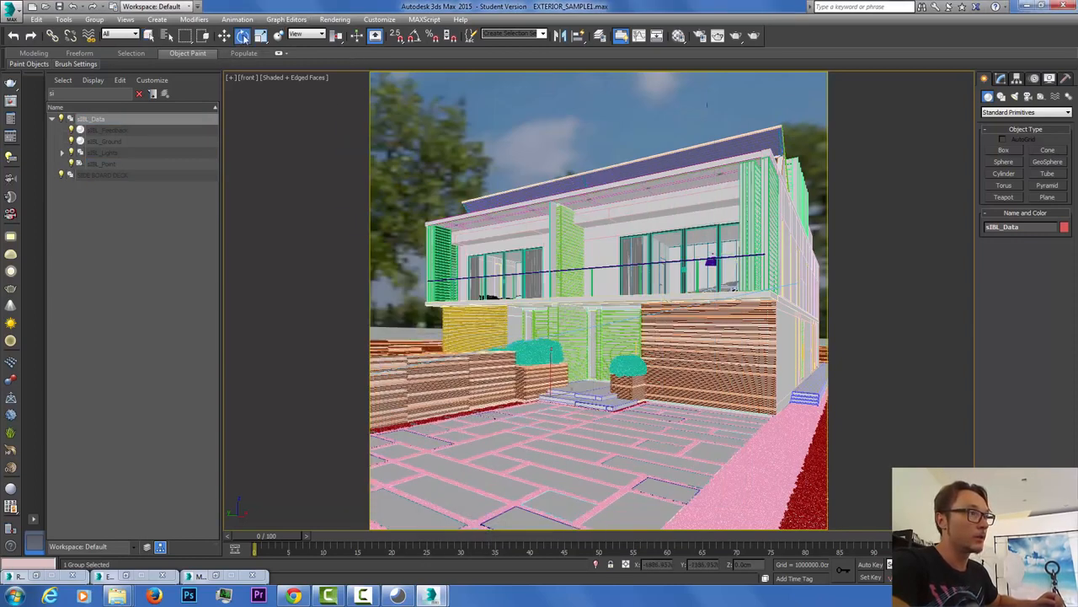
drag(768, 557, 717, 187)
drag(712, 133, 786, 505)
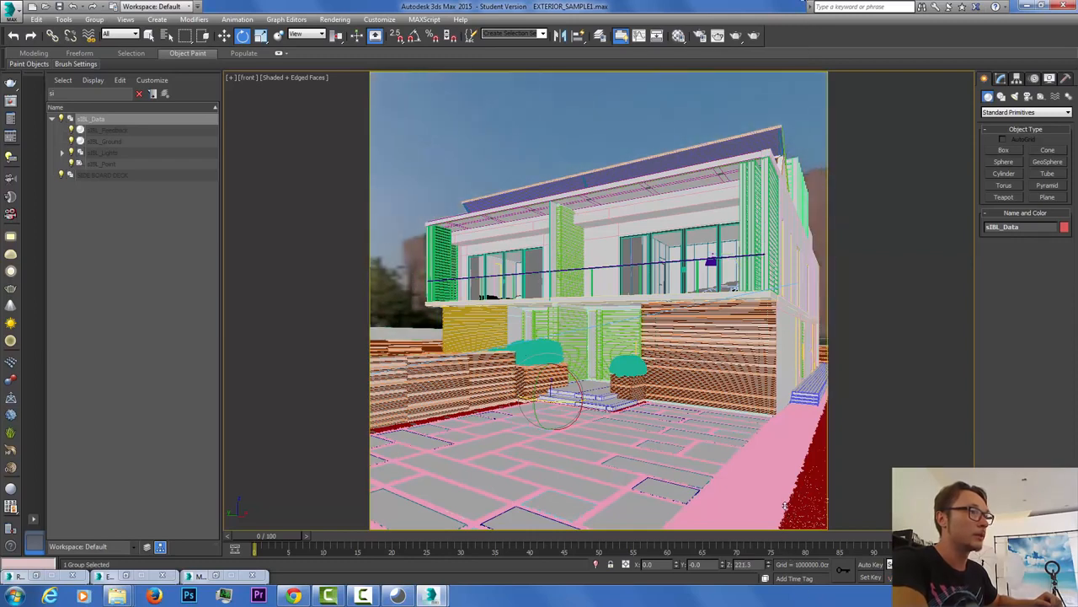
drag(795, 551, 827, 24)
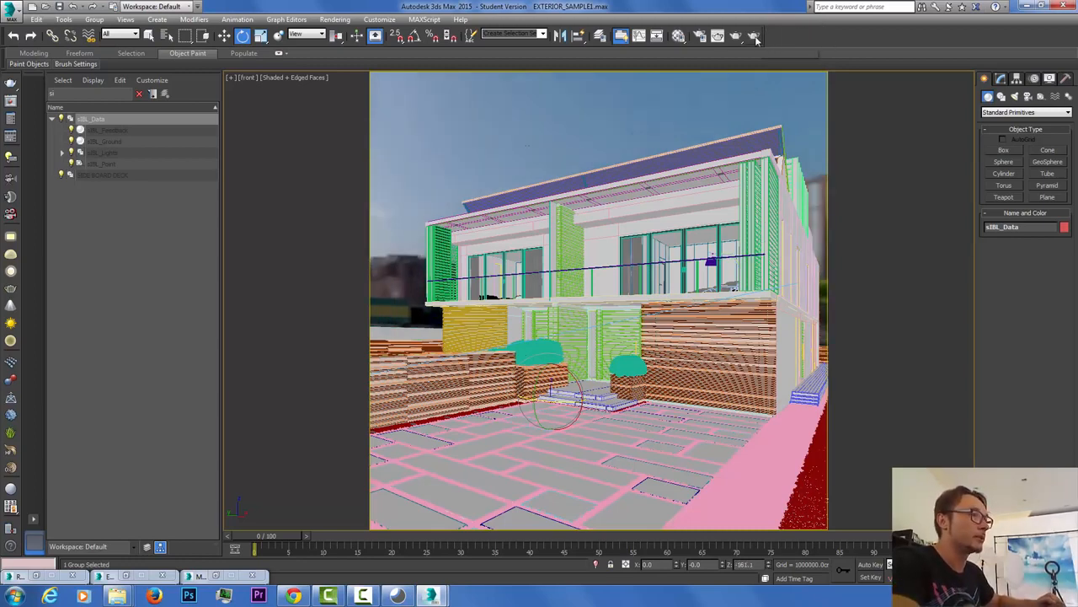
click(754, 37)
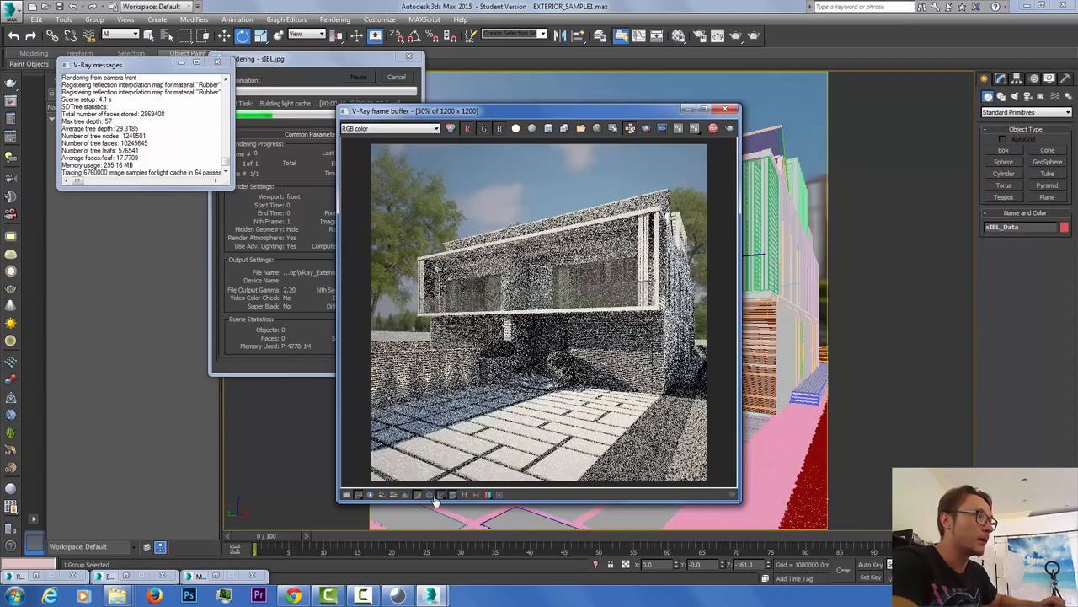
Step: Compare the frame buffer with sRGB off and on twice, then cancel the running render
click(439, 495)
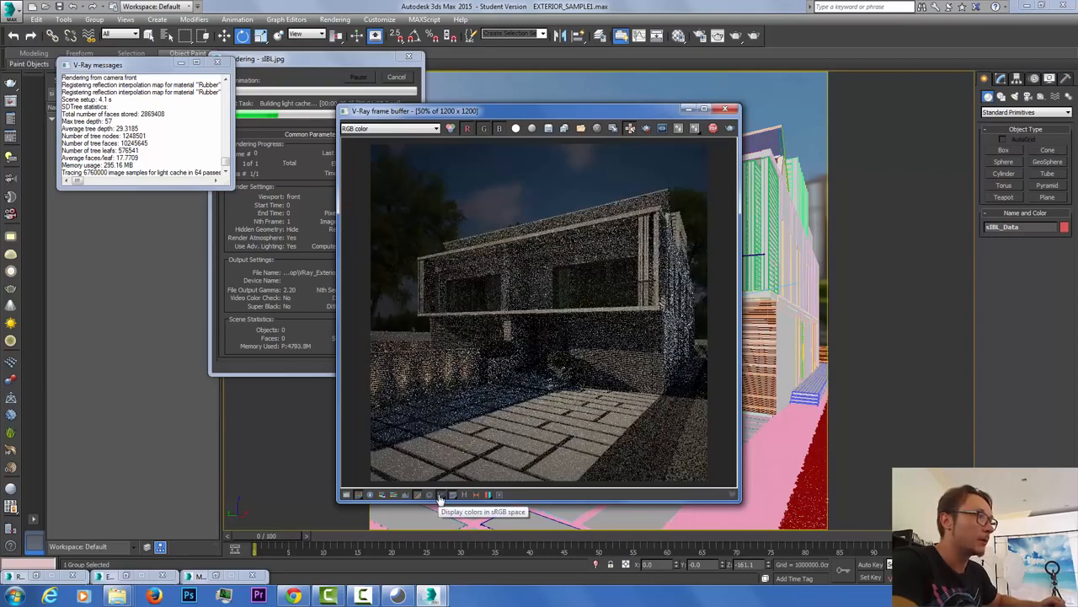
click(440, 497)
click(440, 497)
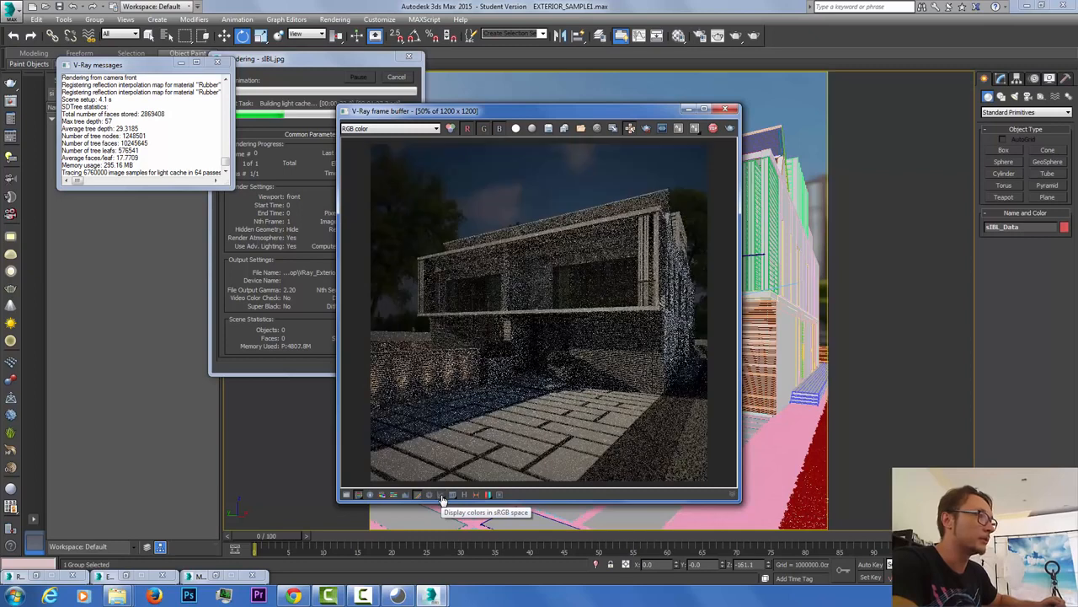
click(441, 498)
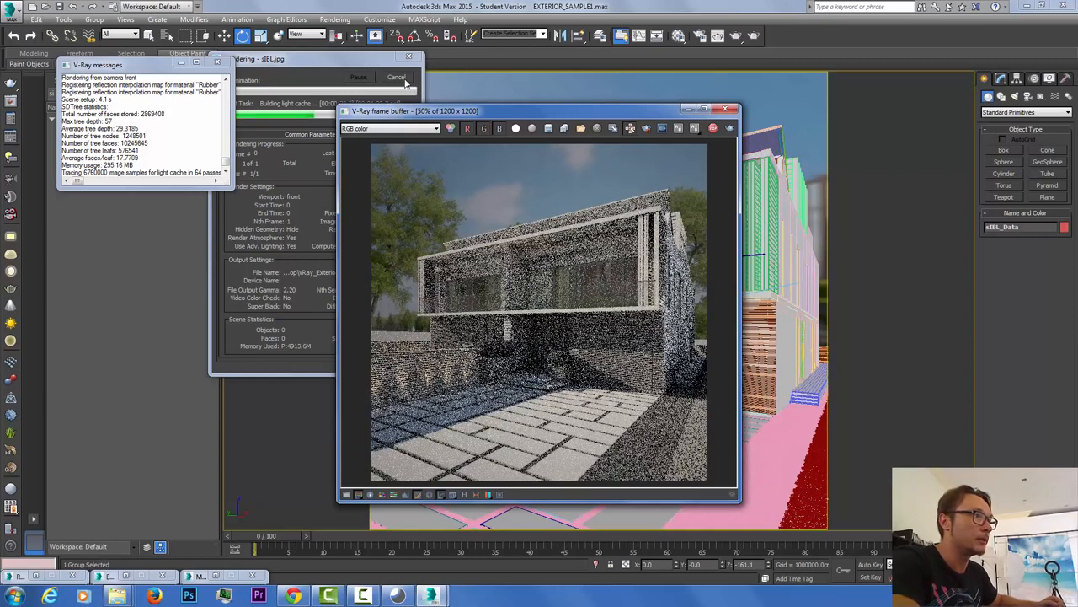
click(407, 81)
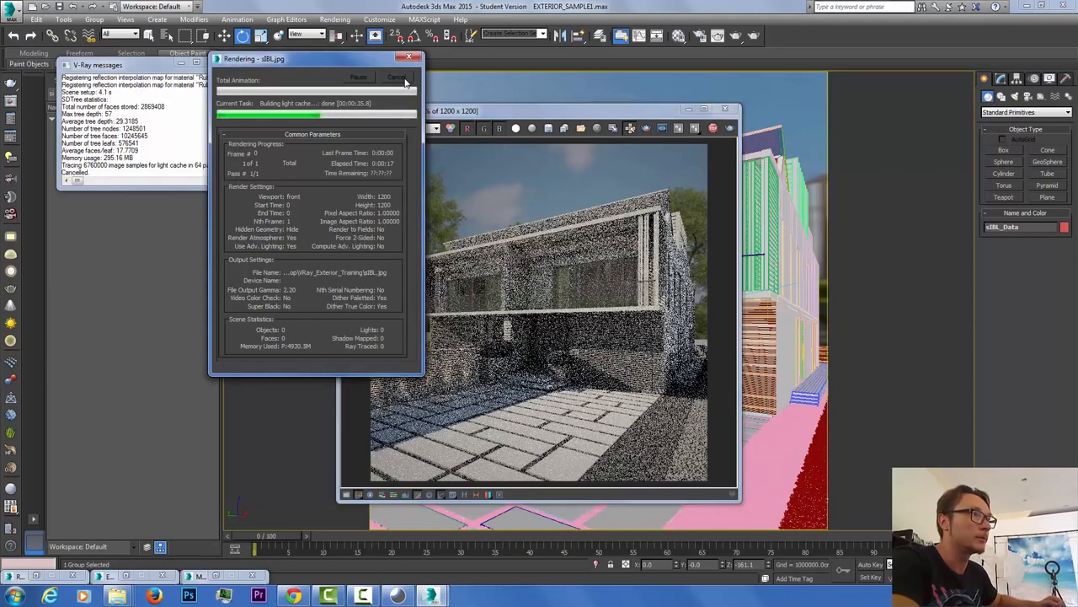
click(648, 128)
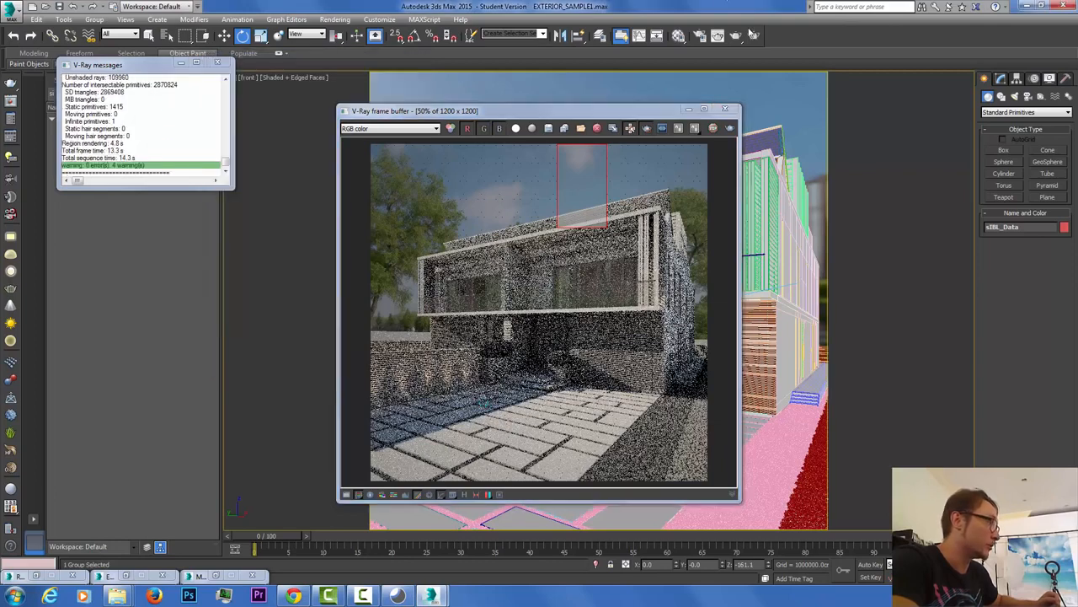
Step: Set the background Color Correction map's gamma to 0.455 in the Material Editor
click(699, 35)
click(679, 36)
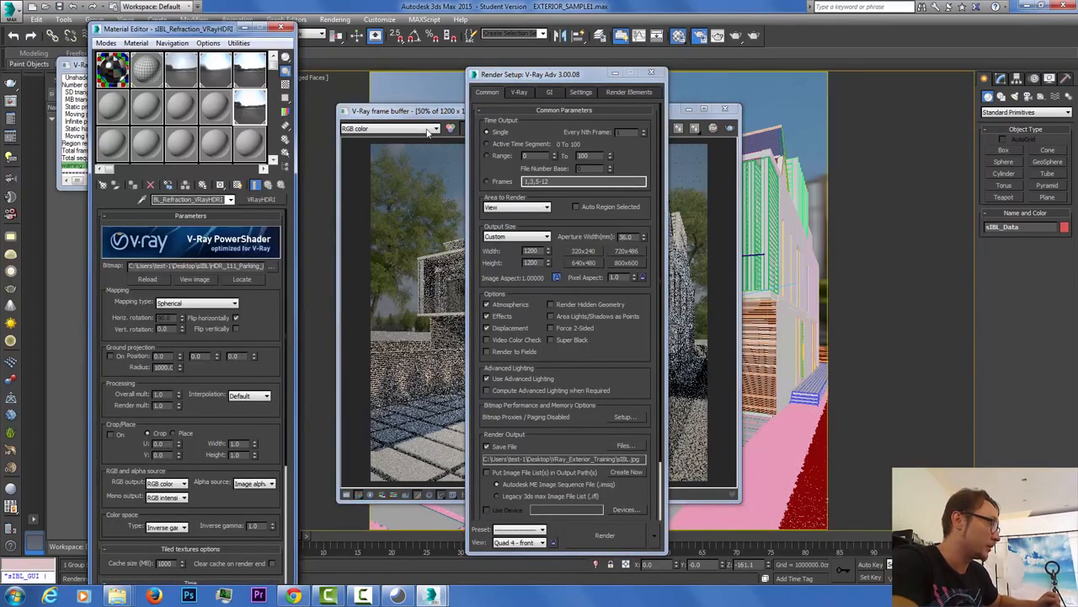
click(186, 71)
drag(146, 459, 142, 459)
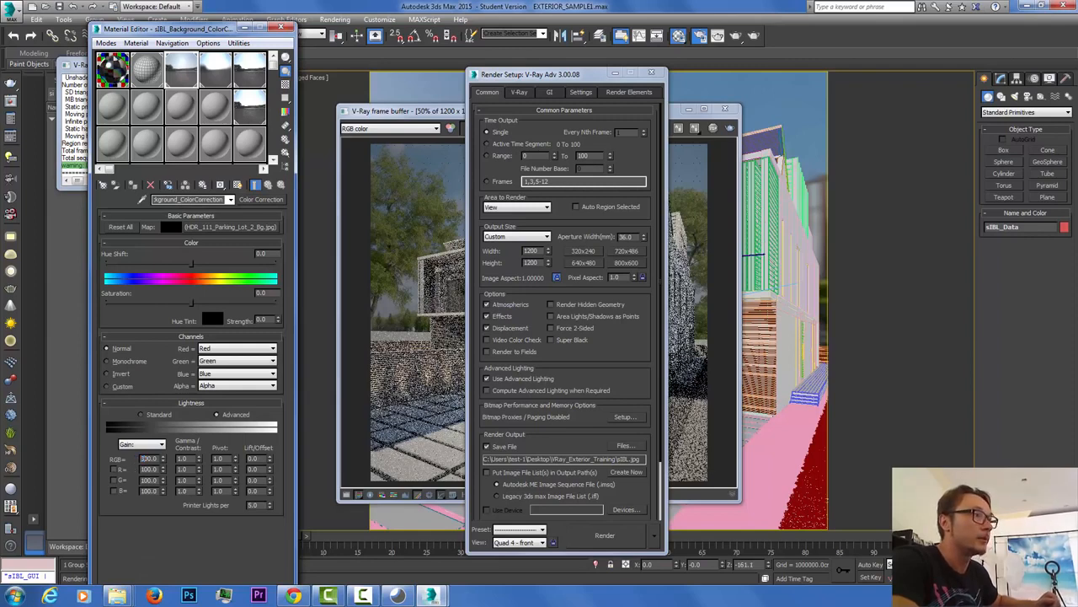
Step: Re-render the sky patch overwriting the output image, close the frame buffer and reopen Render Setup
click(736, 36)
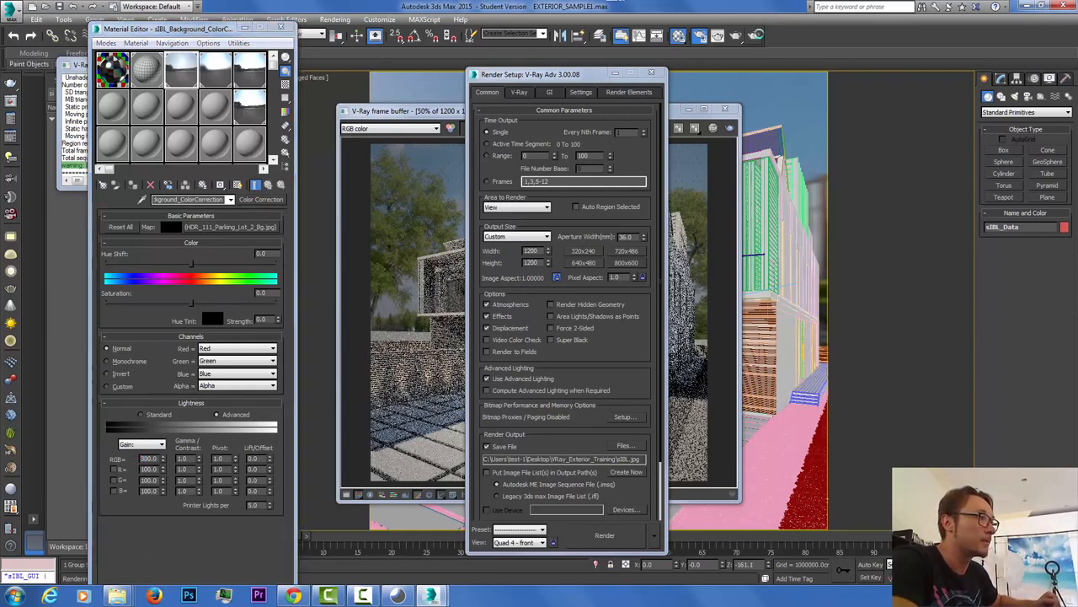
click(512, 310)
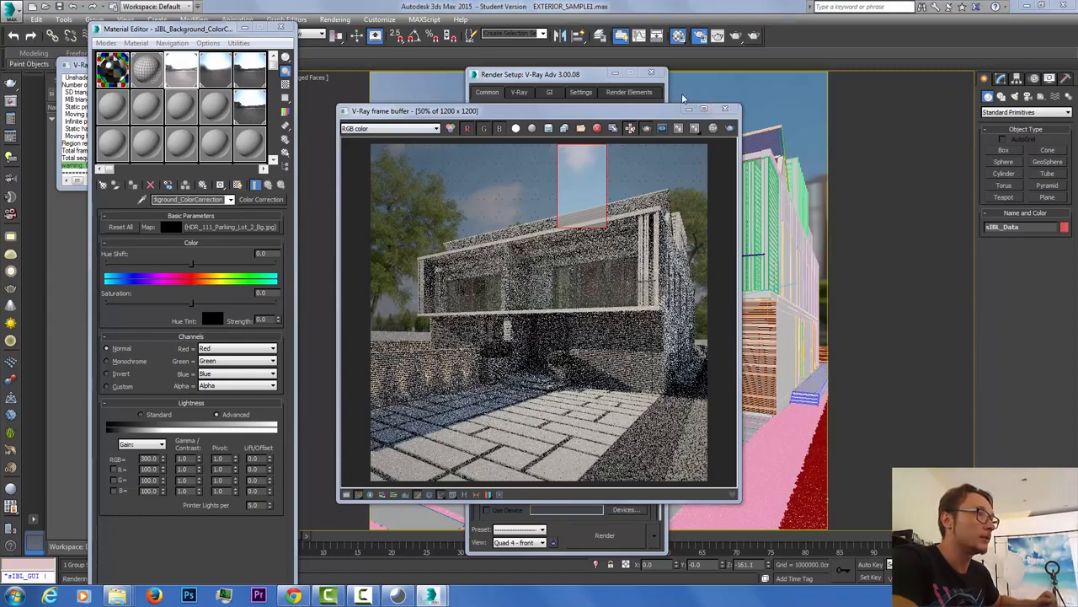
click(724, 108)
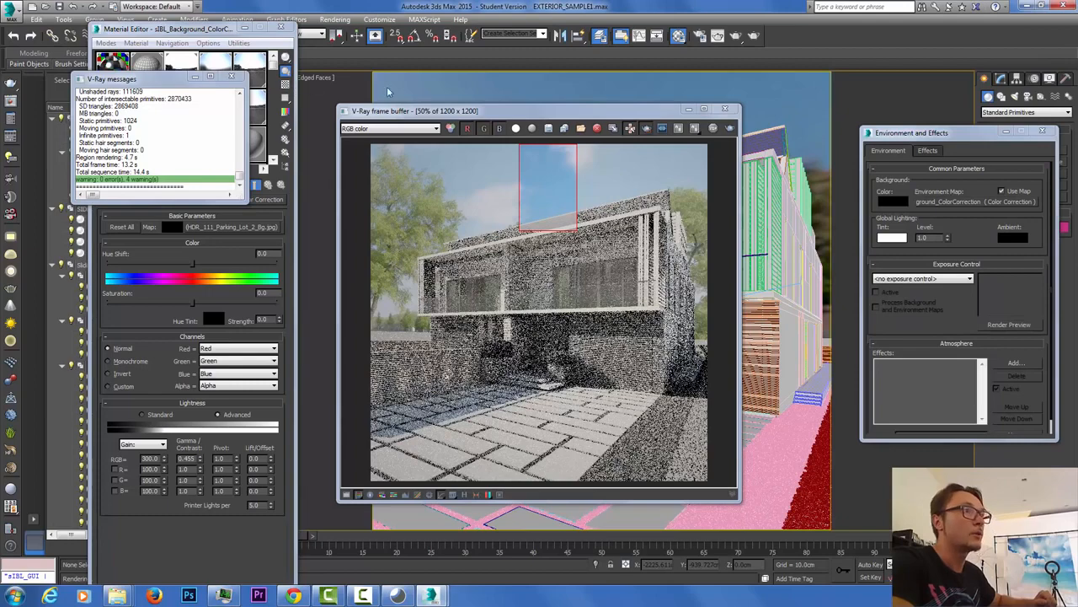
click(729, 110)
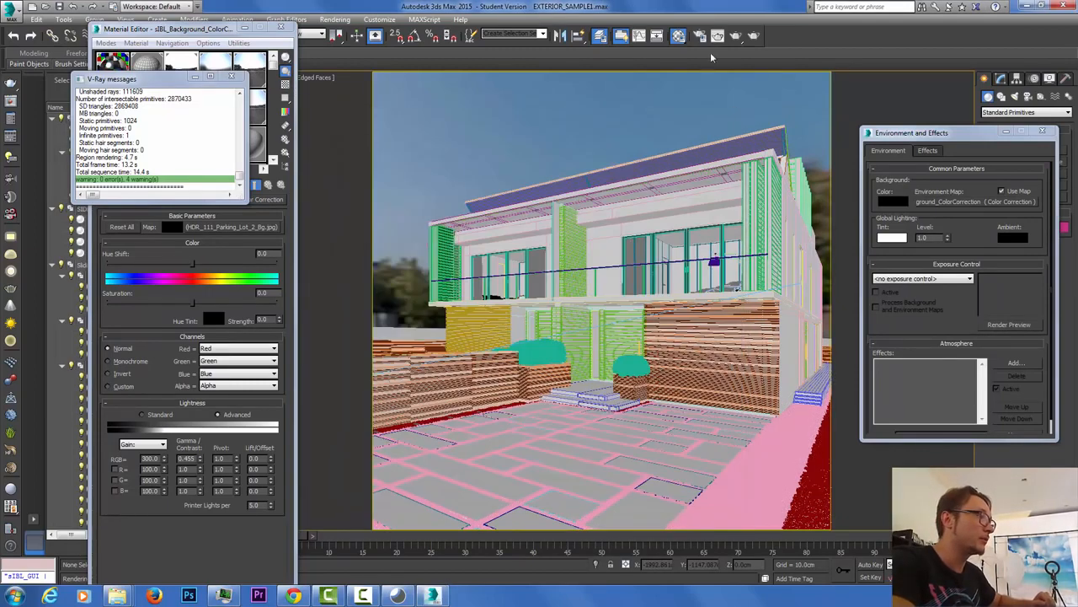
click(700, 37)
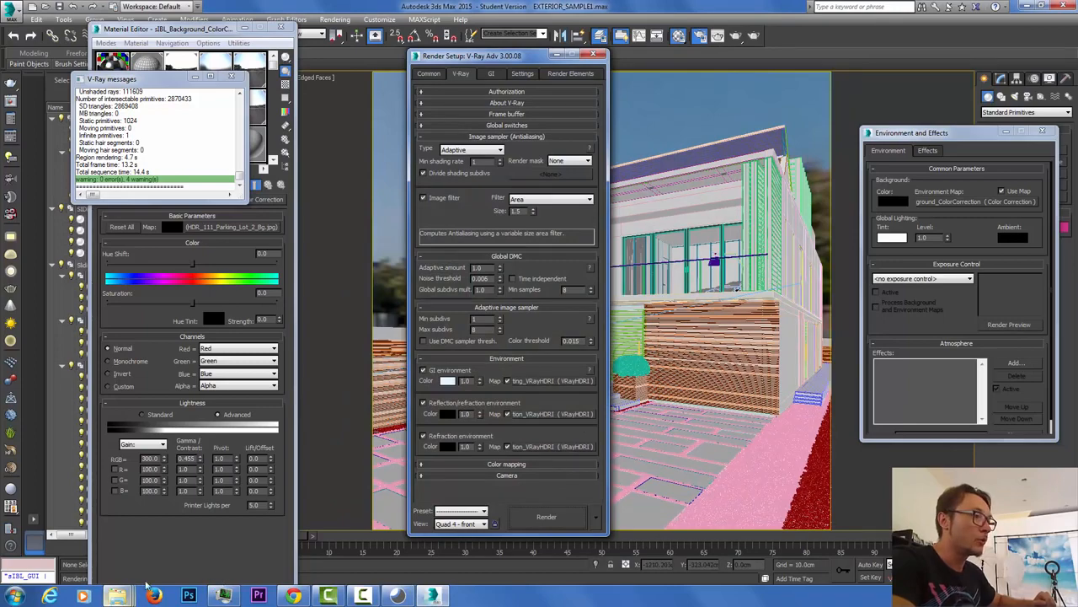
Step: Check the render output file path in Common settings and close the render log
click(429, 73)
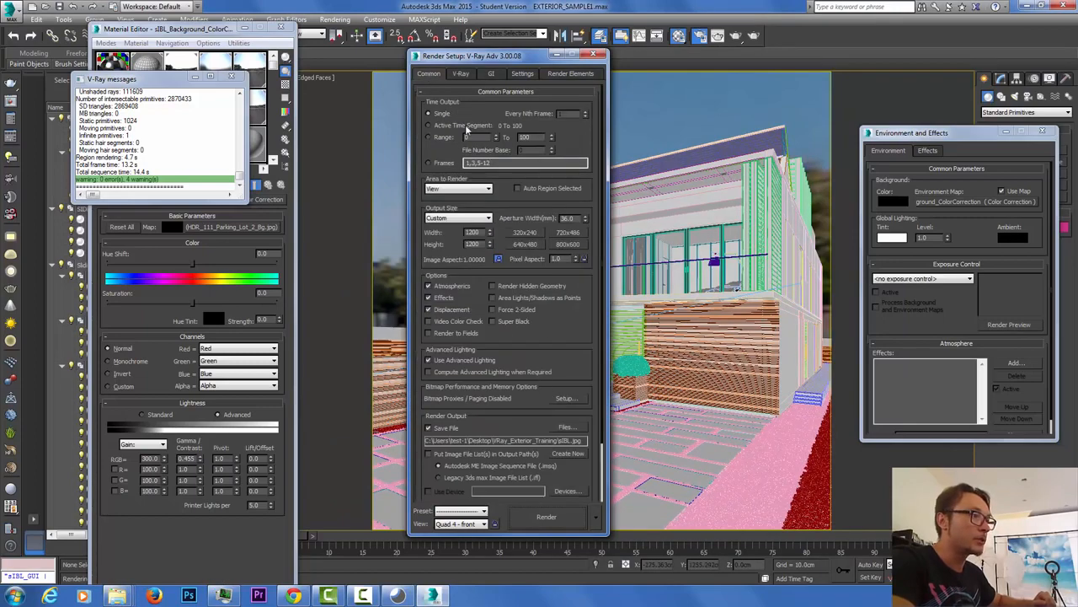
click(566, 428)
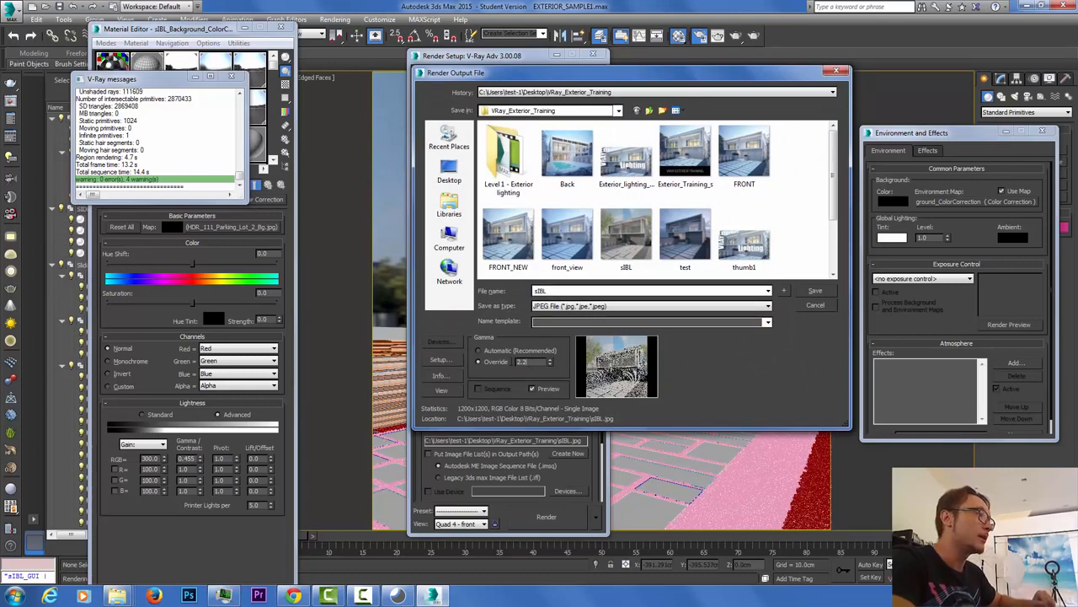
click(822, 307)
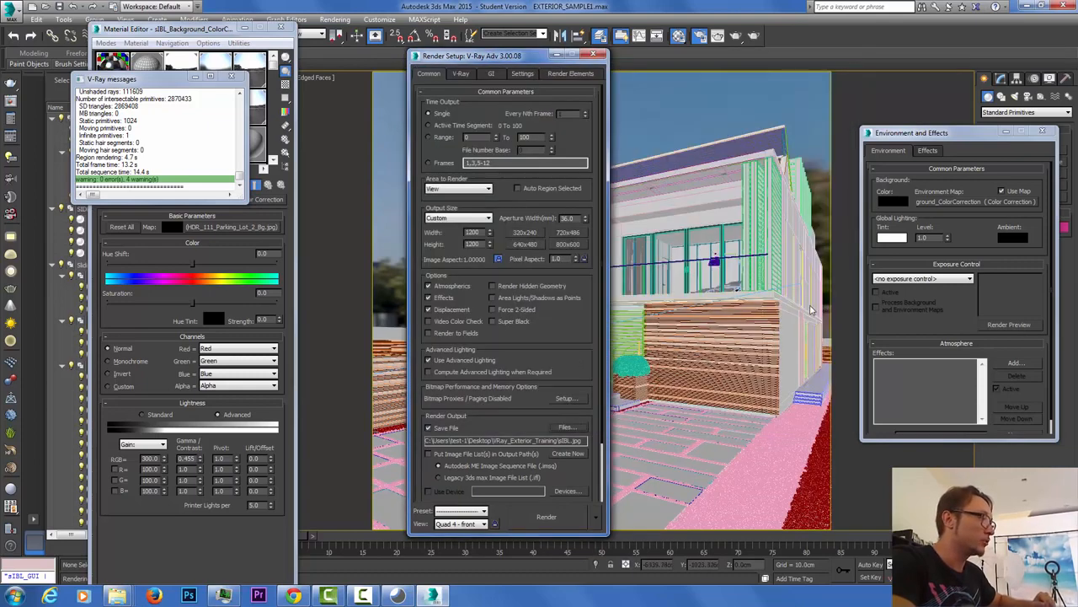
click(228, 77)
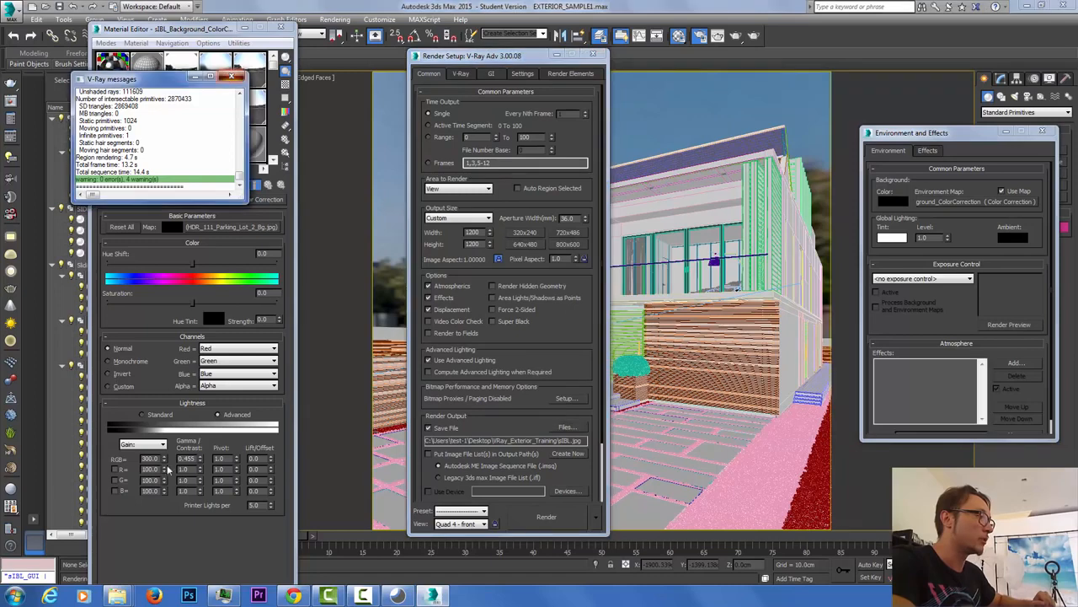
Step: Check the background gamma 0.455 and RGB gain 300.0, then show the last V-Ray frame buffer
double_click(187, 457)
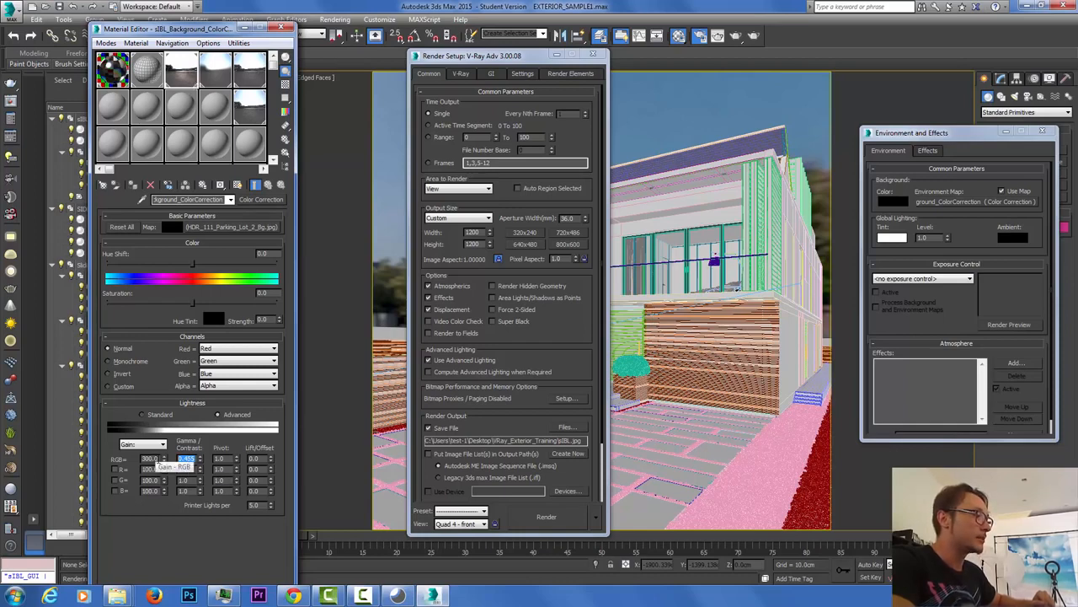
click(158, 459)
double_click(158, 465)
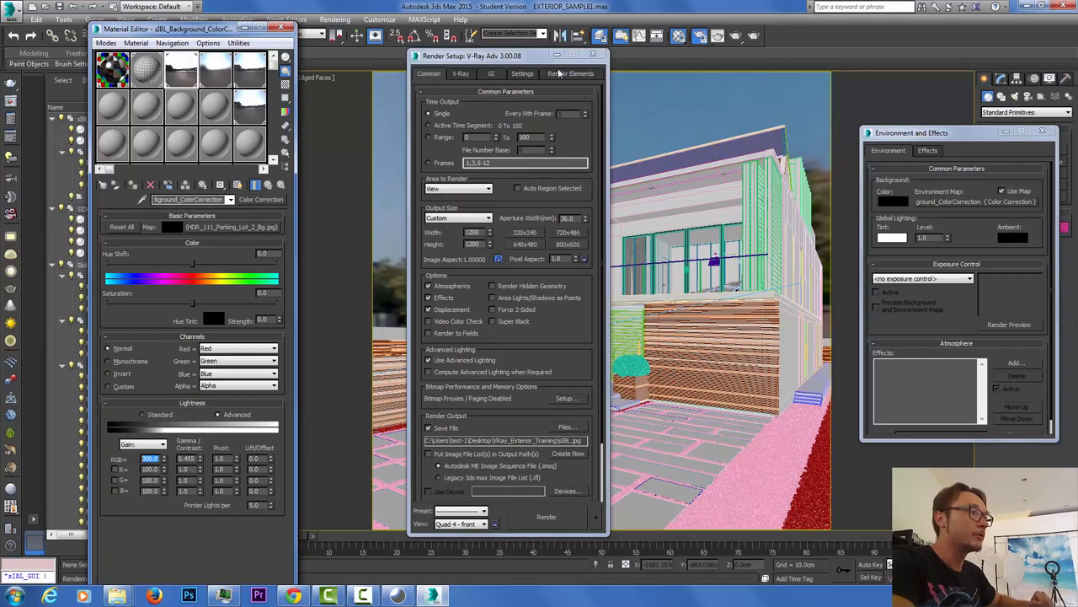
click(461, 75)
click(647, 129)
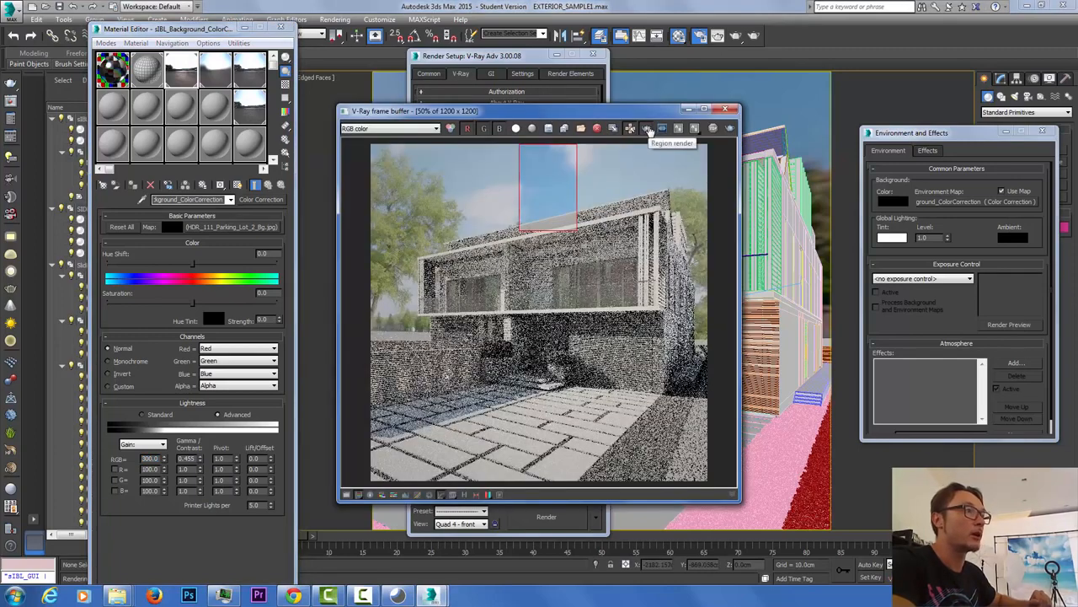
Step: Re-render the full house image with Region render off, overwriting sIBL.jpg, and move the Material Editor aside
click(647, 129)
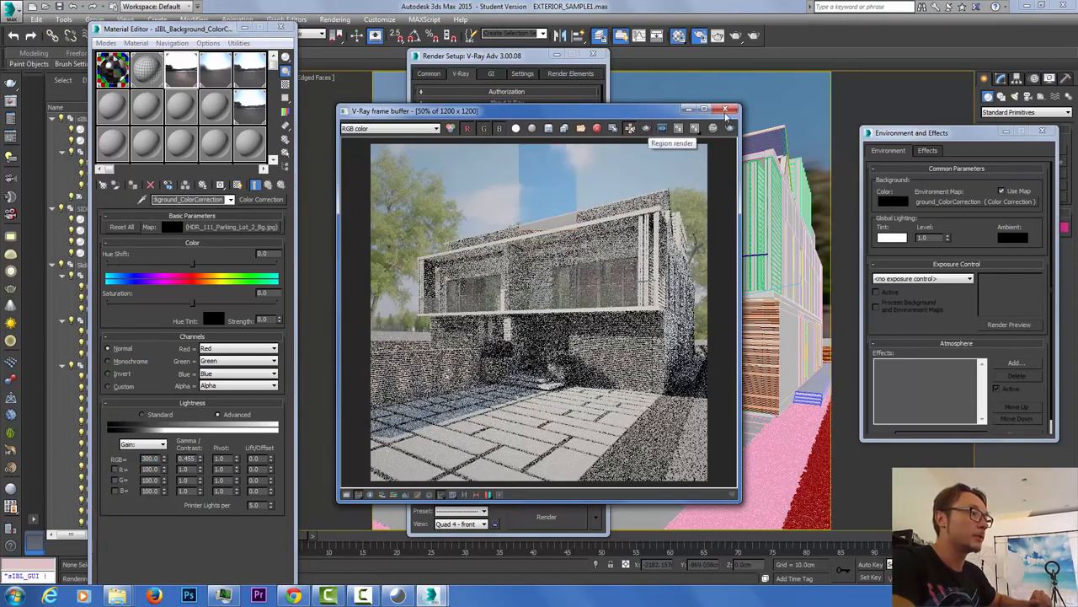
click(756, 37)
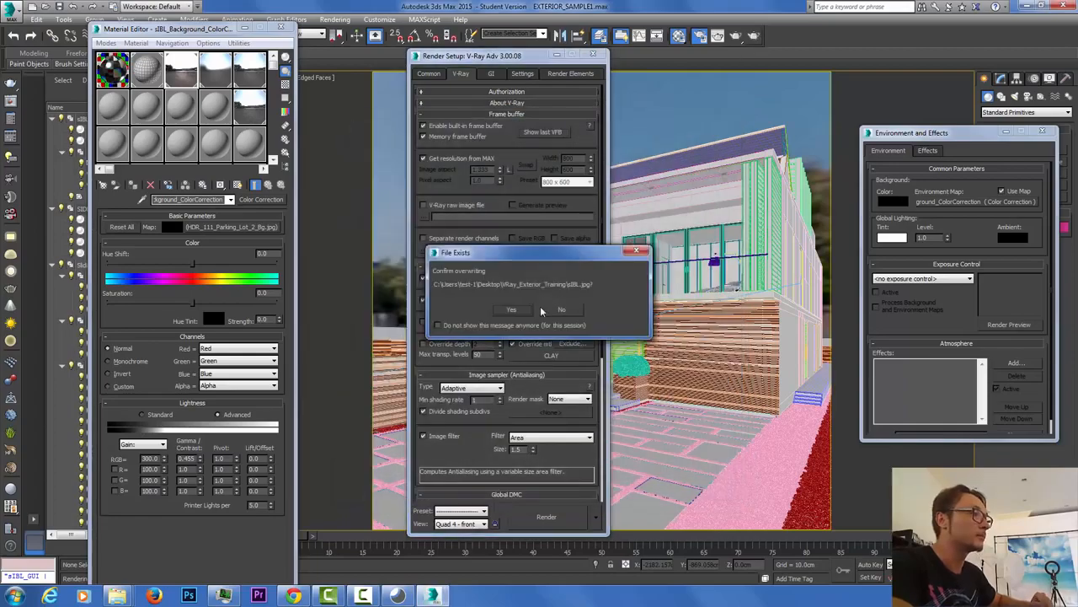
click(534, 309)
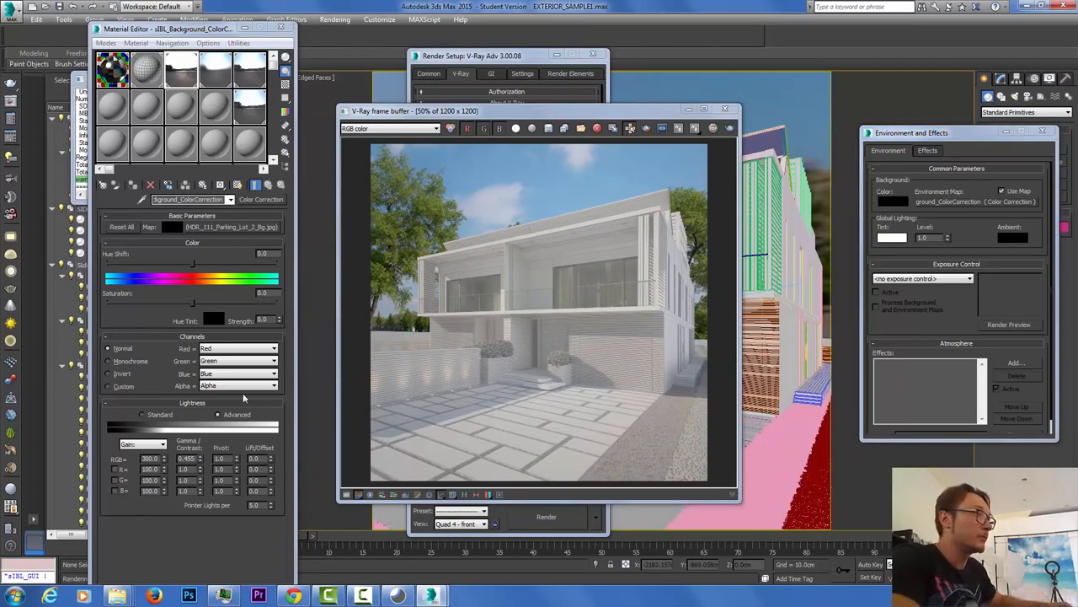
drag(174, 28, 148, 4)
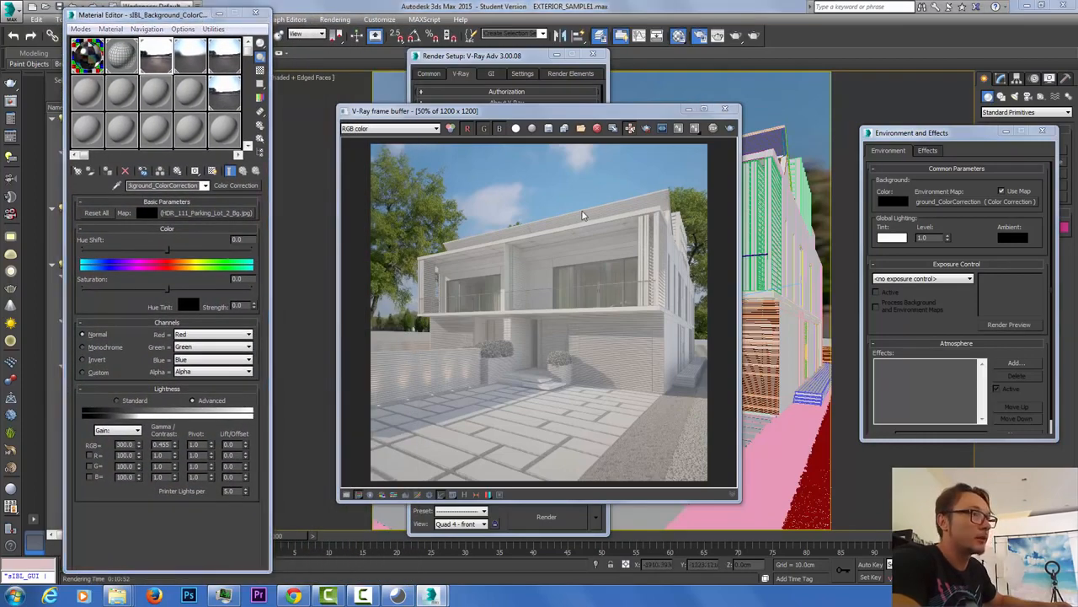
click(704, 110)
double_click(562, 231)
scroll(564, 235, up, 1)
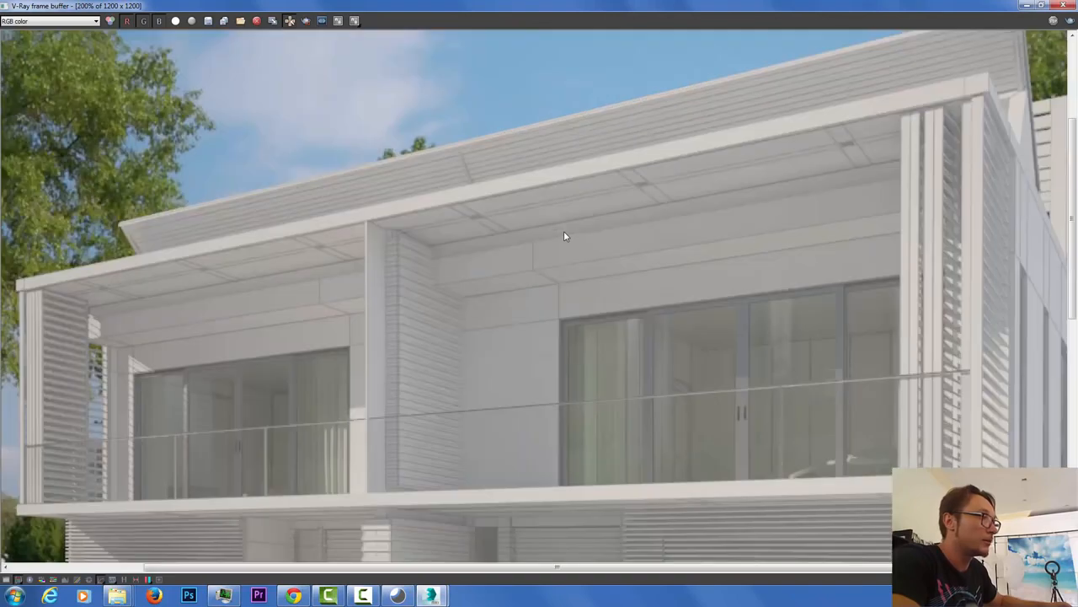
scroll(430, 248, down, 1)
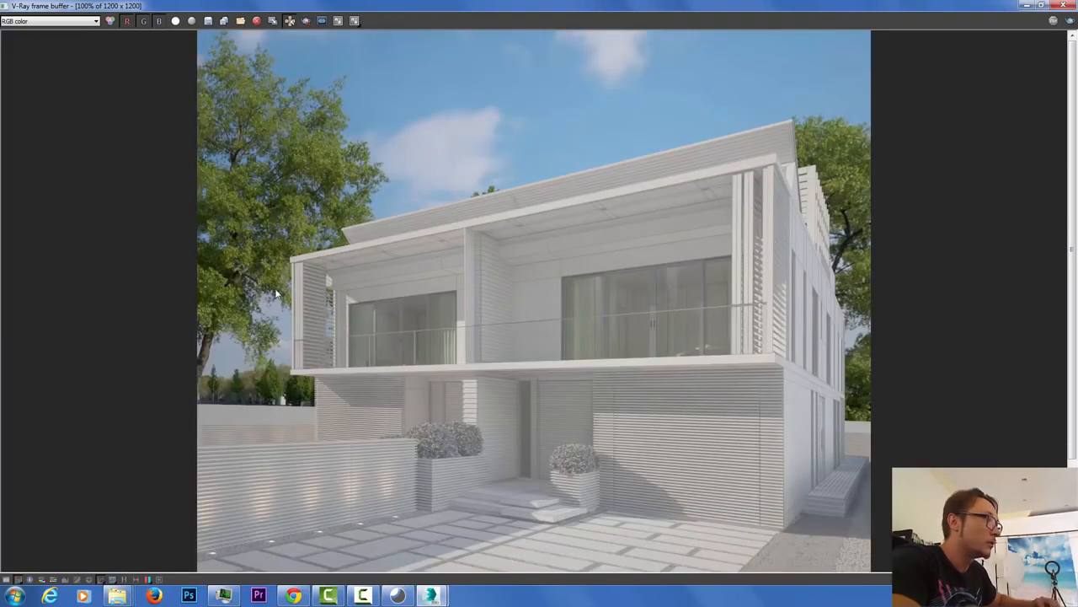
drag(1074, 213, 1068, 246)
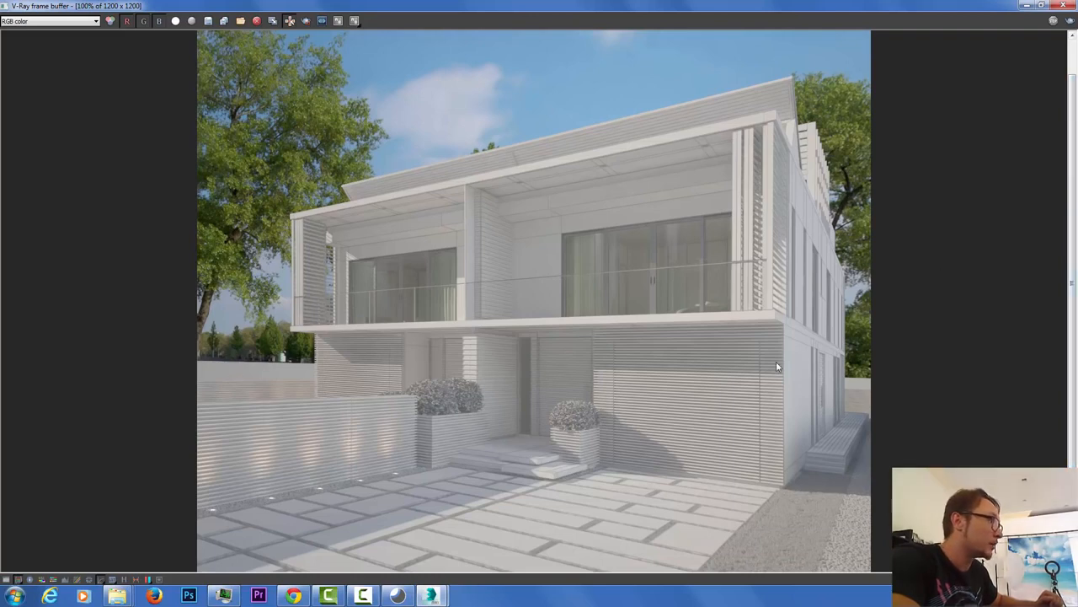
drag(1073, 295, 1074, 360)
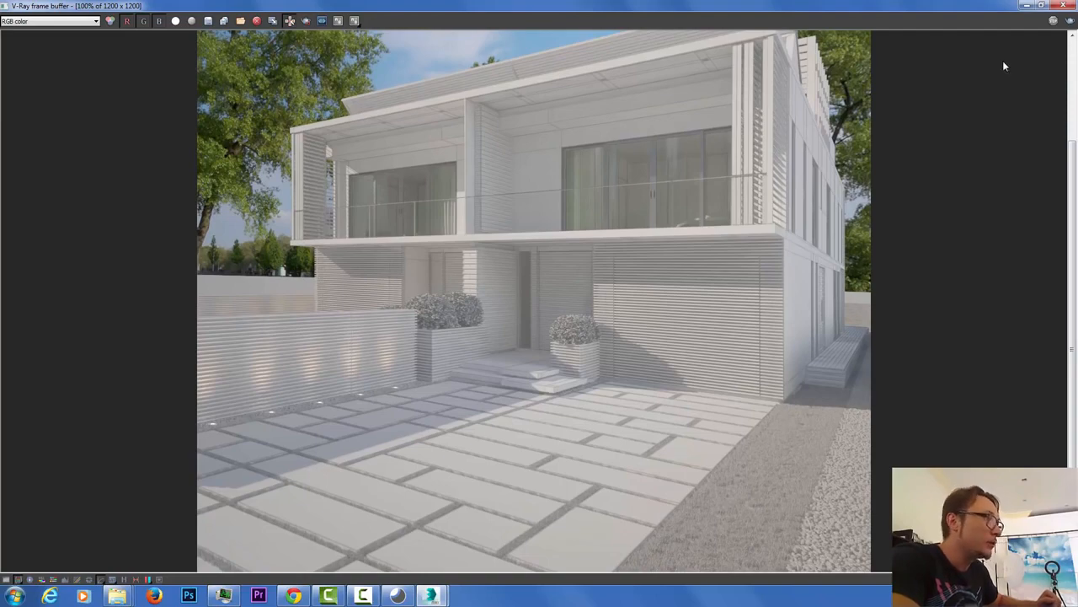
click(1041, 6)
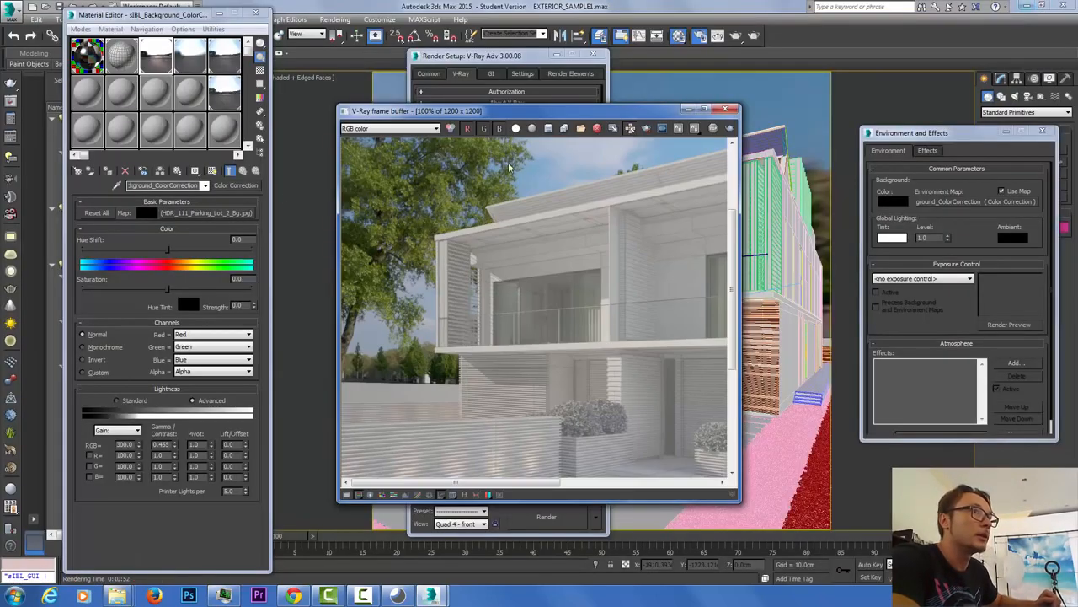
Step: Close the V-Ray messages log, select sIBL_Sun in the Scene Explorer and show its VRaySun Parameters
drag(192, 17, 287, 20)
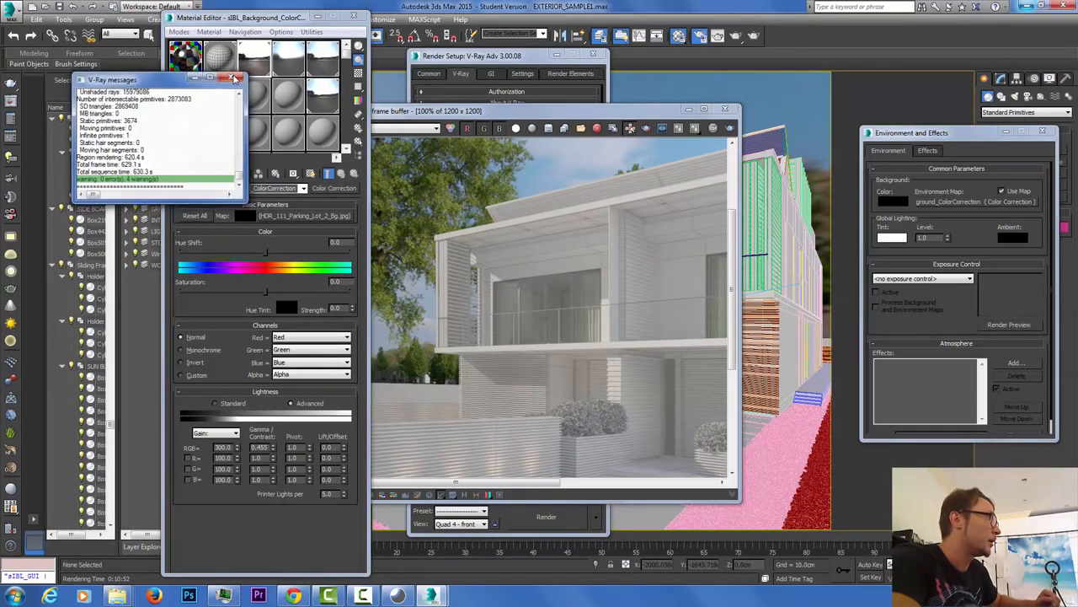
click(228, 19)
drag(228, 19, 302, 22)
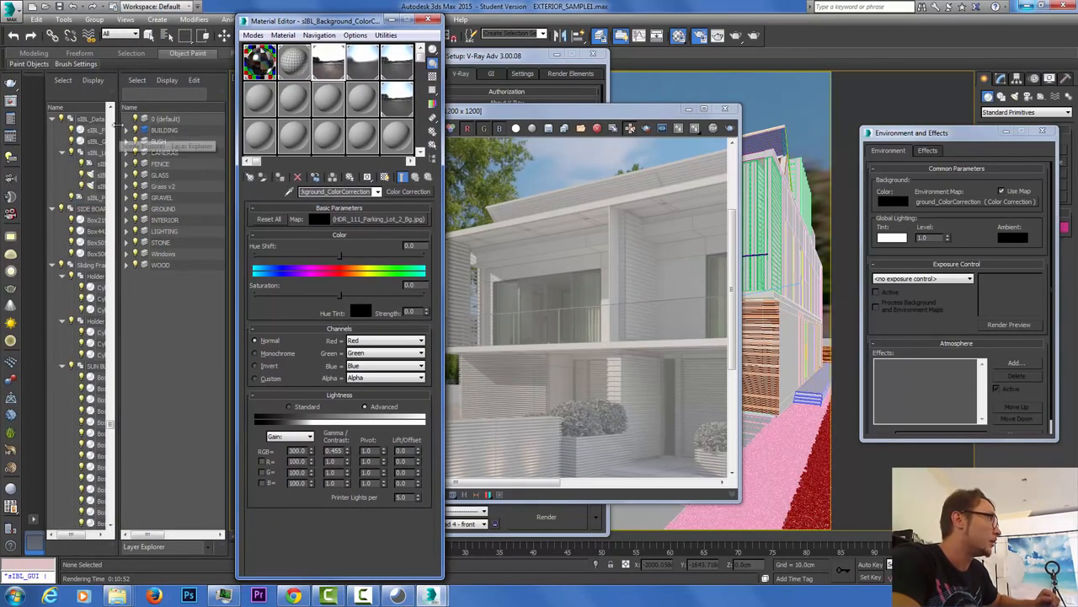
drag(119, 125, 169, 129)
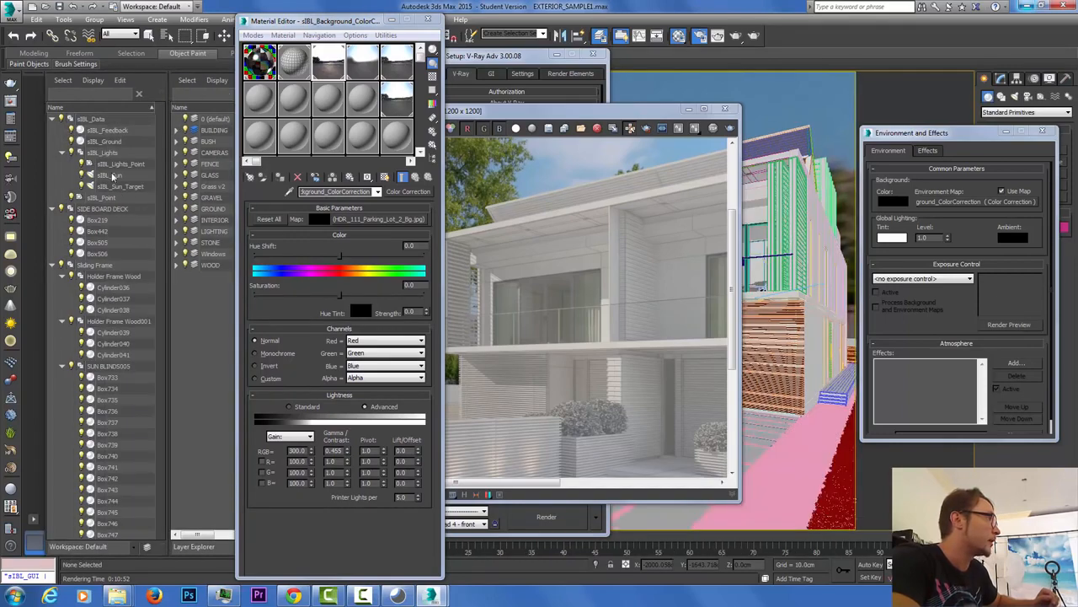
click(112, 175)
drag(956, 136, 868, 133)
click(1001, 77)
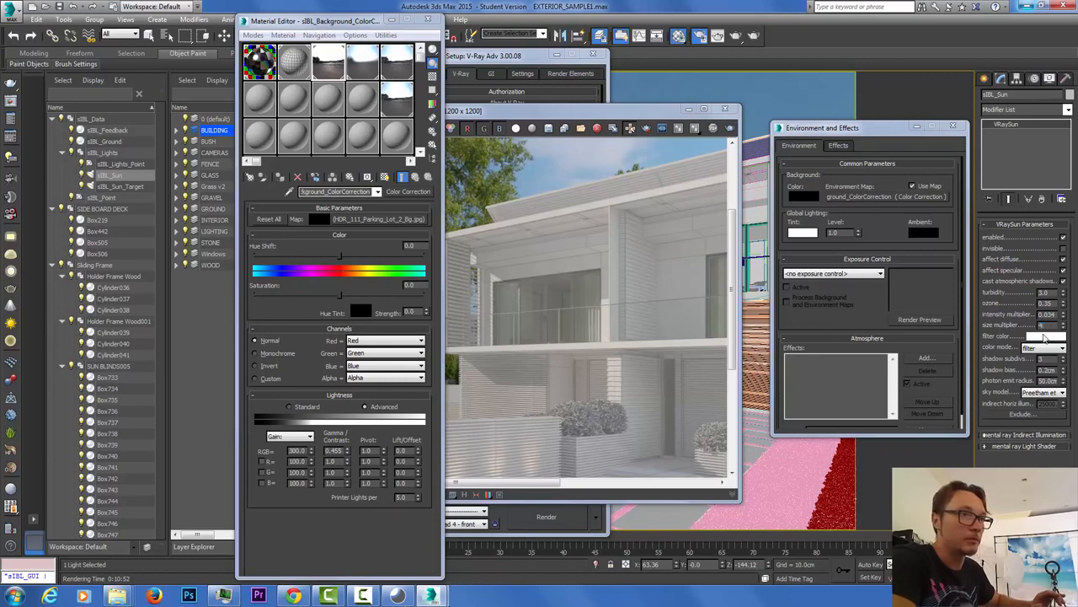
Step: Set the sun size multiplier to 7.0 and test-render a small lower-facade region, overwriting the output
key(Return)
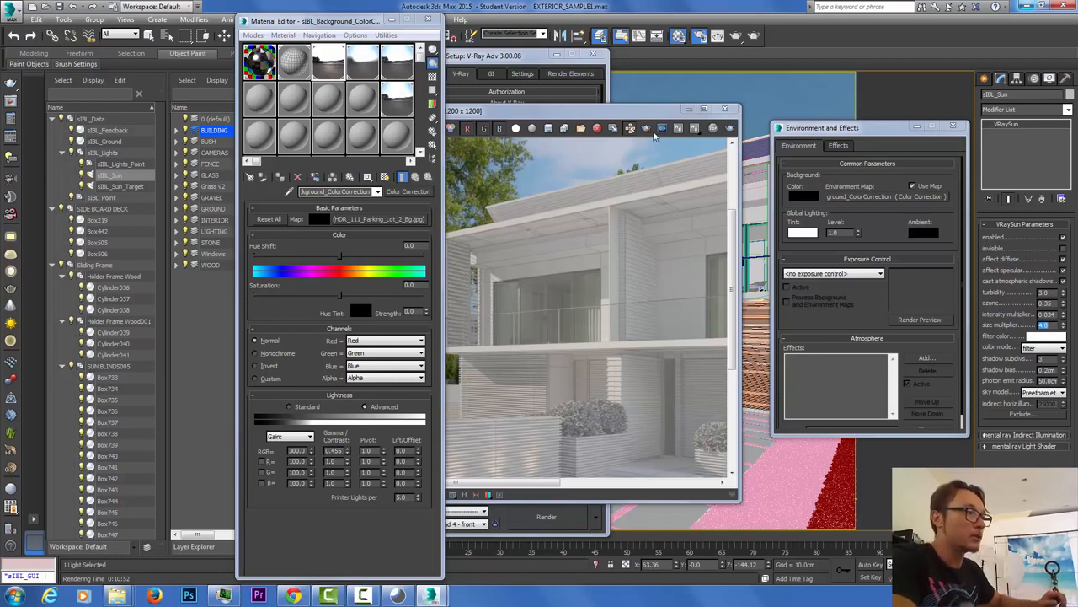
drag(681, 105, 744, 85)
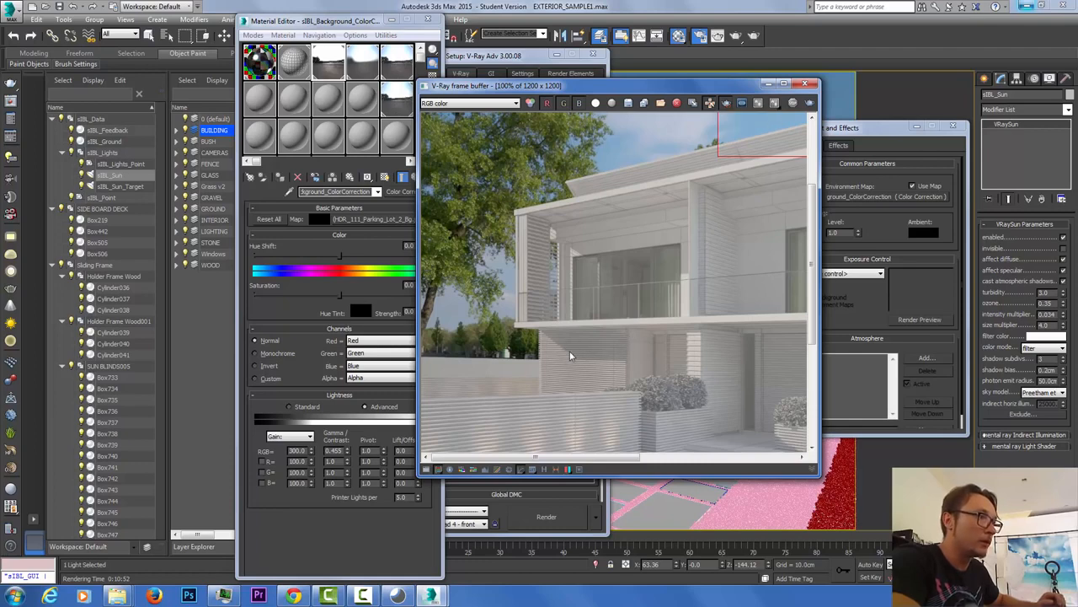
drag(593, 373, 598, 379)
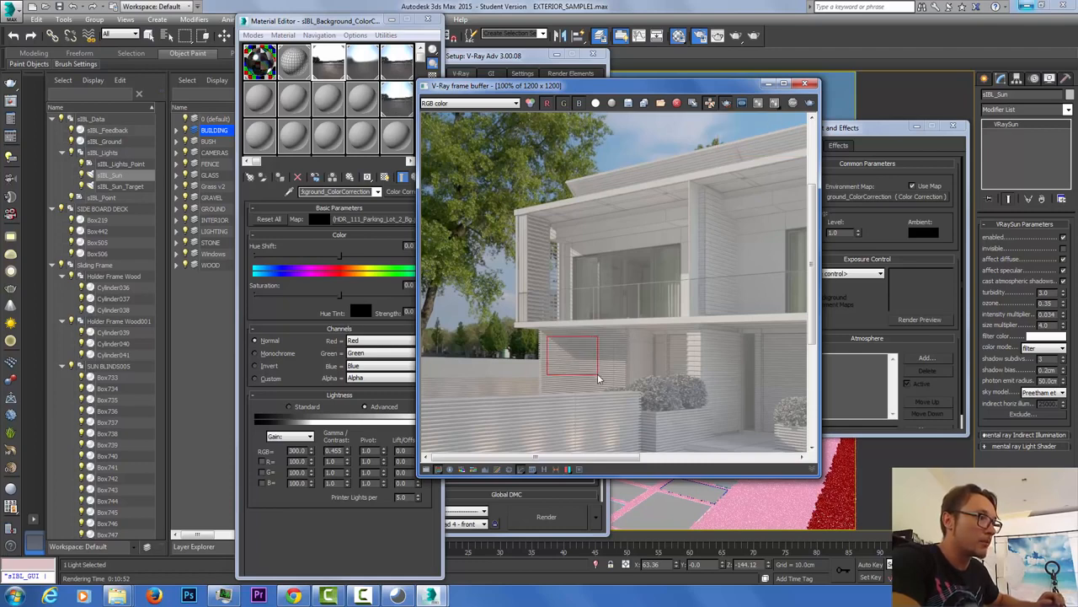
click(757, 38)
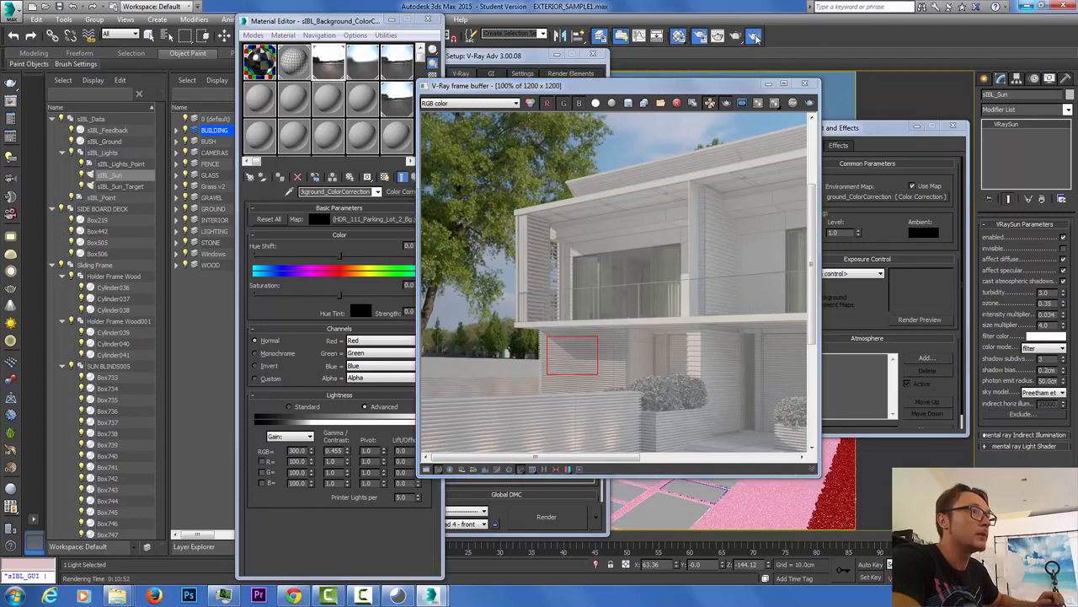
click(517, 311)
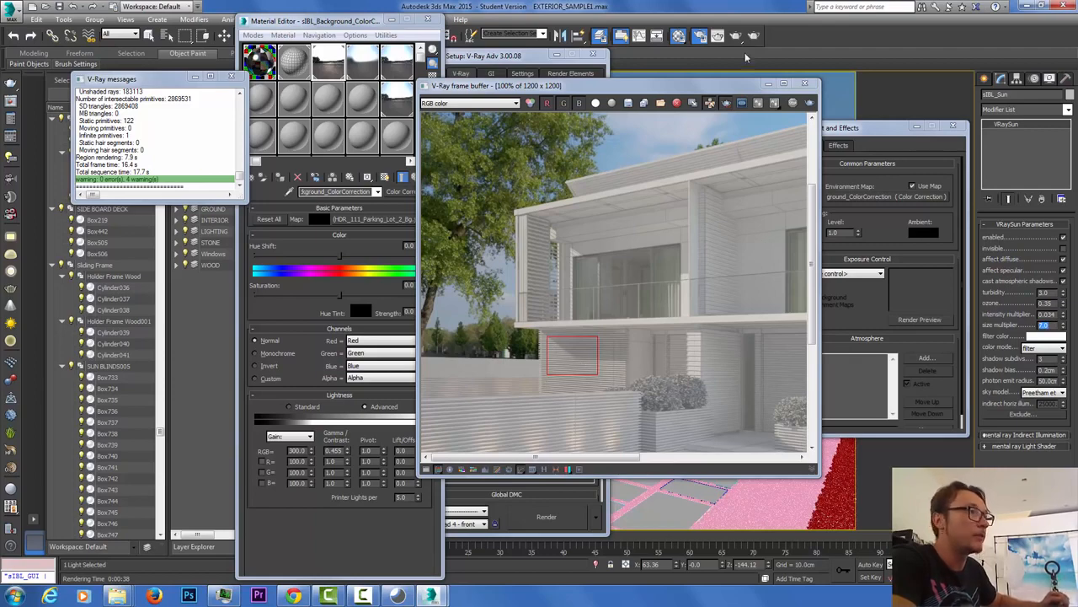
scroll(689, 166, down, 2)
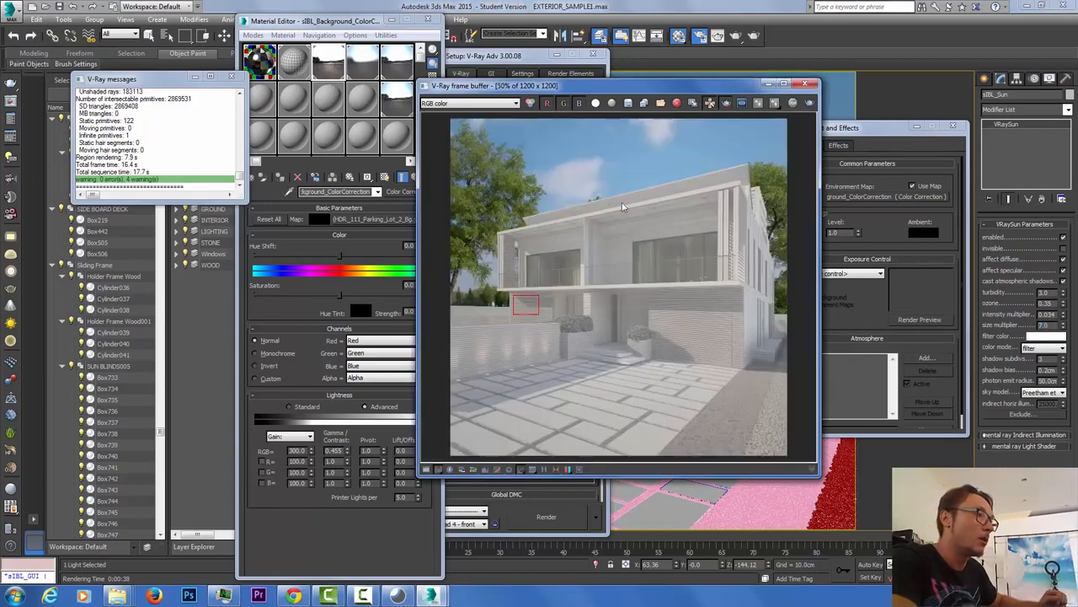
click(726, 102)
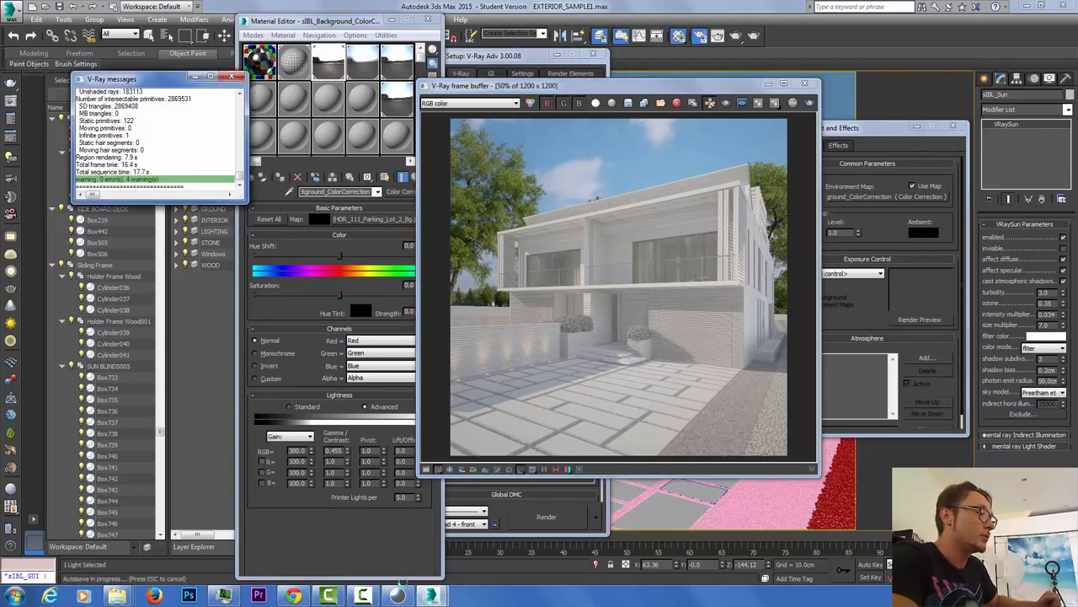
Step: Switch to sIBL-GUI 4 and browse the lighting set thumbnails
click(398, 595)
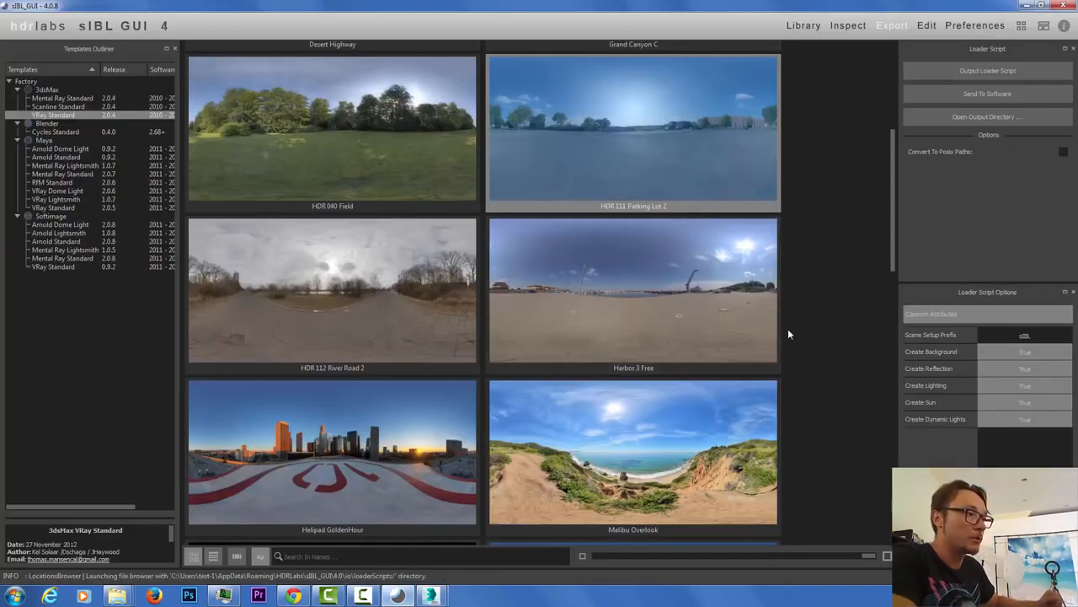
scroll(788, 334, down, 3)
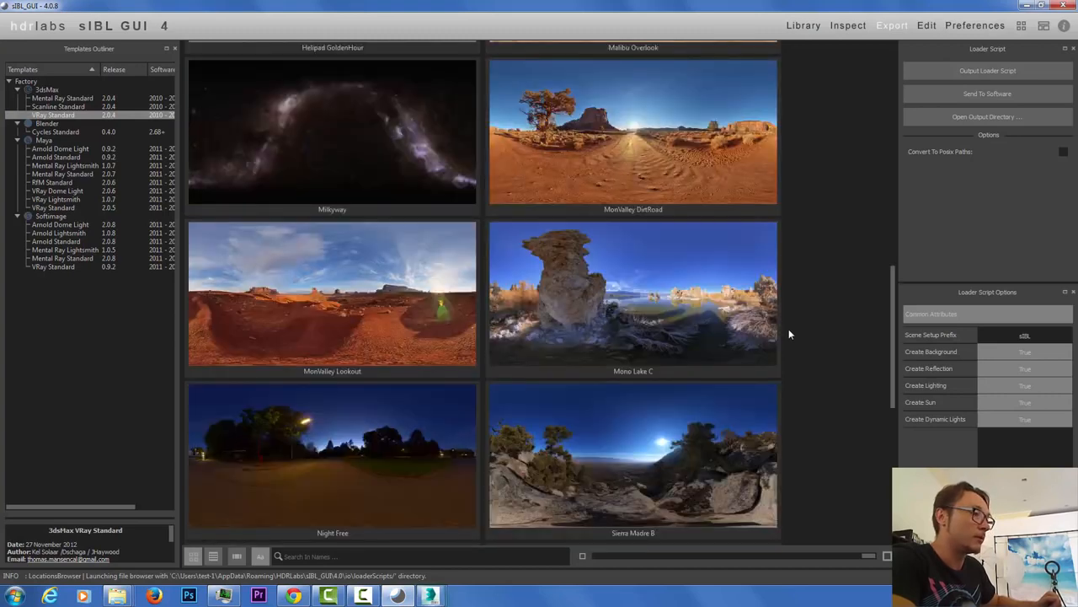
scroll(788, 334, up, 3)
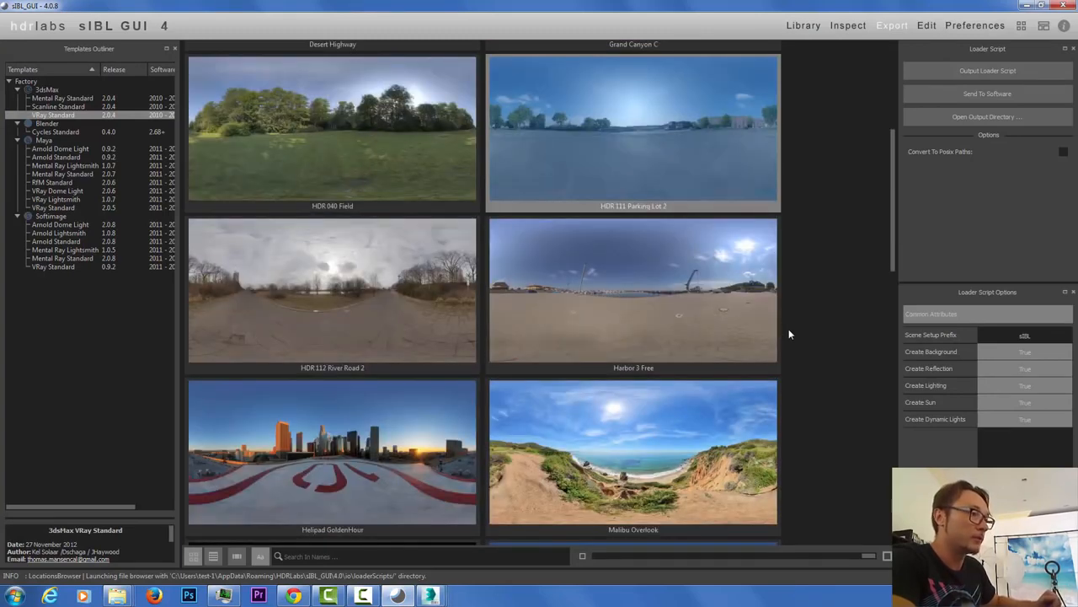
scroll(772, 432, up, 2)
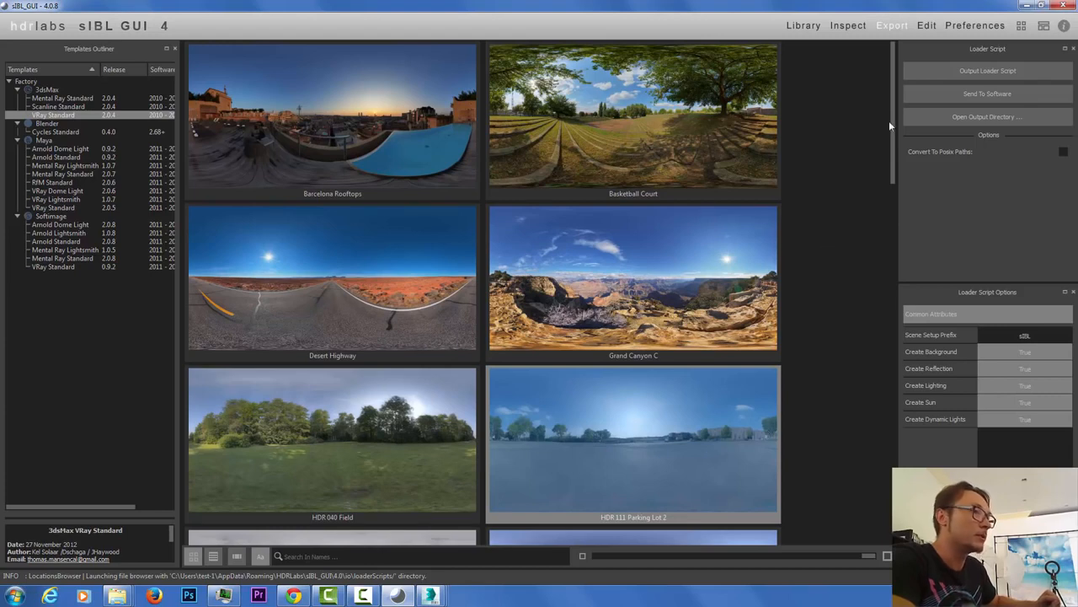
drag(889, 121, 893, 486)
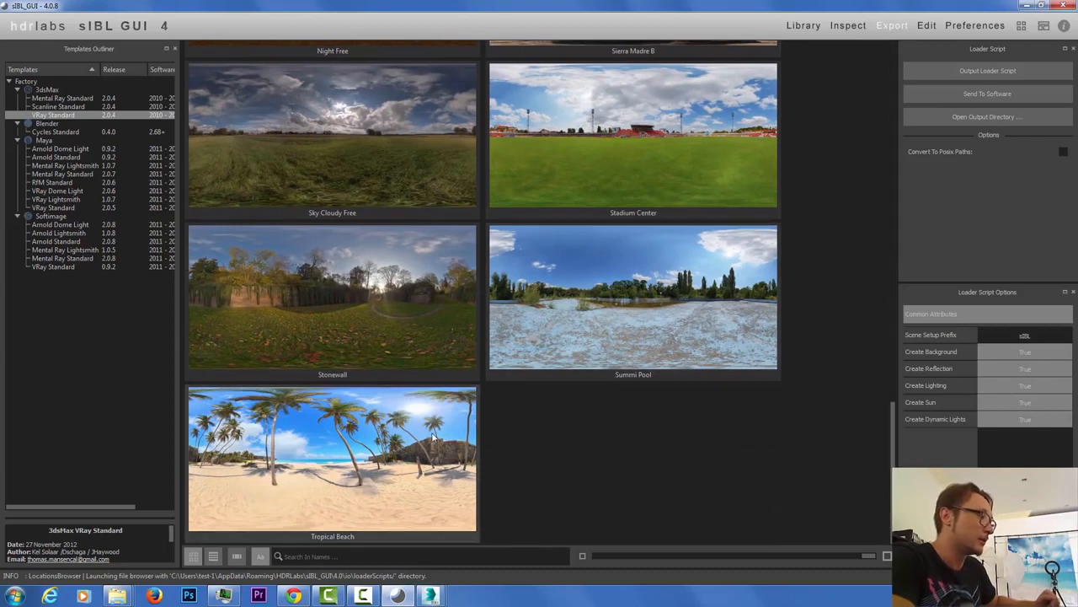
scroll(391, 310, up, 5)
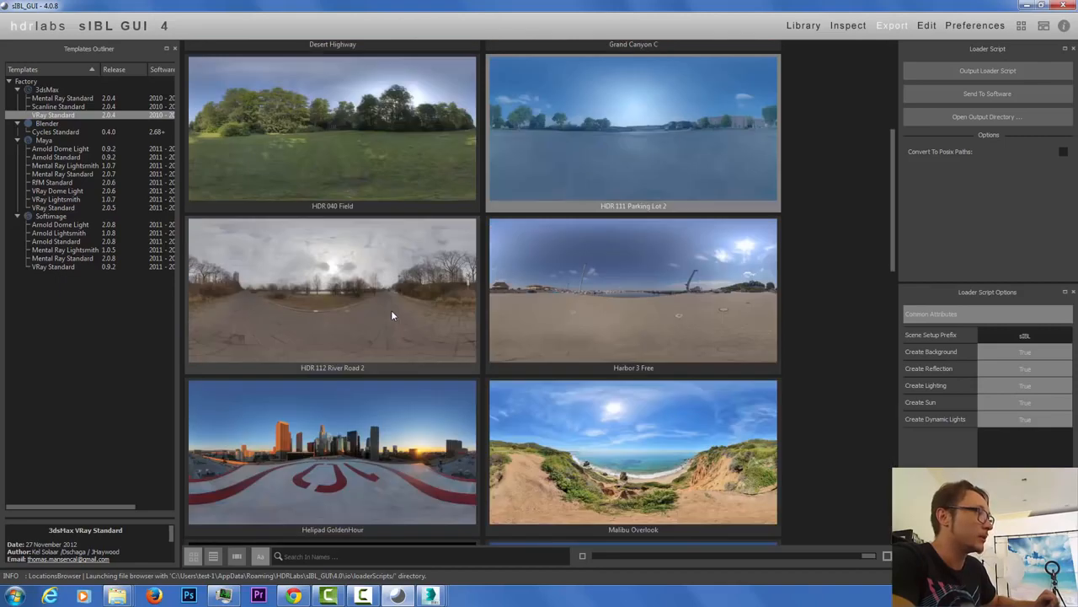
scroll(610, 350, up, 4)
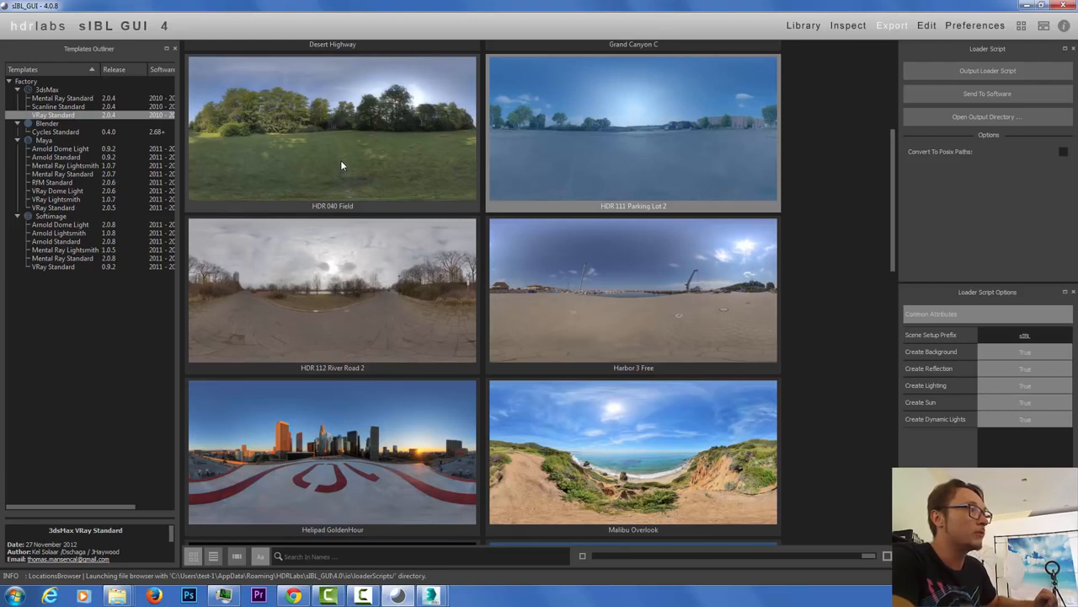
mouse_move(341, 160)
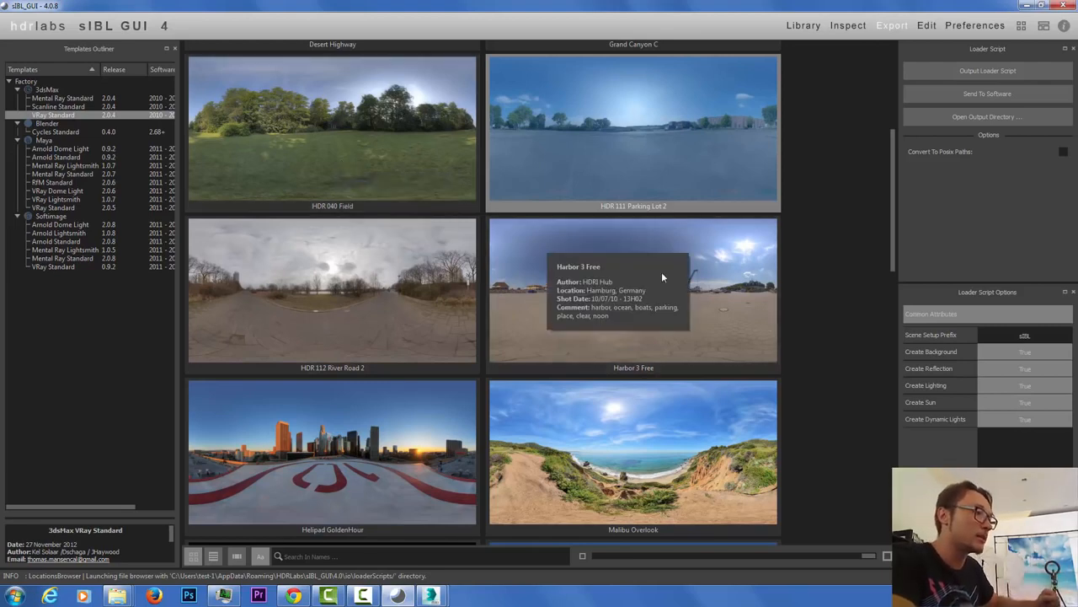
mouse_move(728, 196)
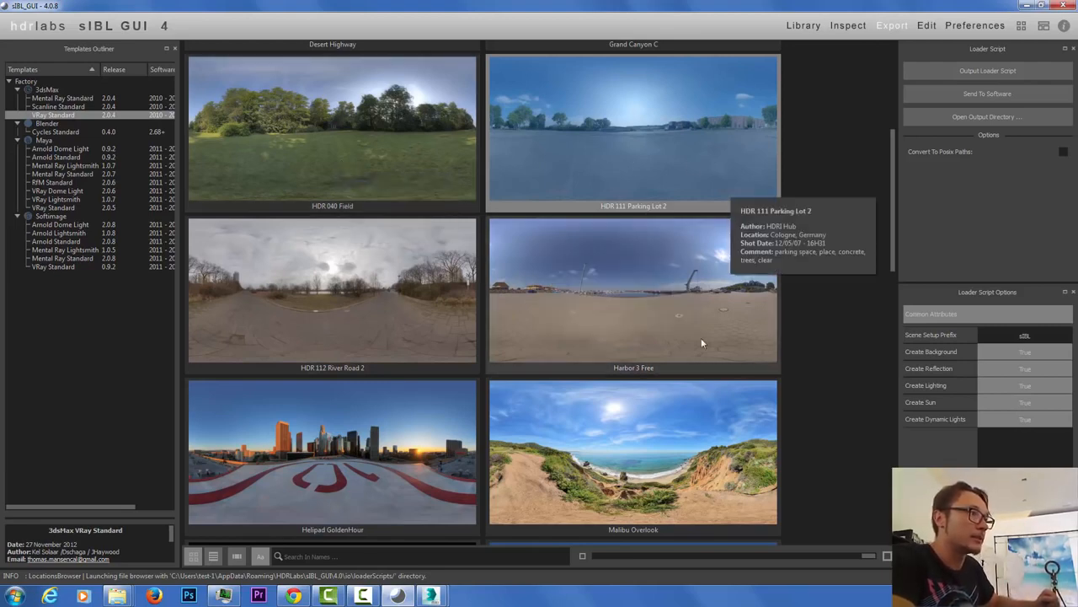
mouse_move(672, 437)
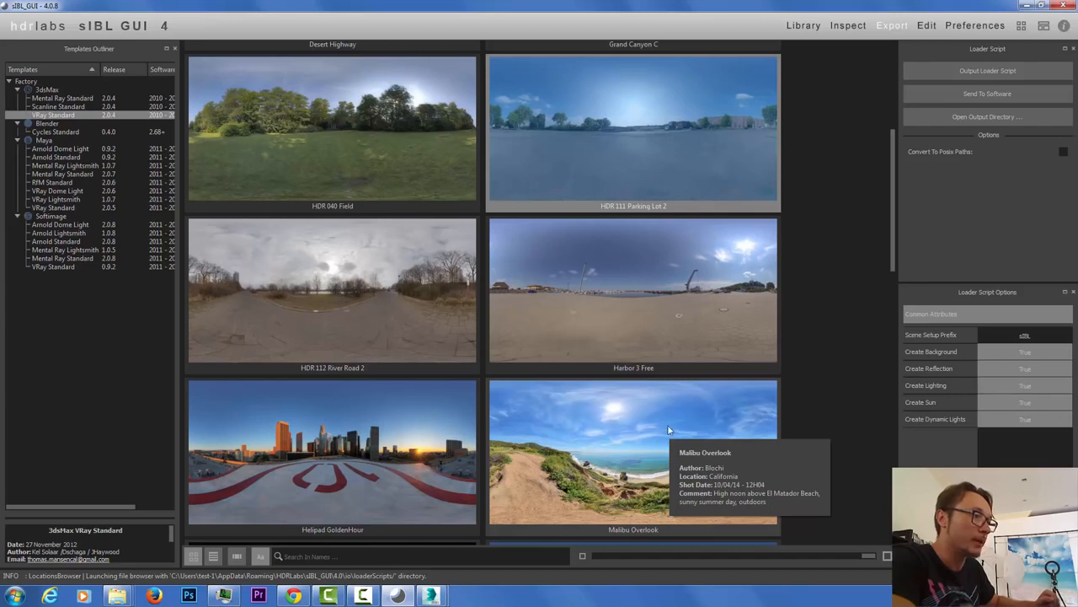
mouse_move(718, 269)
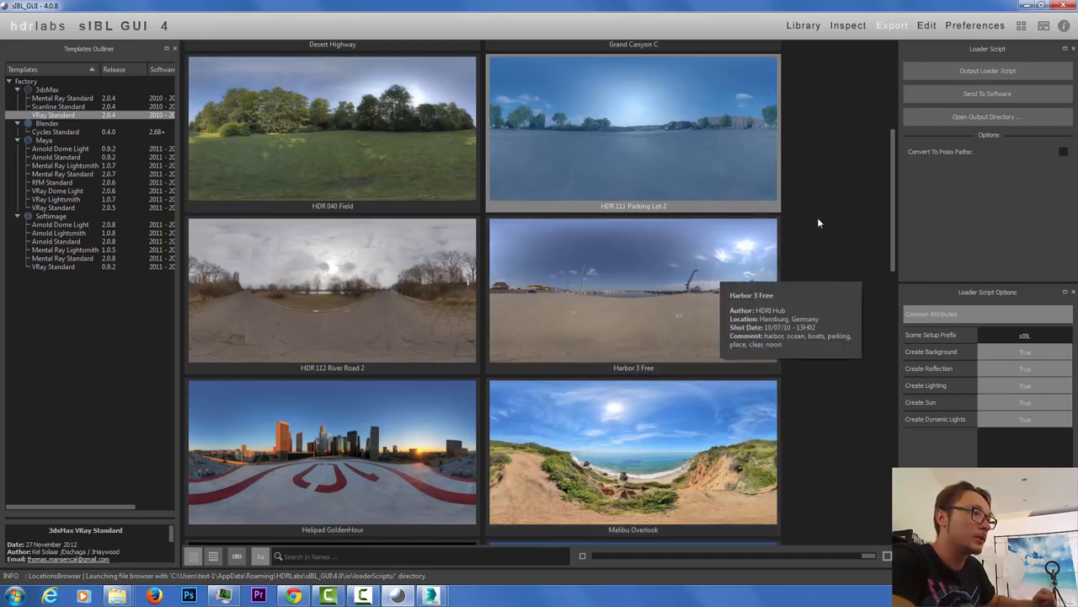
scroll(837, 267, up, 3)
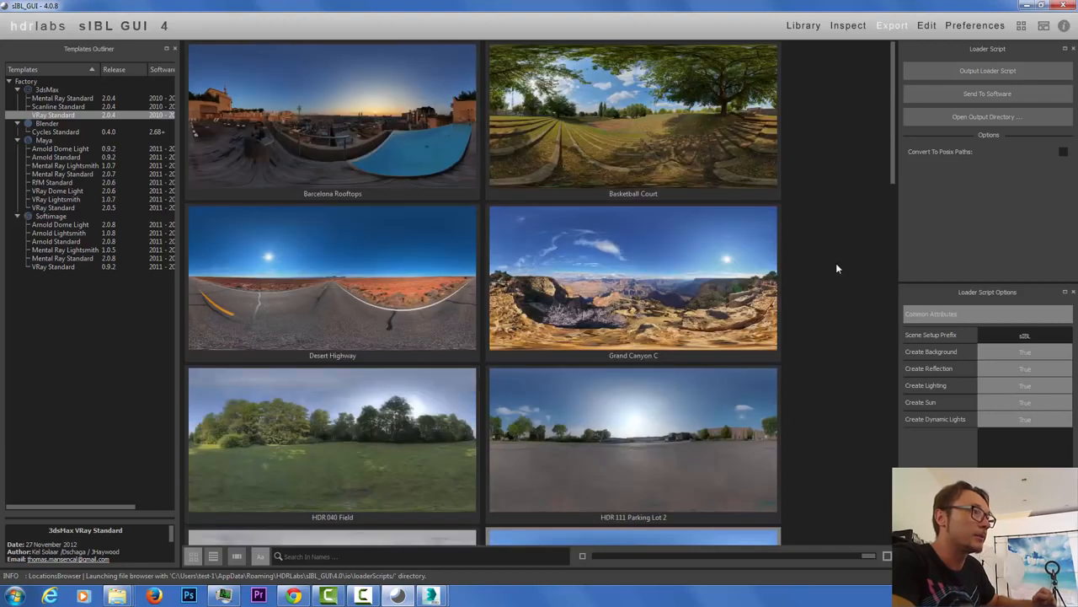
Step: Select and inspect Grand Canyon C, output the 3ds Max loader script, and return to 3ds Max
click(731, 156)
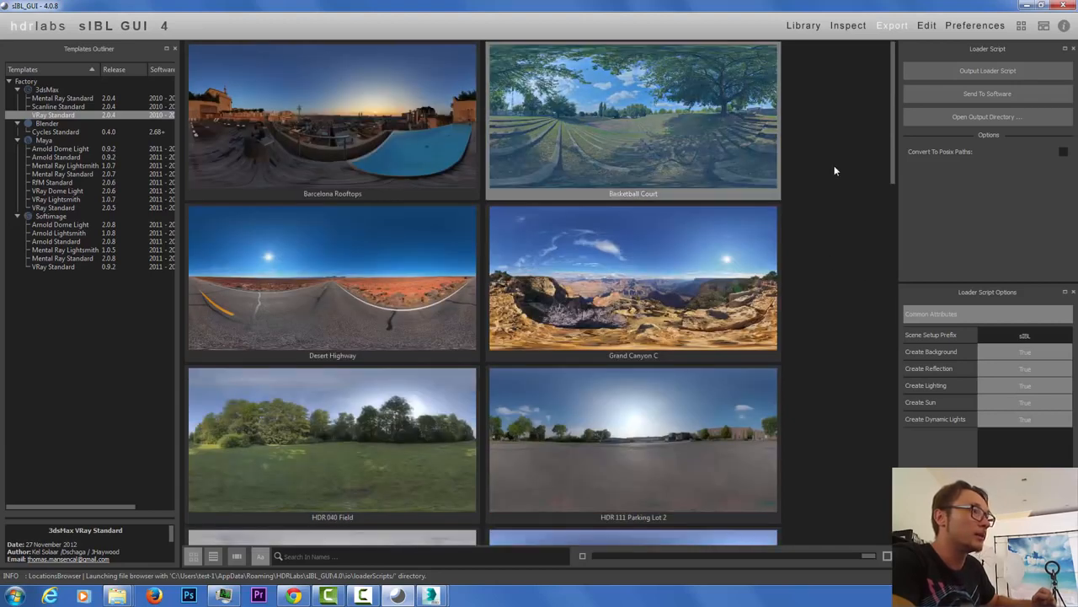
click(692, 265)
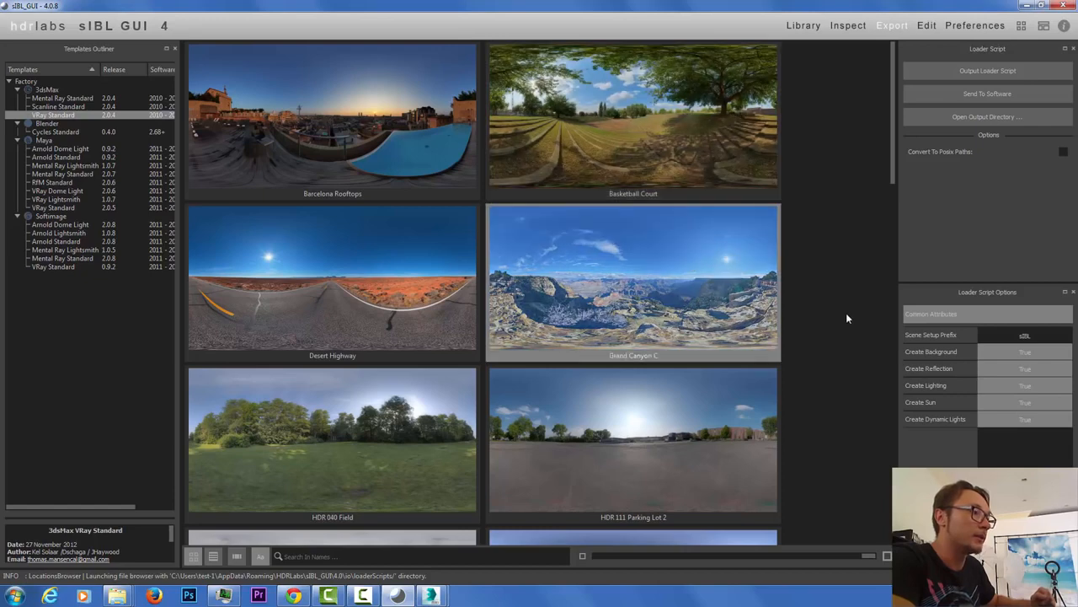
double_click(633, 295)
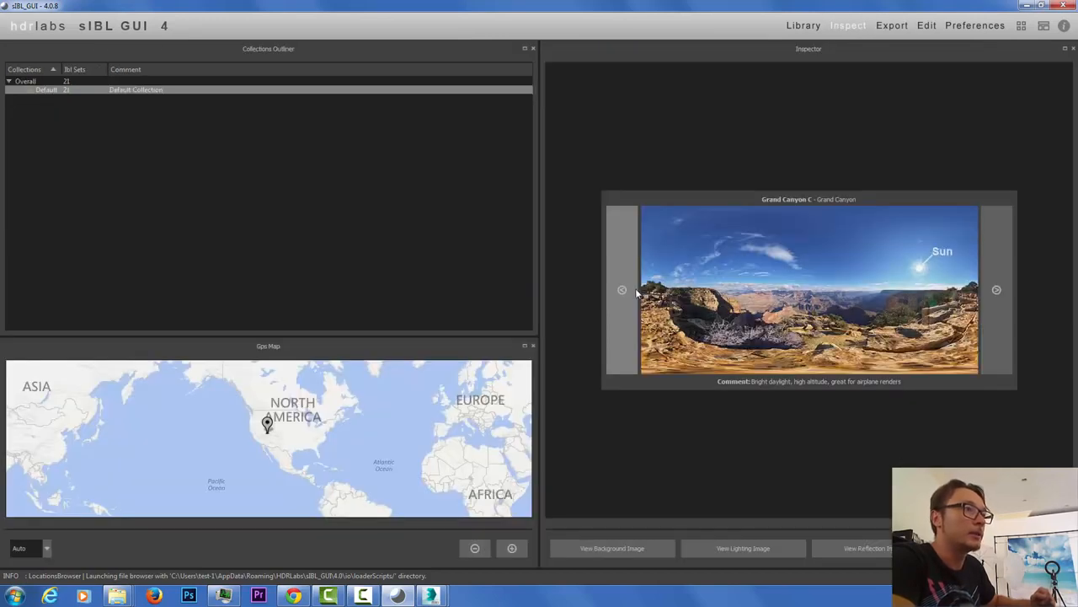
click(892, 27)
click(983, 74)
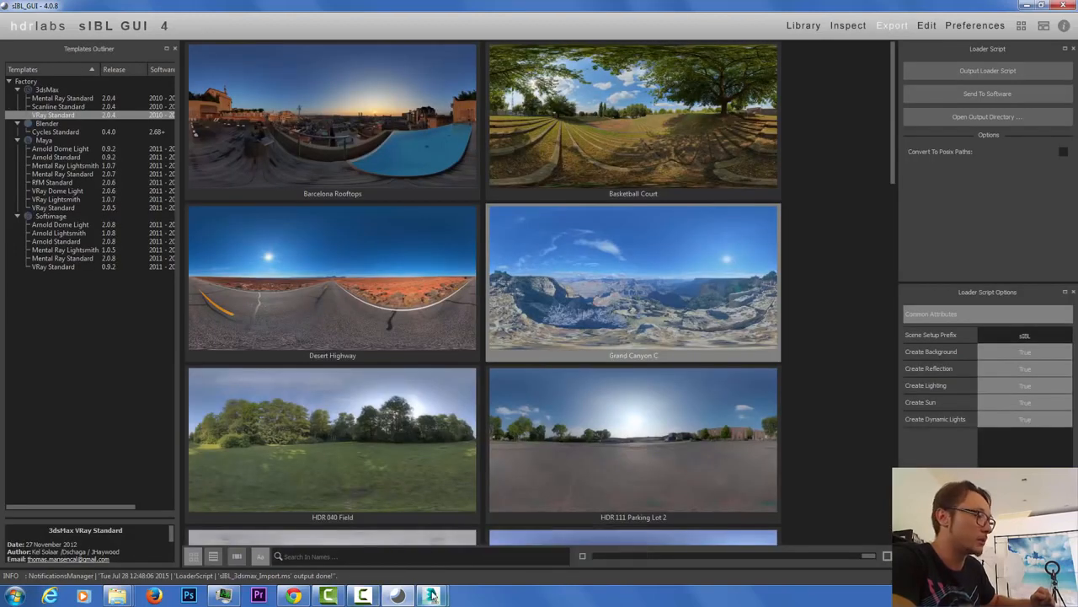
mouse_move(431, 594)
click(488, 527)
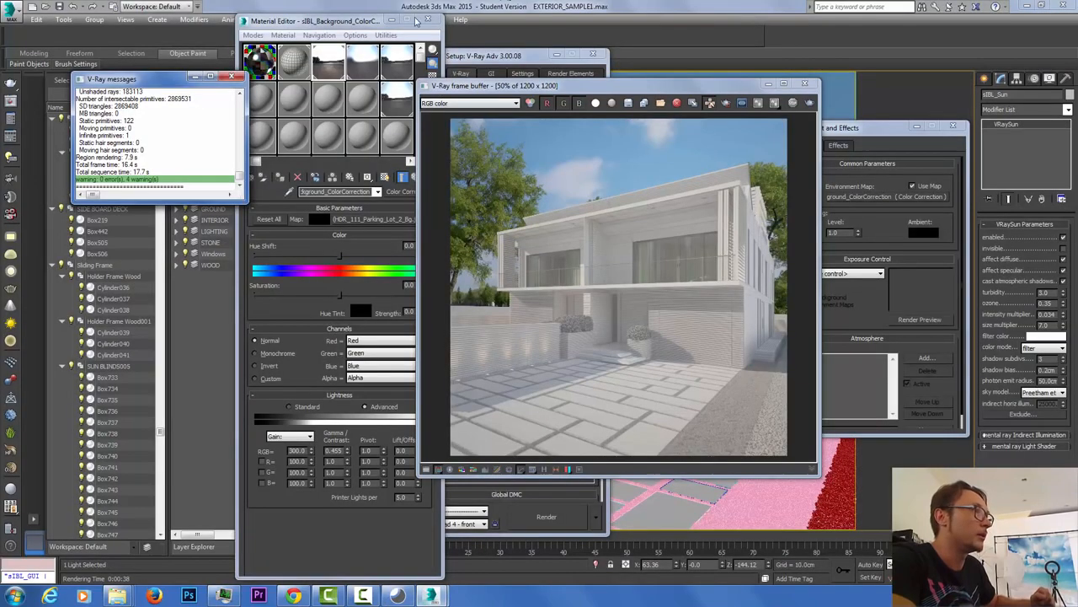
Step: Open MAXScript Run Script and locate the old sIBL_3dsmax_Import script
drag(364, 25, 271, 29)
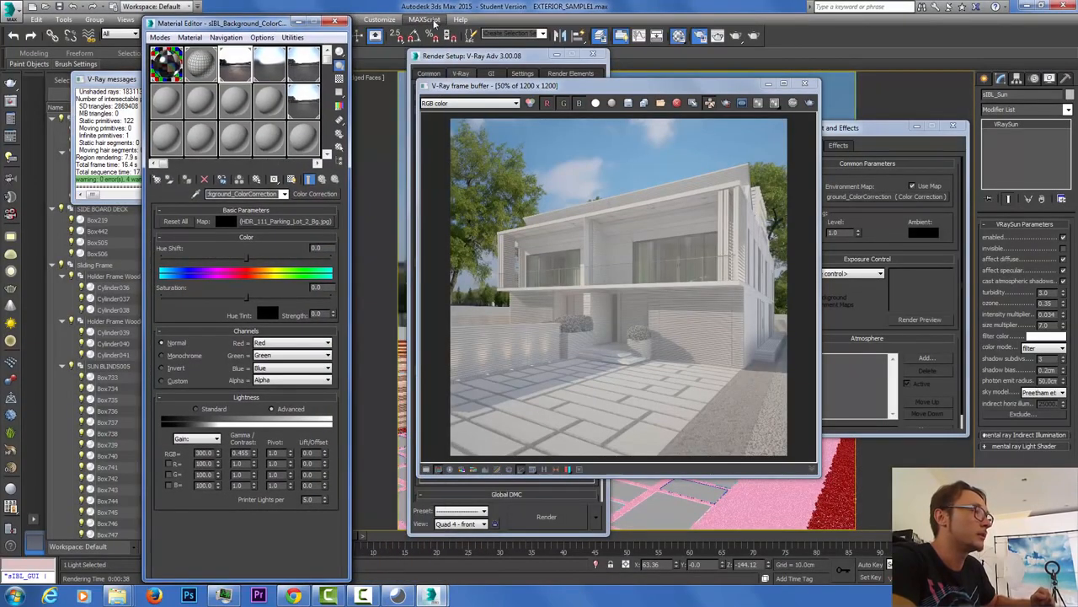
click(425, 19)
click(436, 57)
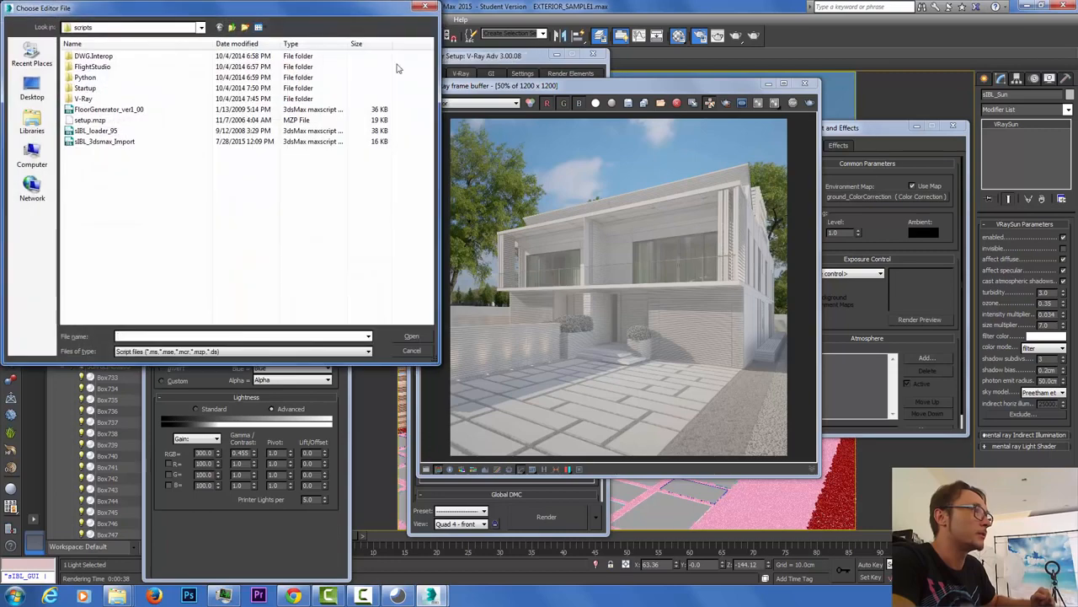
click(108, 144)
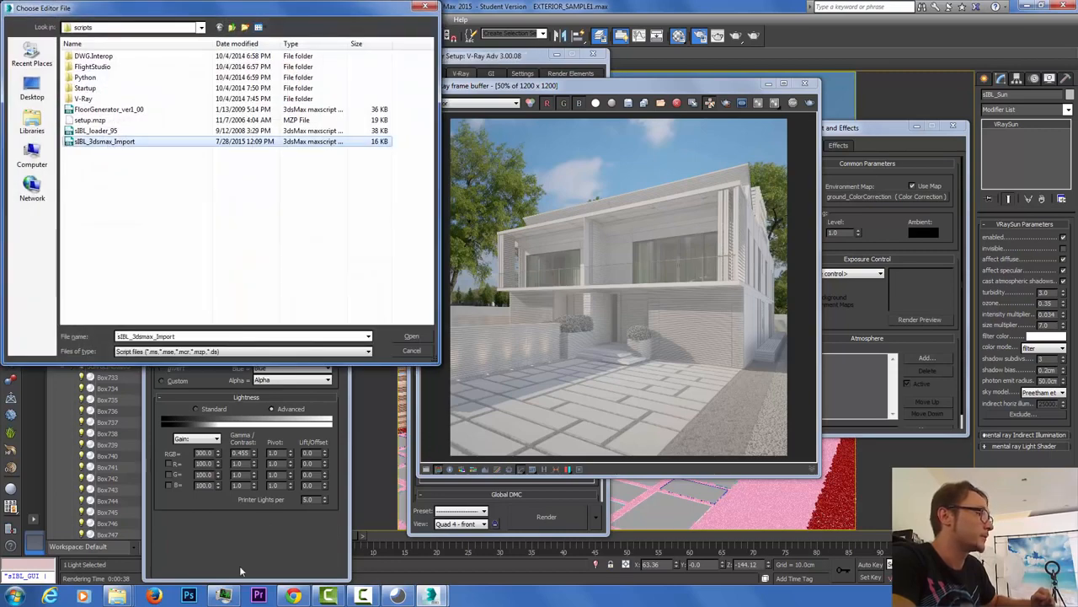
Step: Replace the old script with the new sIBL_3dsmax_Import.ms from loaderScripts and run it
click(118, 596)
click(285, 533)
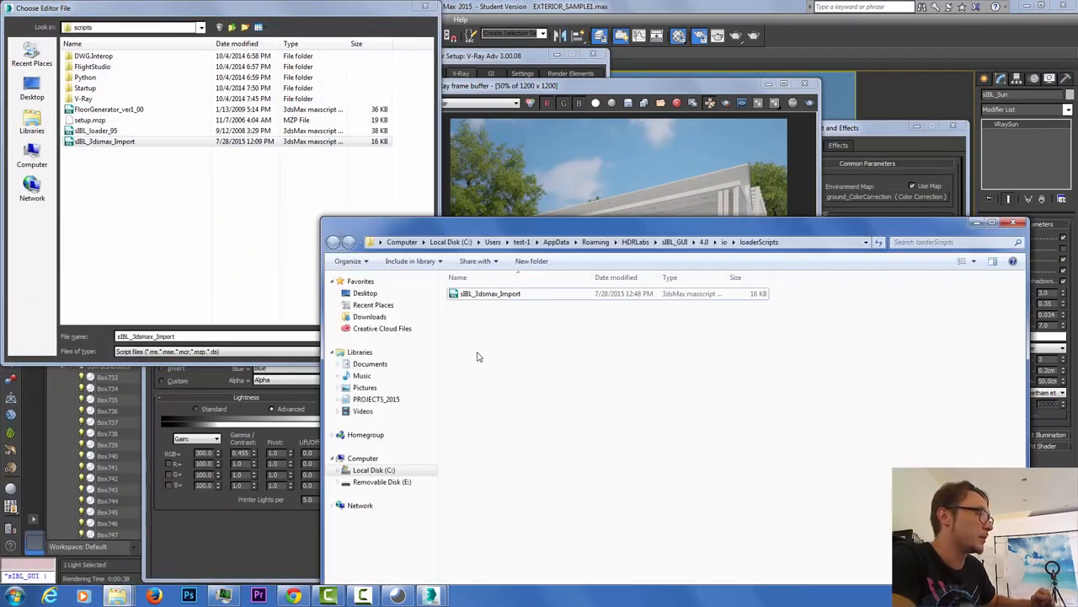
drag(482, 297, 120, 166)
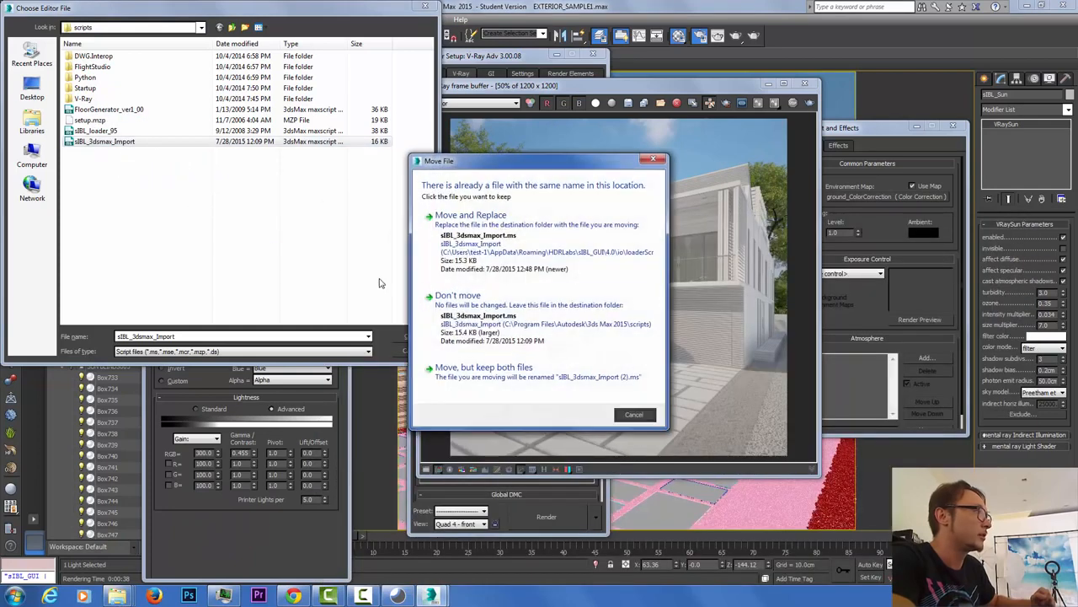
click(472, 214)
click(537, 343)
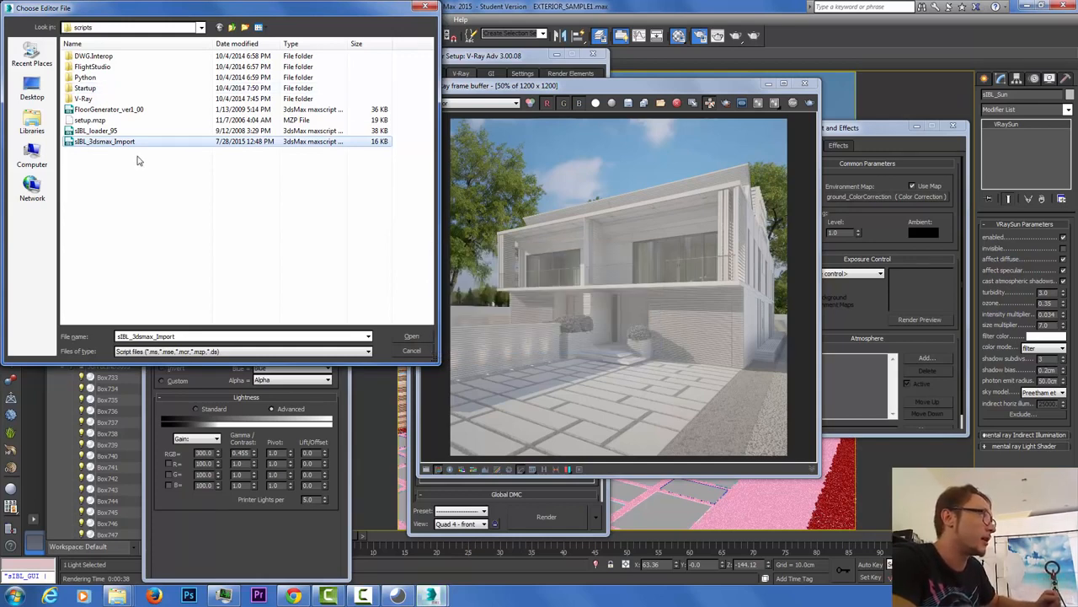
click(411, 338)
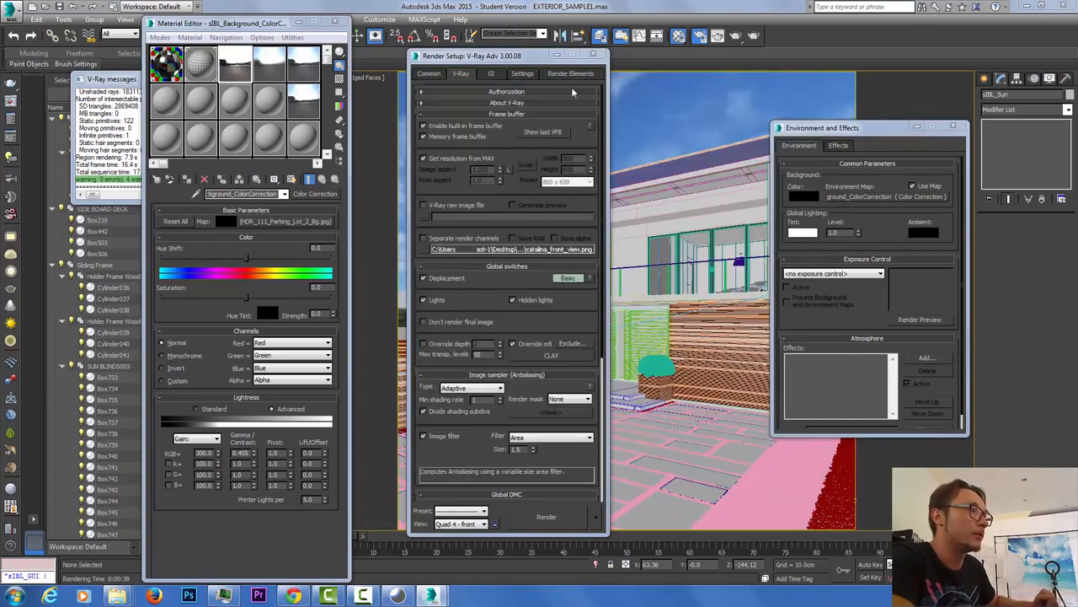
Step: Close Render Setup, Environment and Effects, the frame buffer copy and the Material Editor
drag(598, 86, 177, 74)
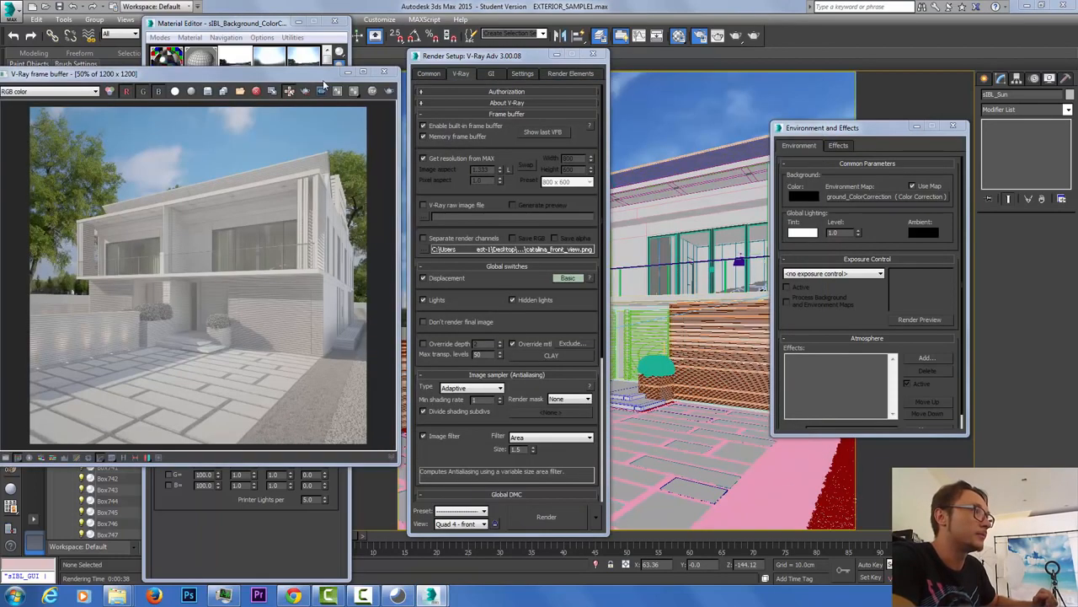
click(594, 55)
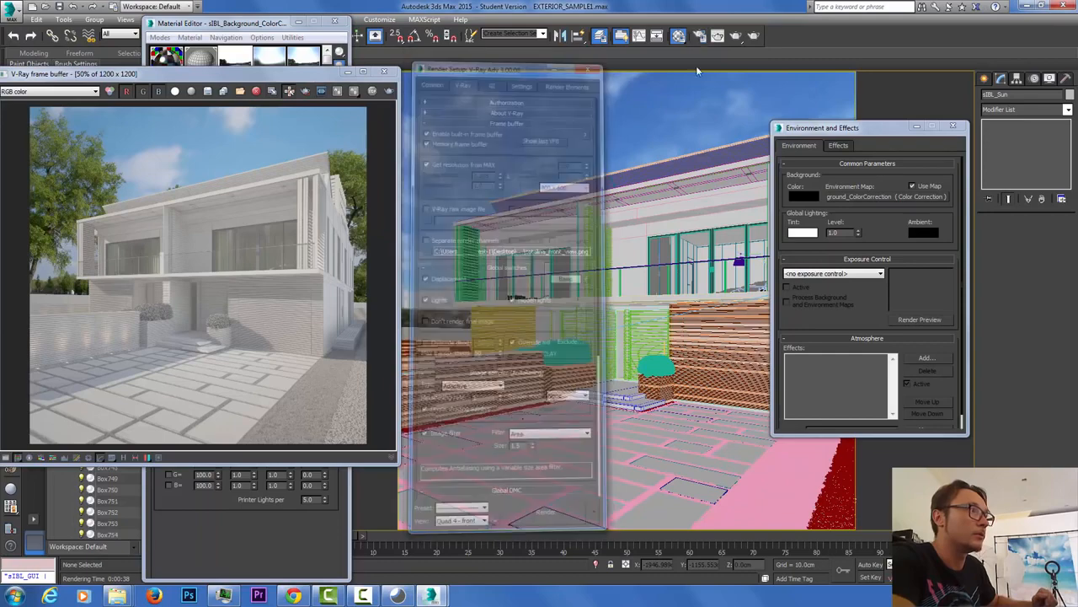
click(952, 127)
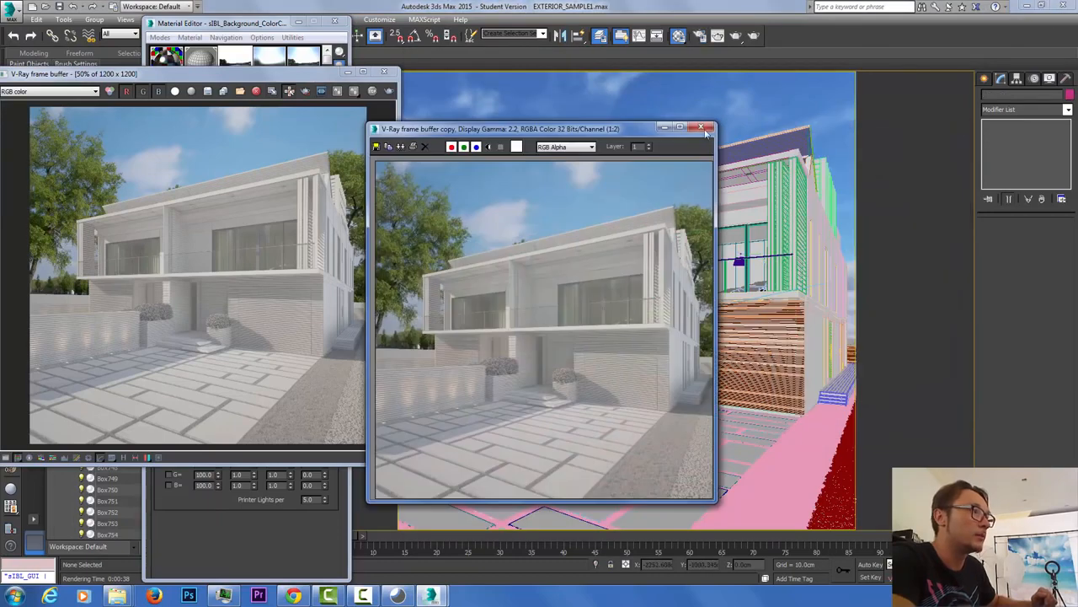
click(703, 128)
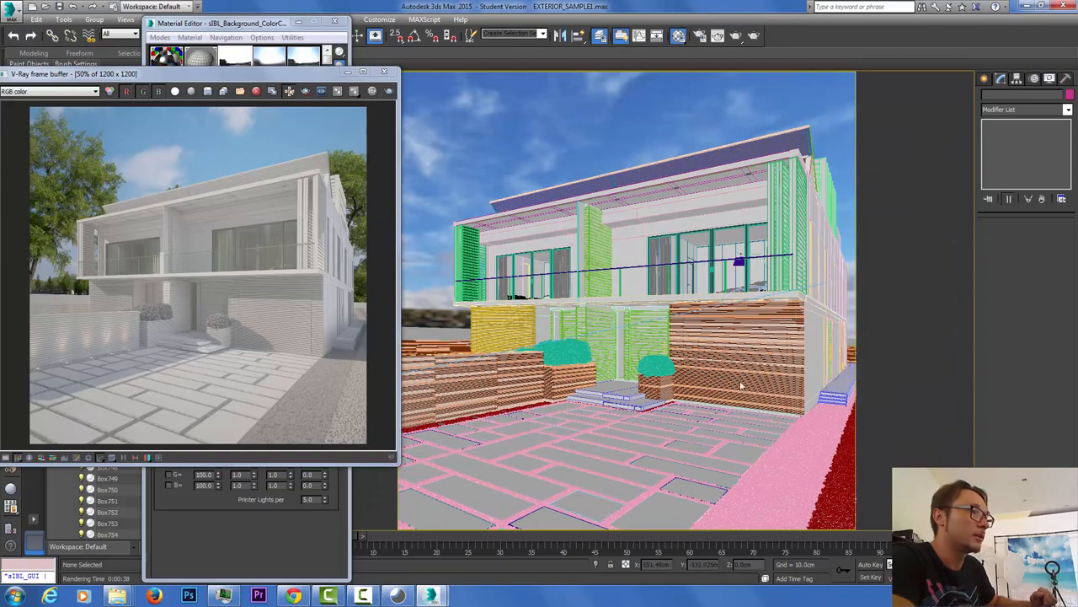
drag(294, 79, 385, 76)
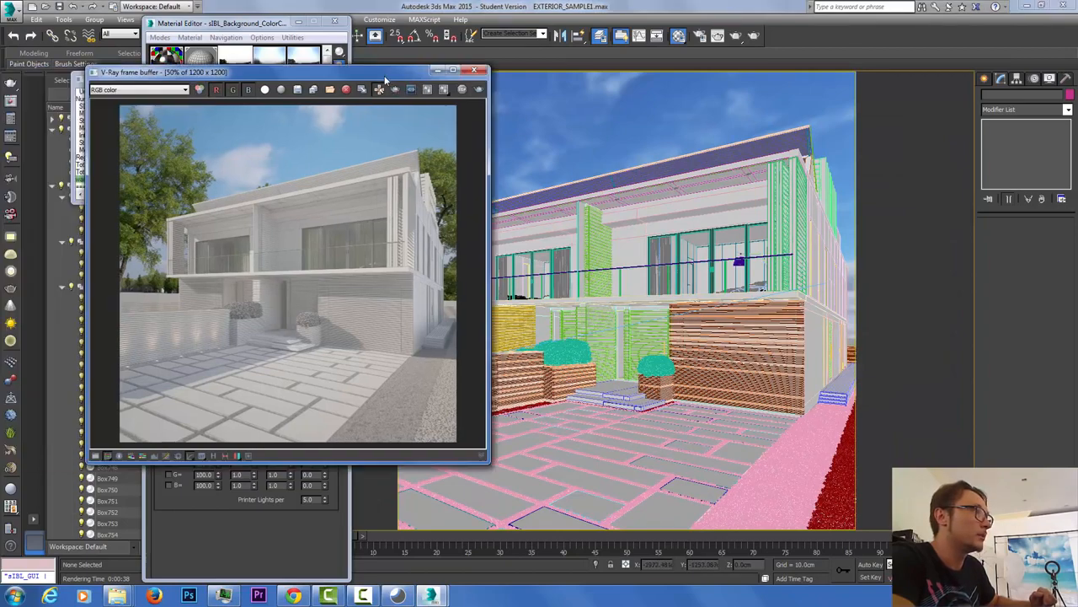
click(335, 20)
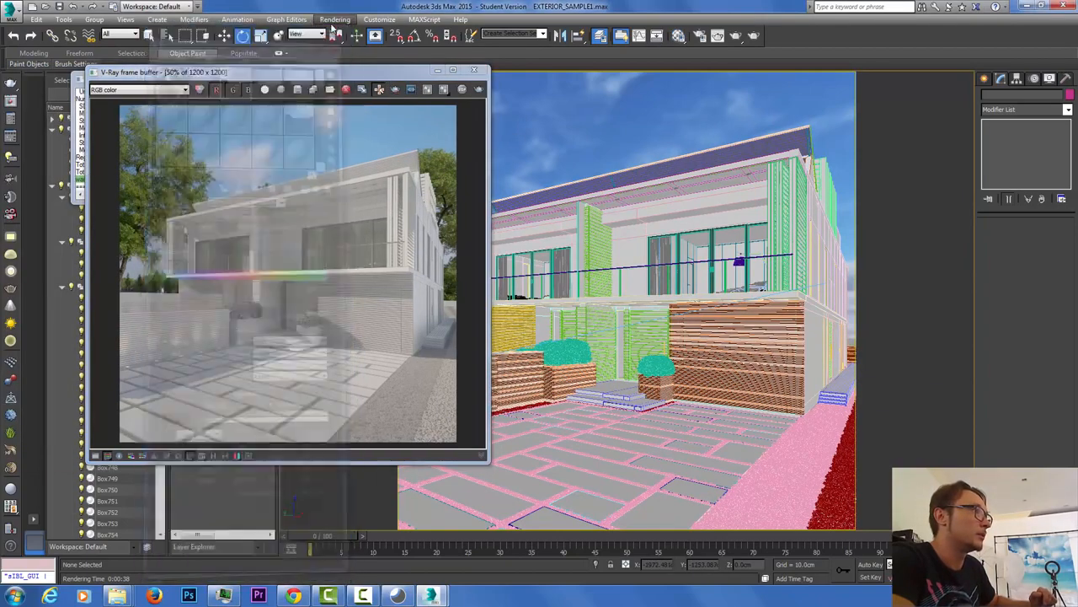
Step: Close the V-Ray windows and rotate the sIBL_Data environment to 33.9 around Z
click(437, 71)
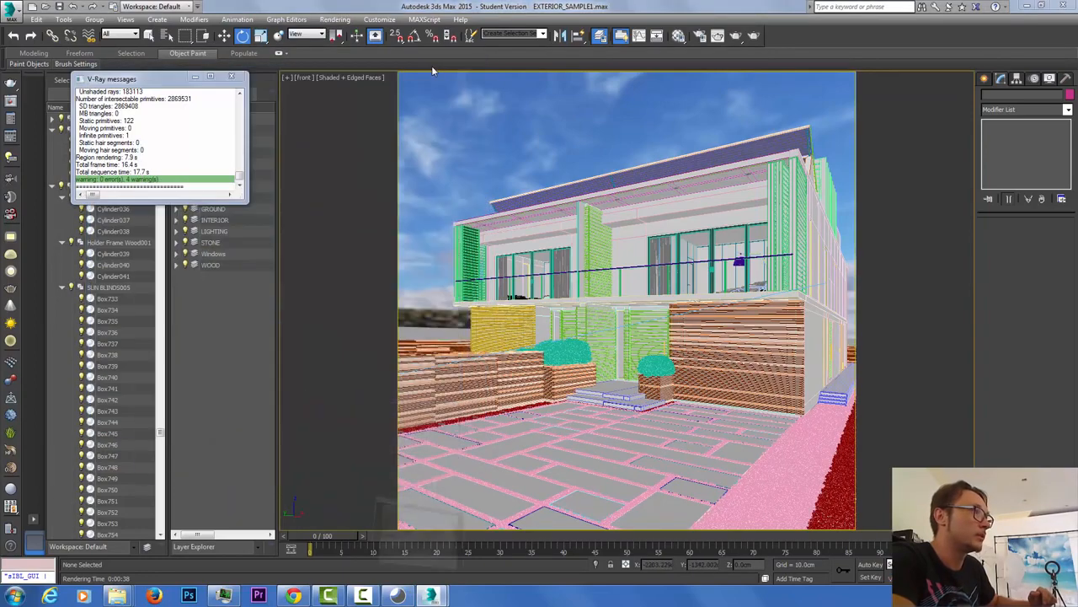
click(243, 76)
click(107, 123)
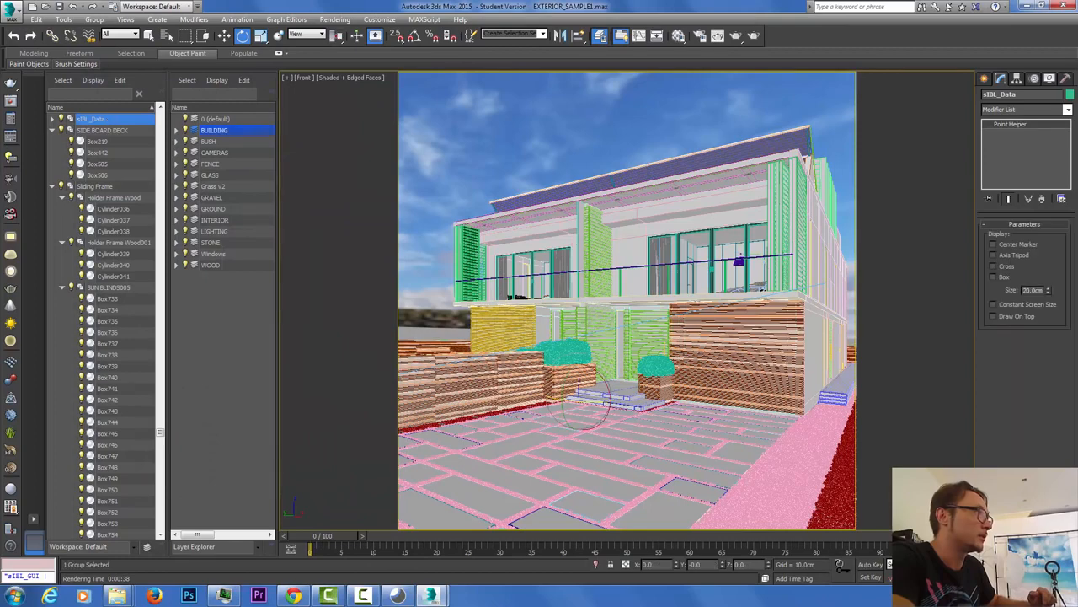
drag(769, 564, 779, 78)
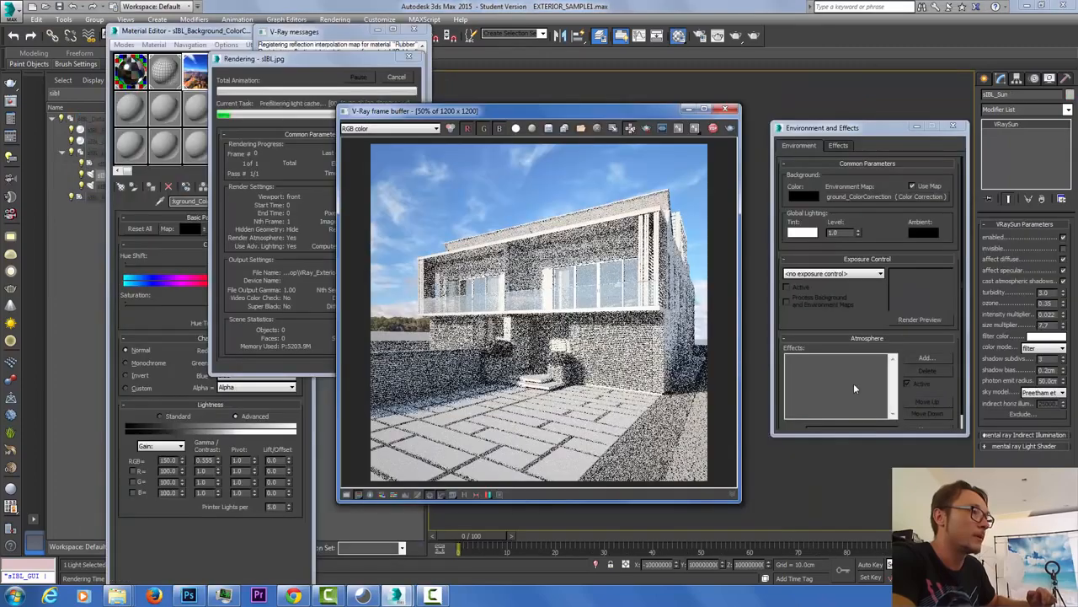
Step: Open sIBL.jpg from the VRay_Exterior_Training folder as a Photoshop document
click(190, 596)
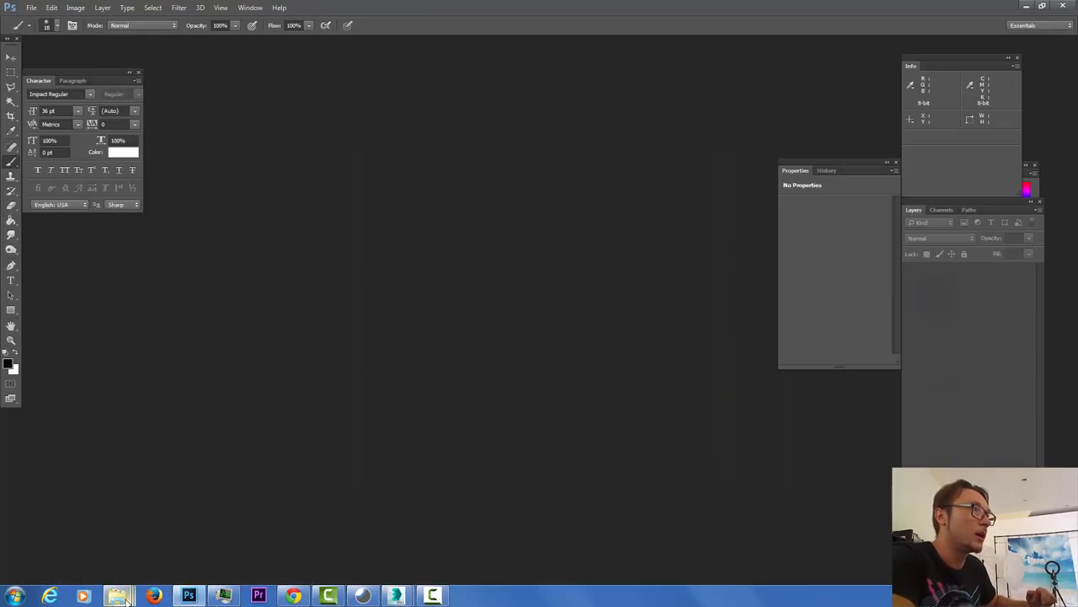
click(124, 600)
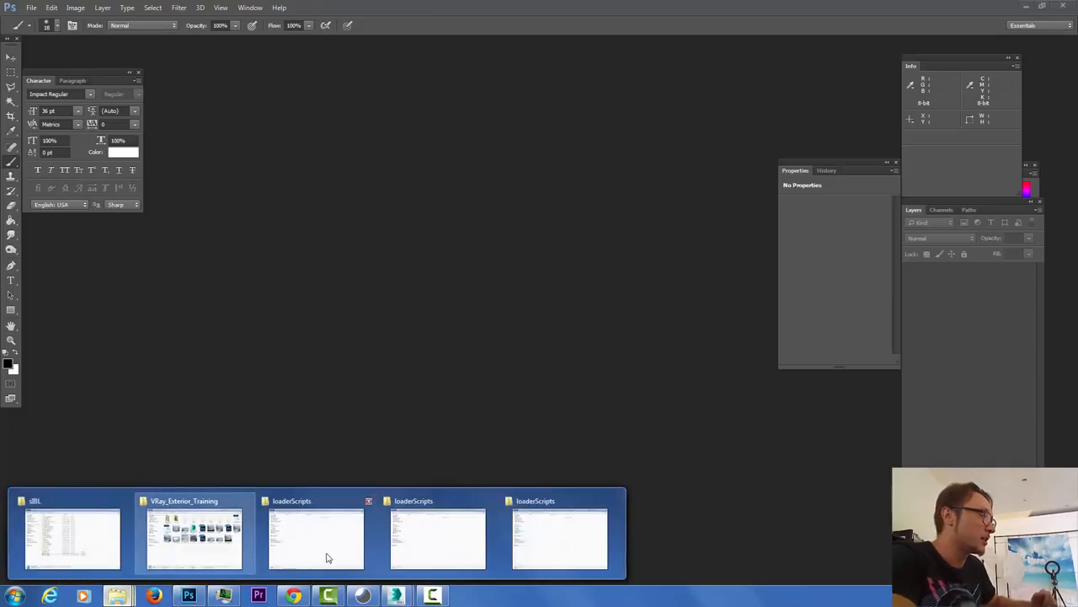
click(202, 539)
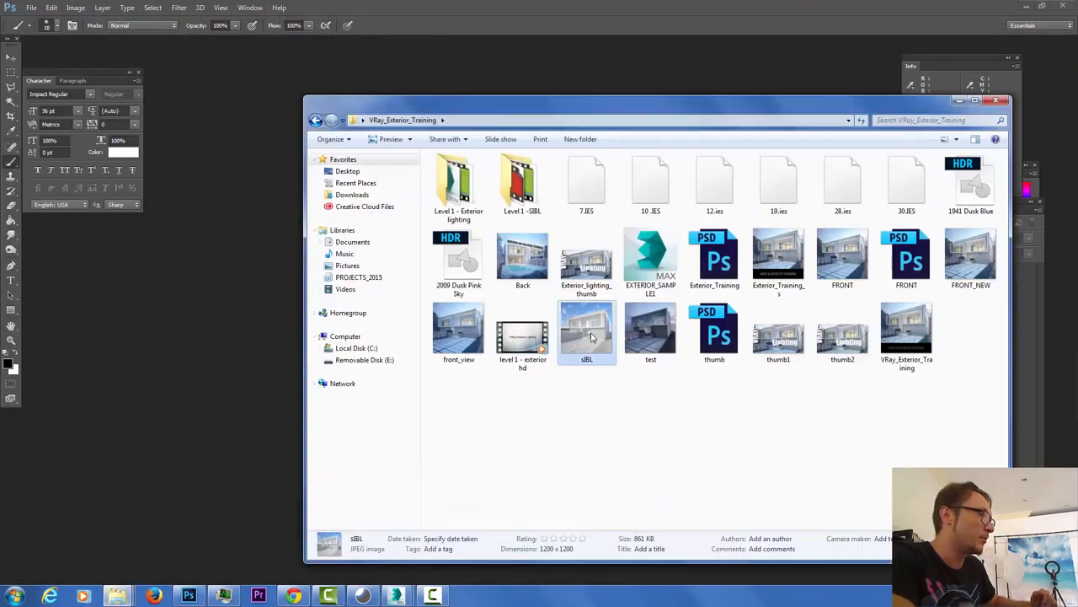
drag(594, 354, 249, 192)
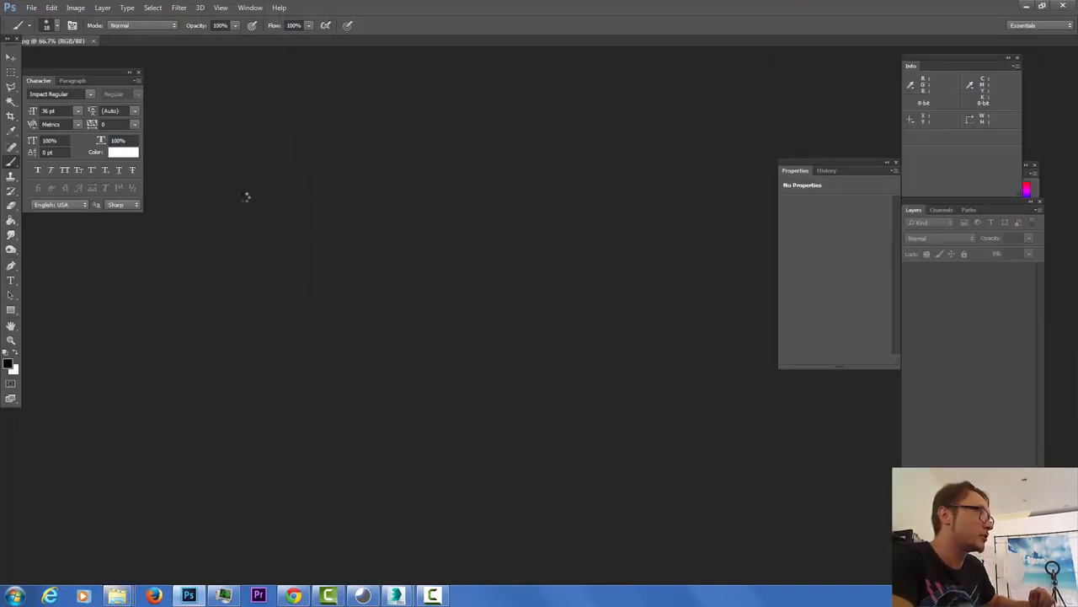
Step: Add a Curves adjustment layer with an S-curve darkening shadows and brightening highlights
click(974, 520)
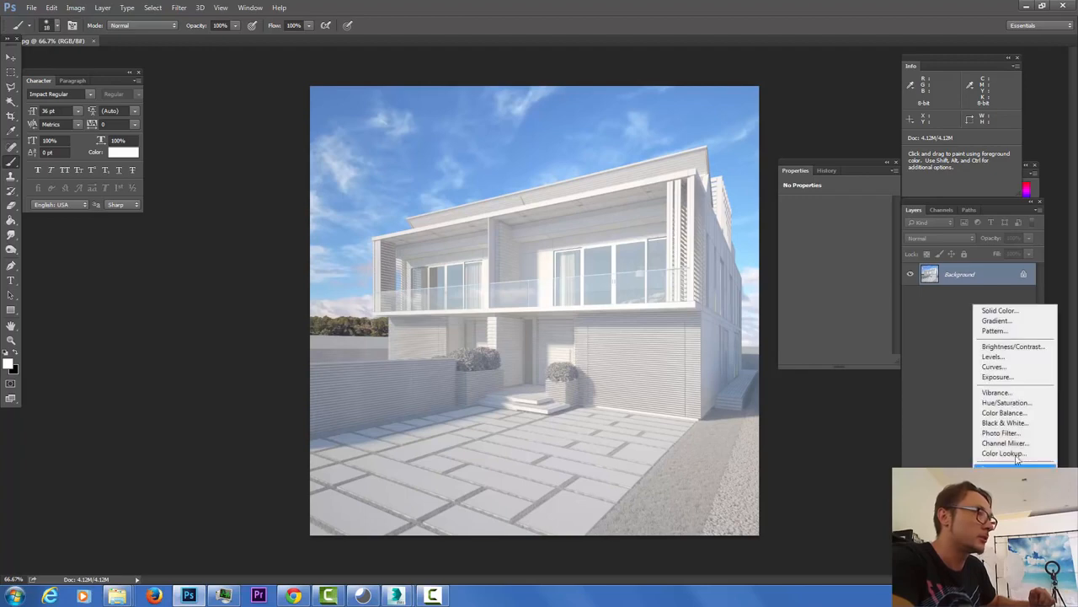
click(1019, 367)
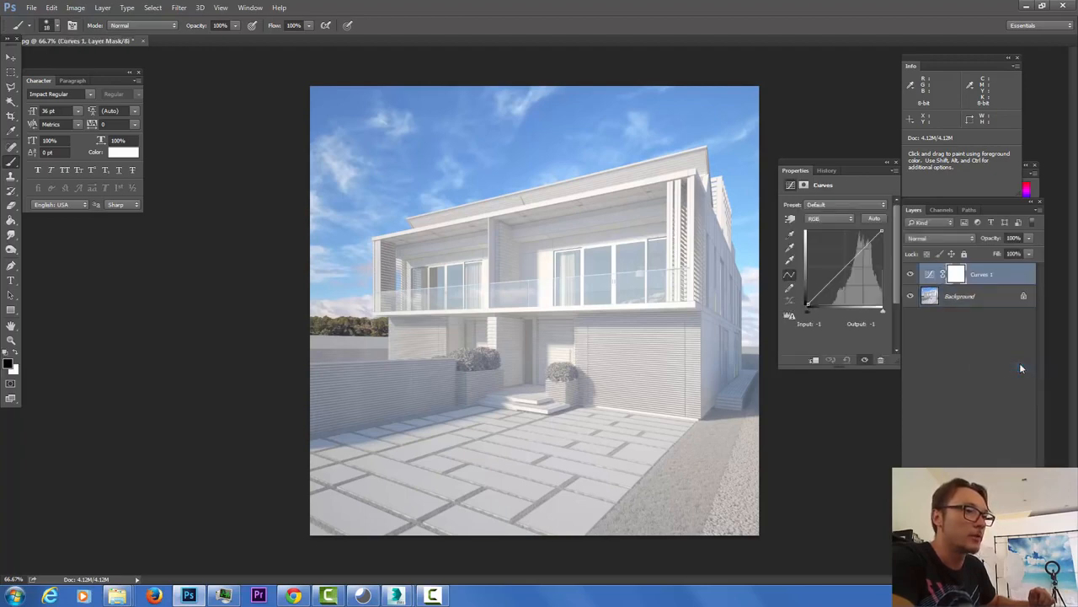
drag(825, 286, 828, 288)
click(861, 254)
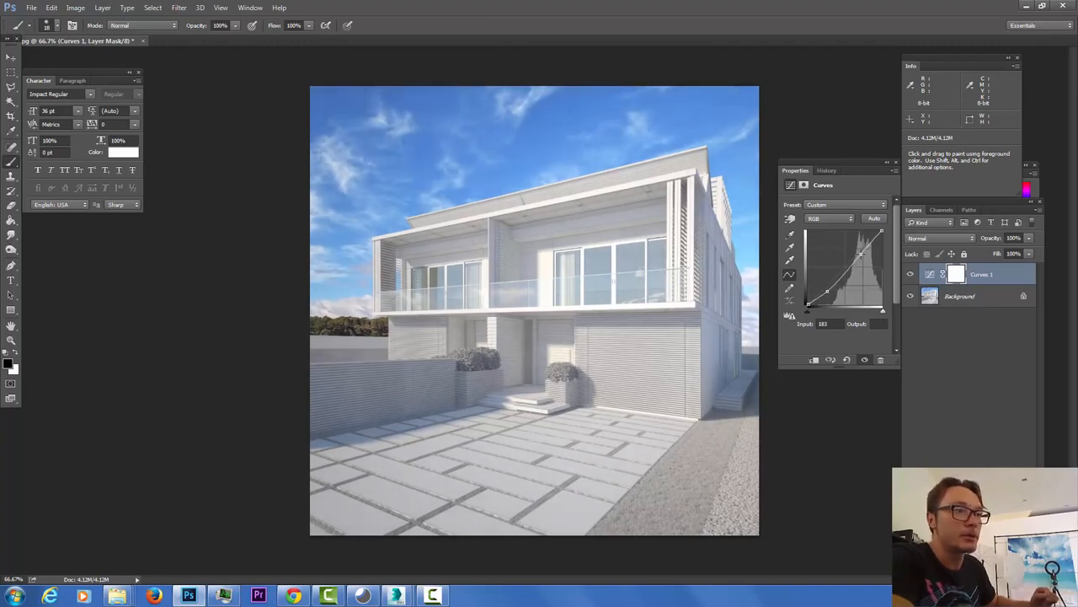
drag(861, 253, 859, 251)
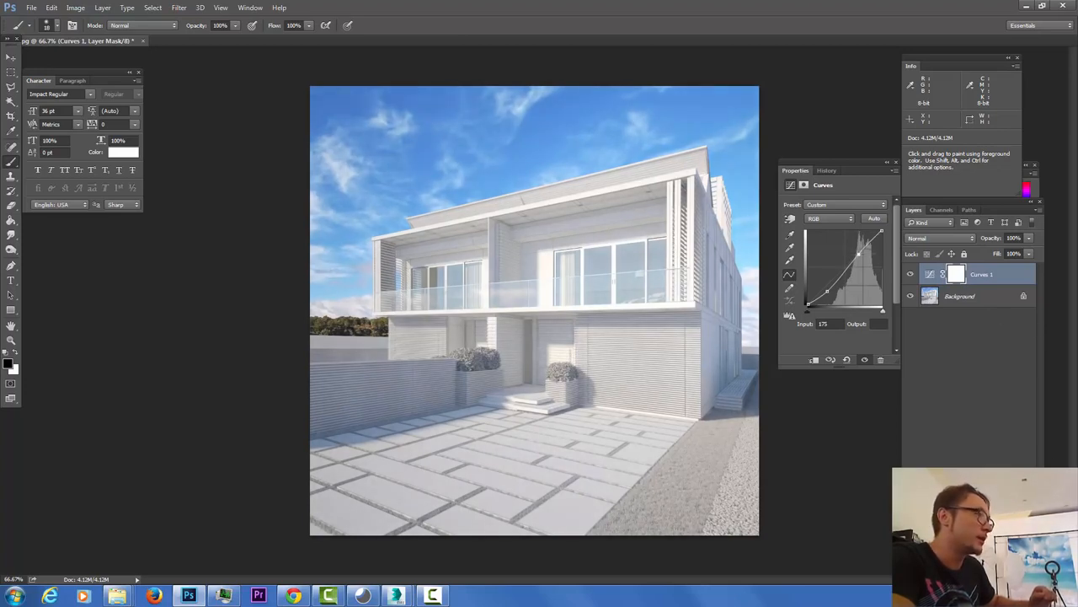
Step: Add a Levels adjustment layer with the black input raised to 26
click(950, 482)
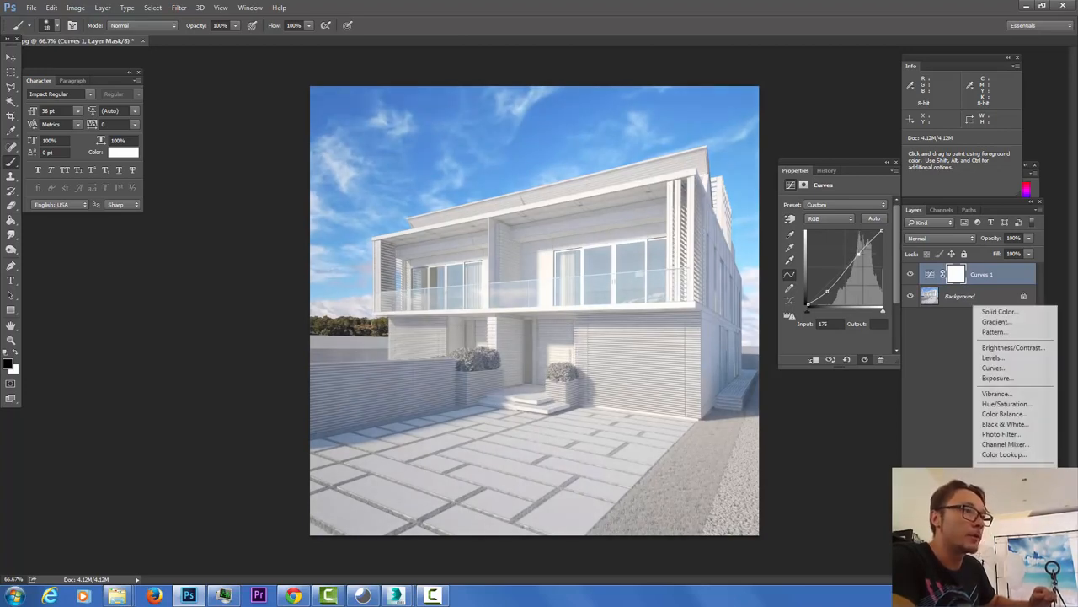
click(1003, 359)
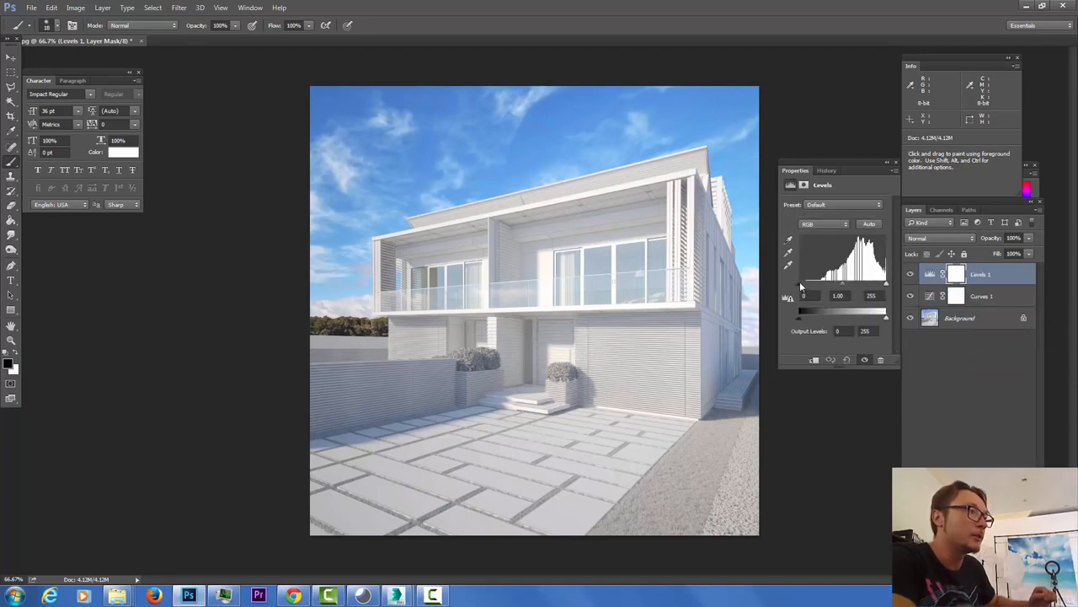
drag(799, 284, 805, 284)
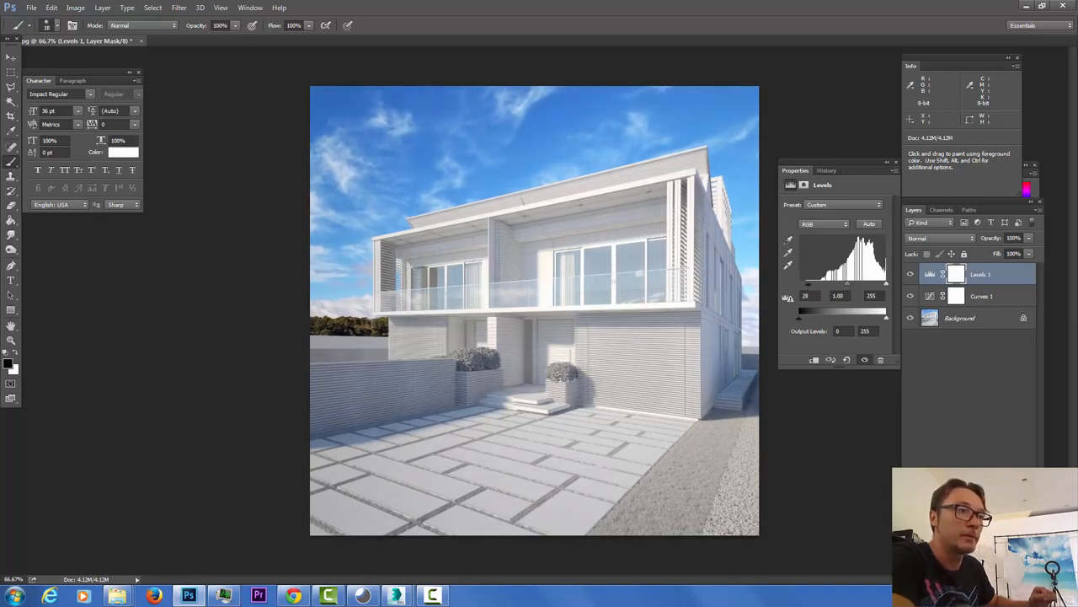
click(979, 460)
Step: Add a Color Balance layer with midtones set to +6, 0, -8
click(1002, 414)
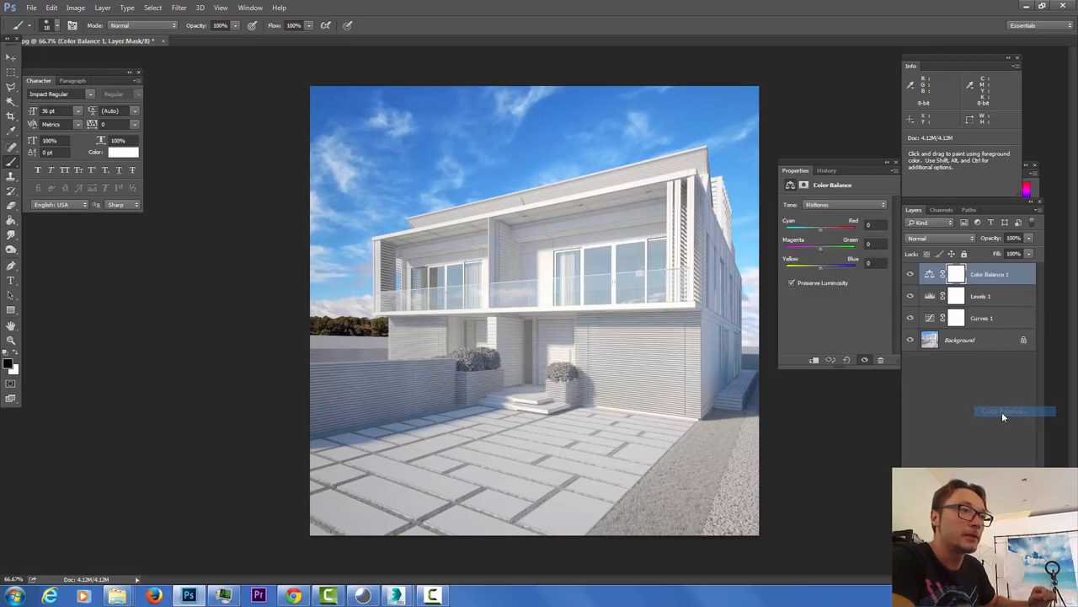
drag(820, 265, 819, 266)
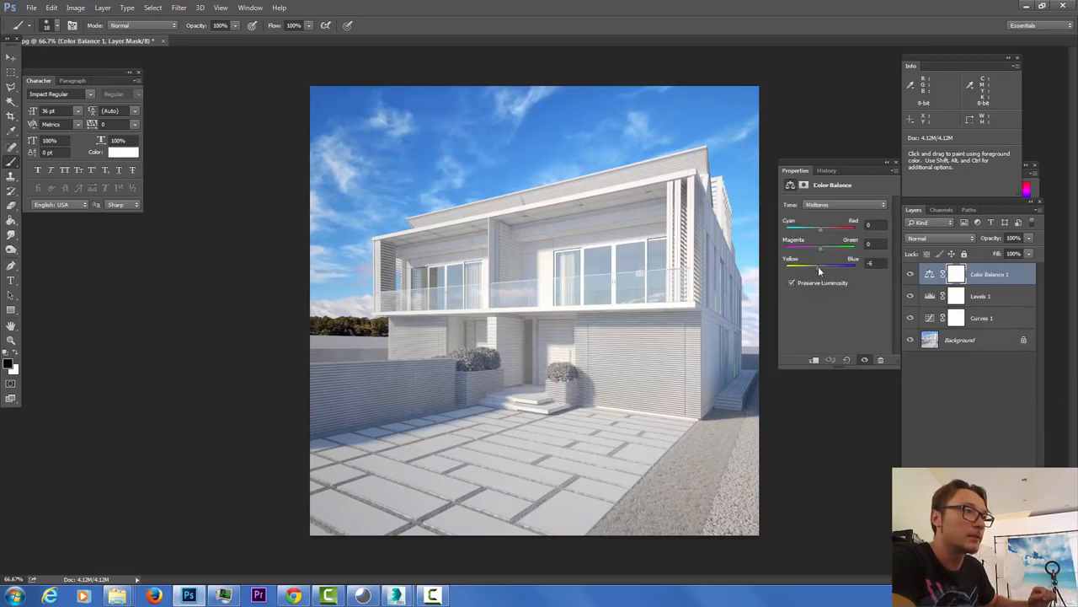
drag(821, 229, 821, 228)
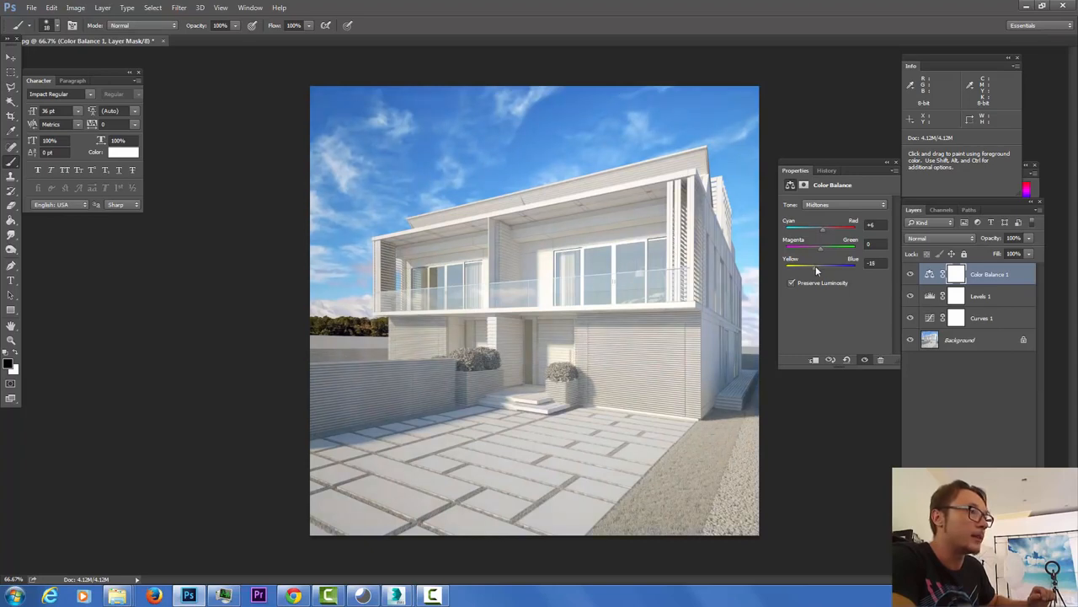
drag(816, 267, 817, 268)
Step: Set the Color Balance highlights to -6, 0, +11
click(829, 204)
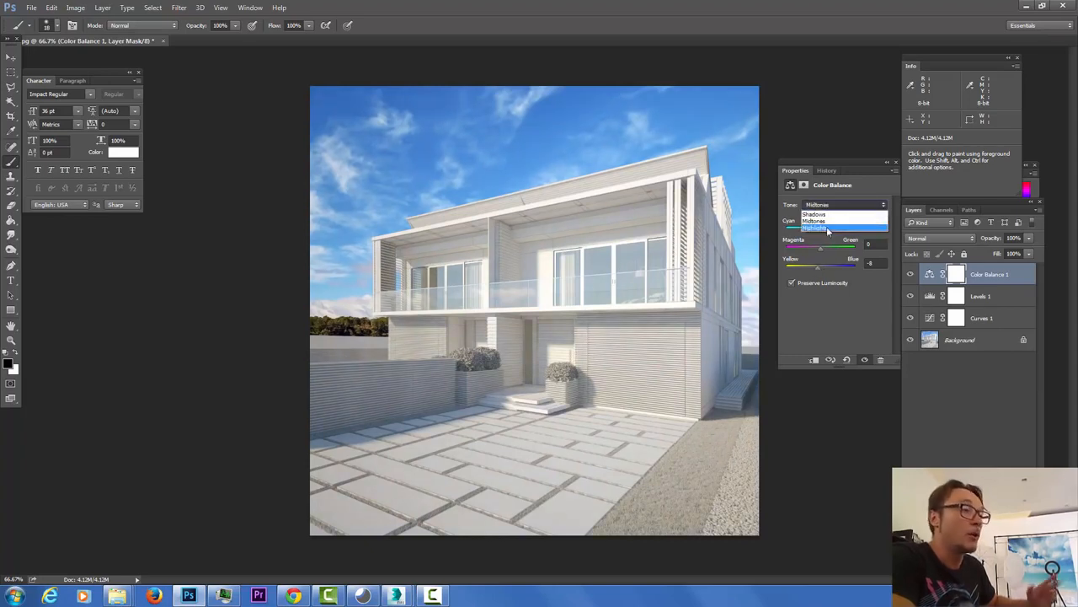
click(827, 226)
drag(825, 269, 827, 269)
drag(822, 230, 820, 233)
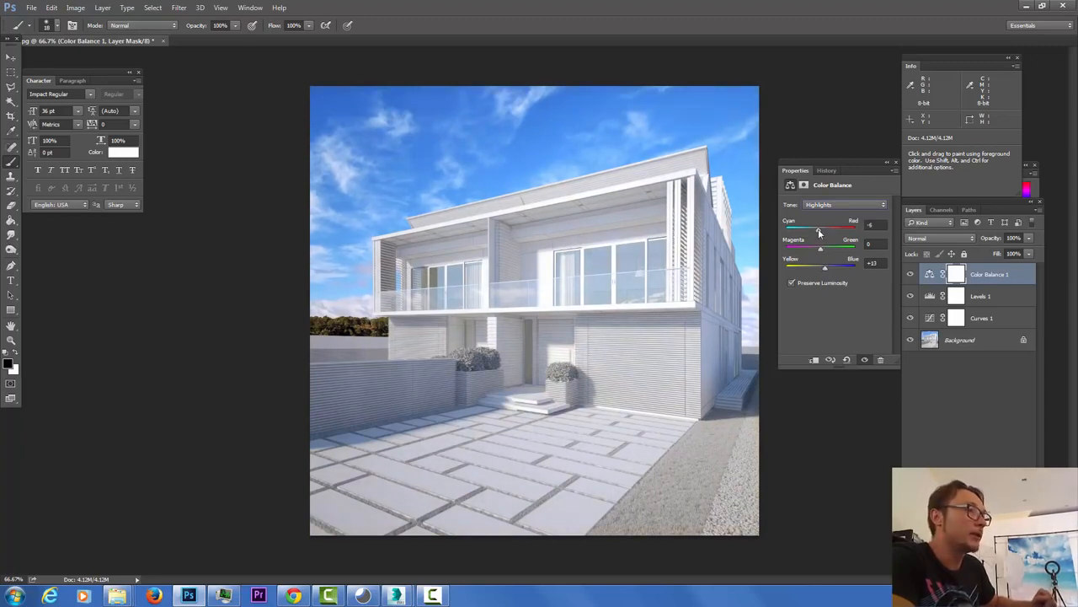
drag(823, 266, 825, 270)
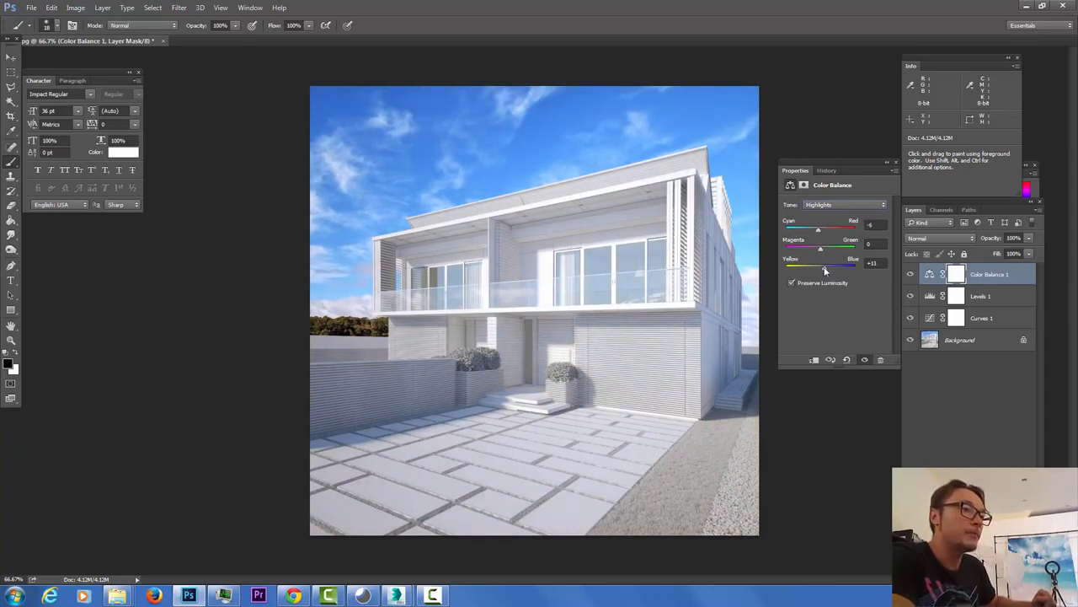
Step: Tint the Color Balance shadows to +2, +8, +6
click(835, 205)
click(836, 221)
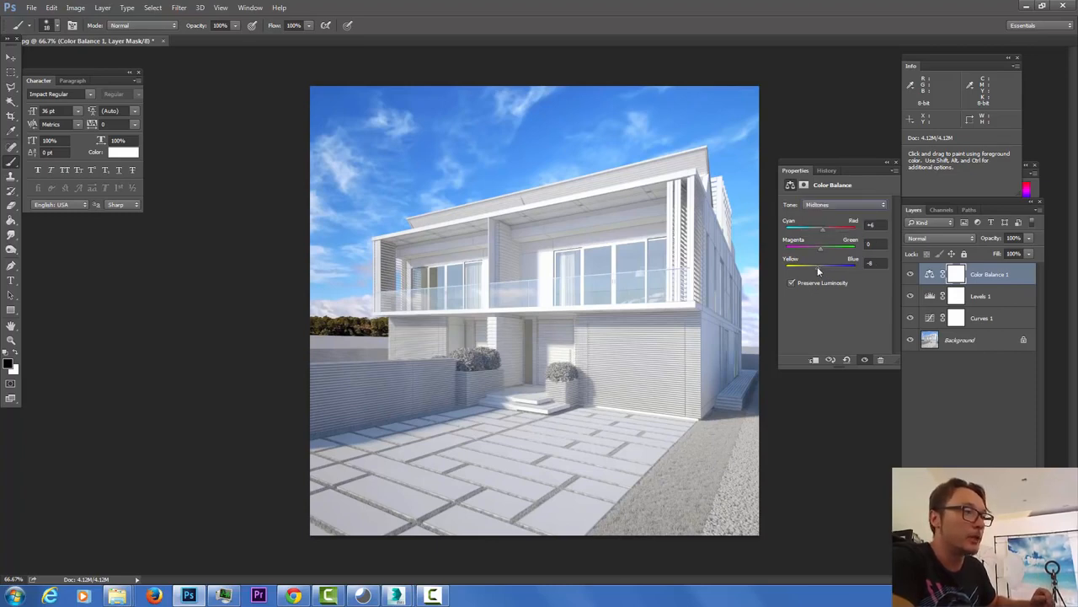
click(834, 205)
click(832, 211)
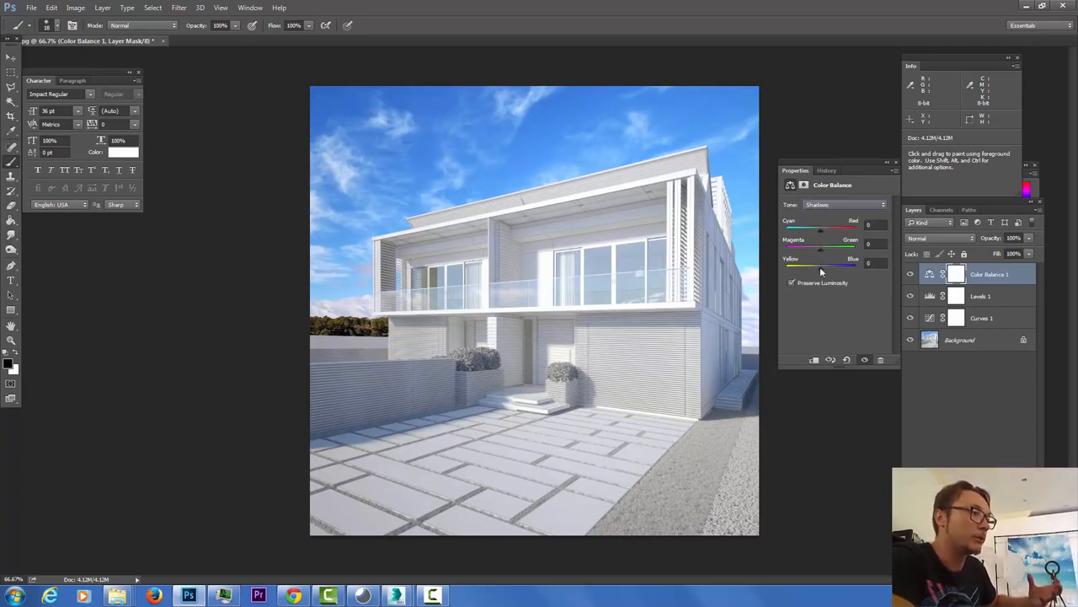
mouse_move(820, 267)
mouse_down()
mouse_move(822, 229)
mouse_move(824, 248)
mouse_up()
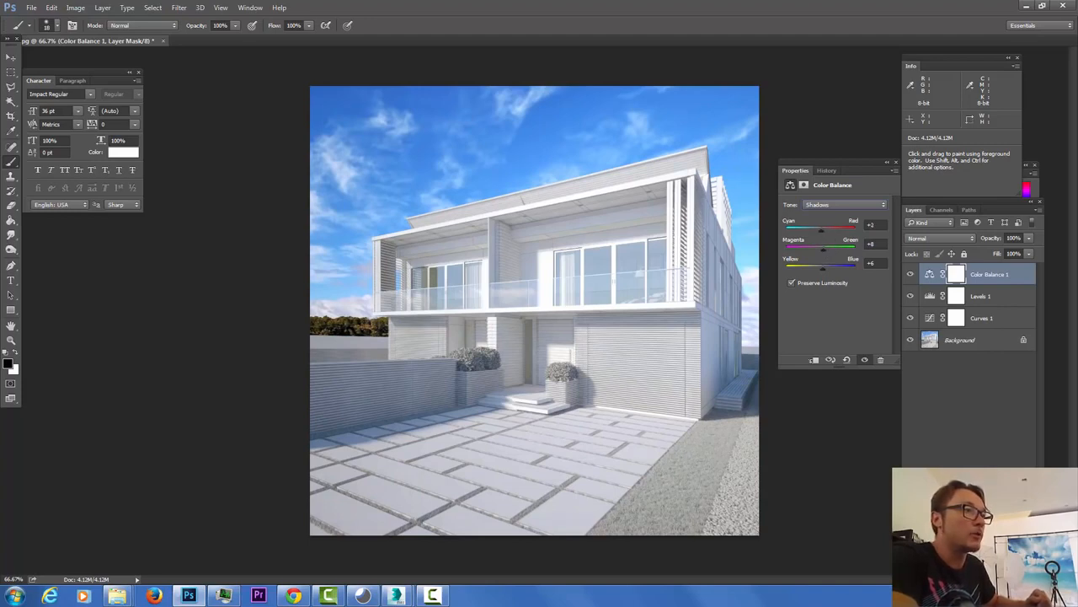
click(978, 519)
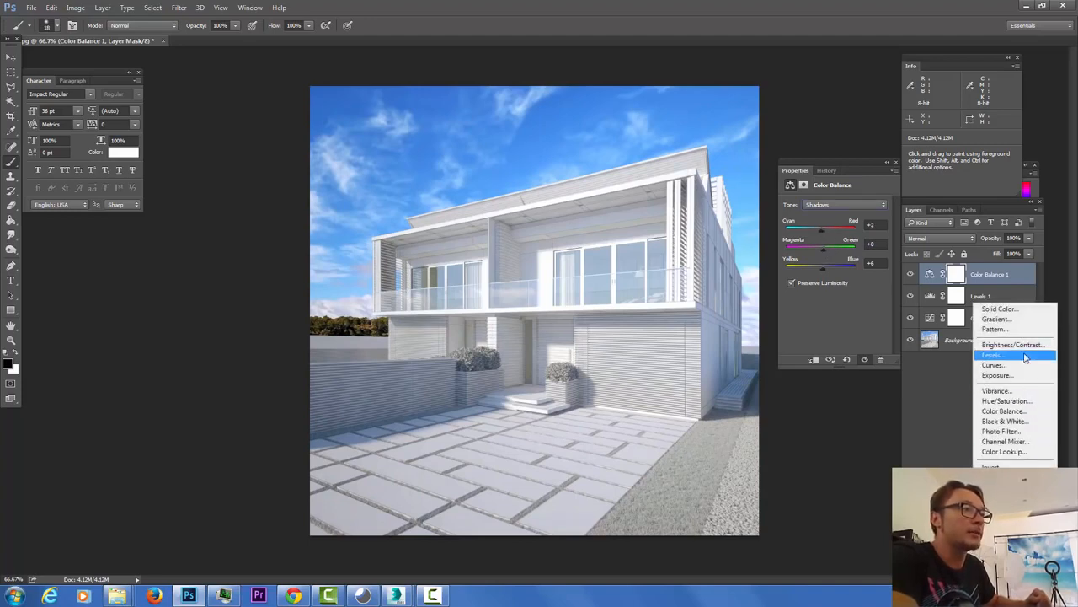
Step: Add a Hue/Saturation layer lowering Blues saturation to -24, then select the Move tool
click(1030, 400)
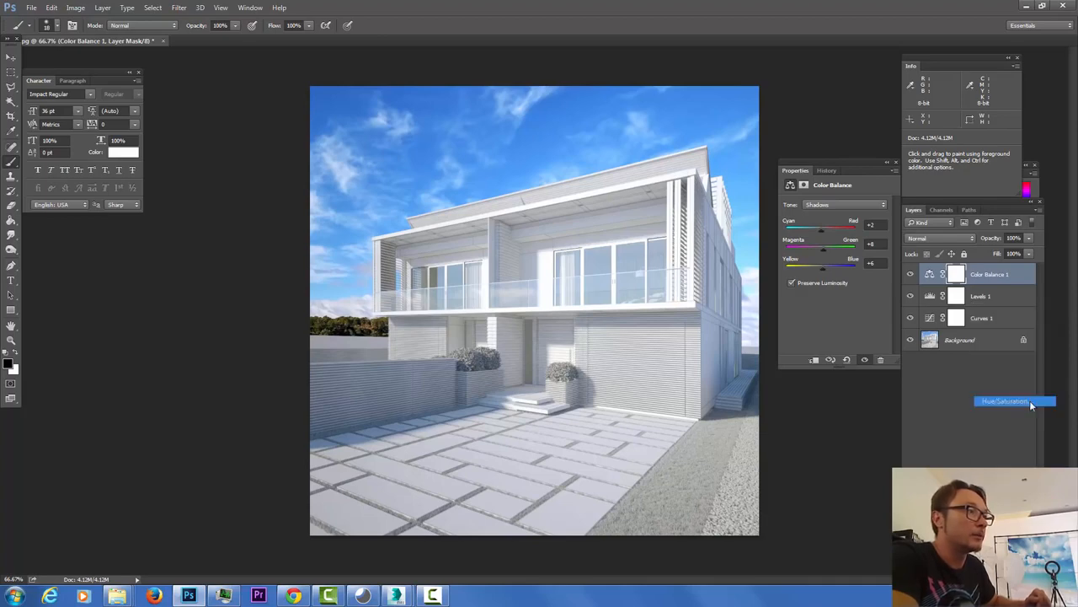
click(838, 218)
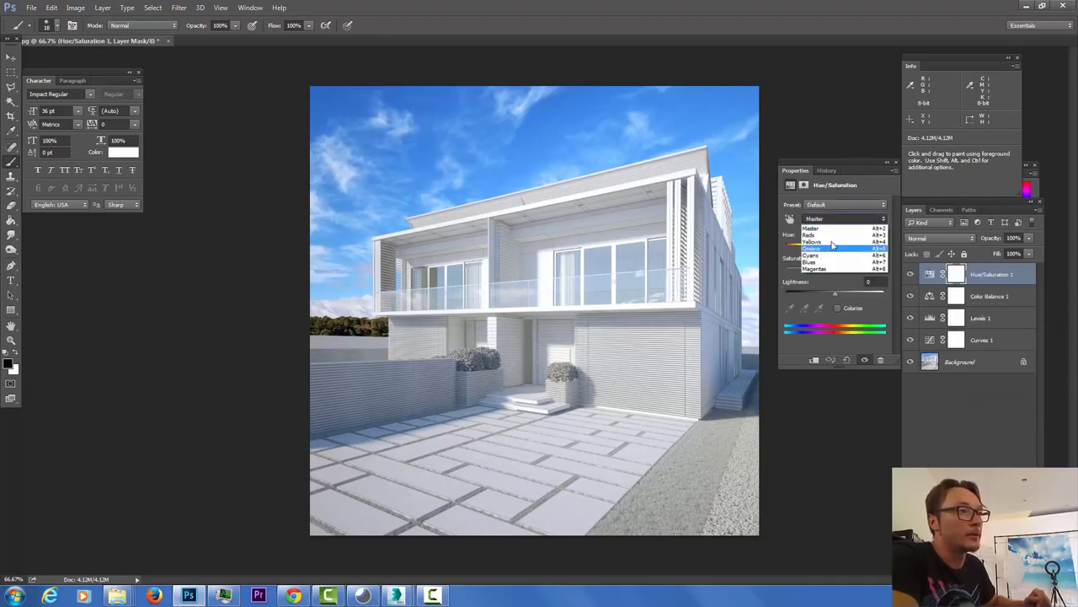
click(838, 272)
drag(834, 269, 819, 268)
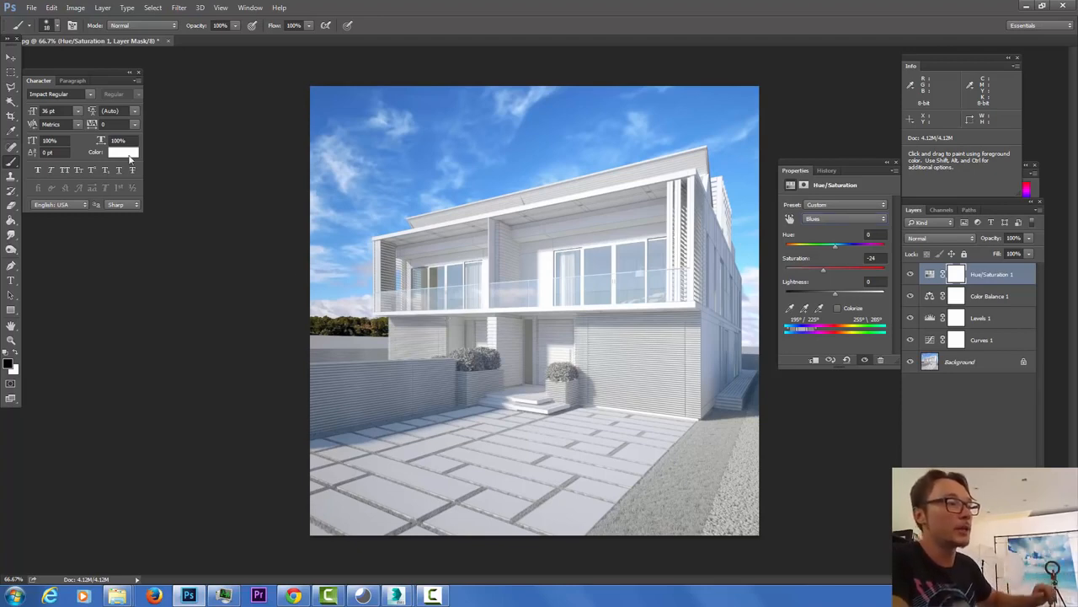
click(11, 56)
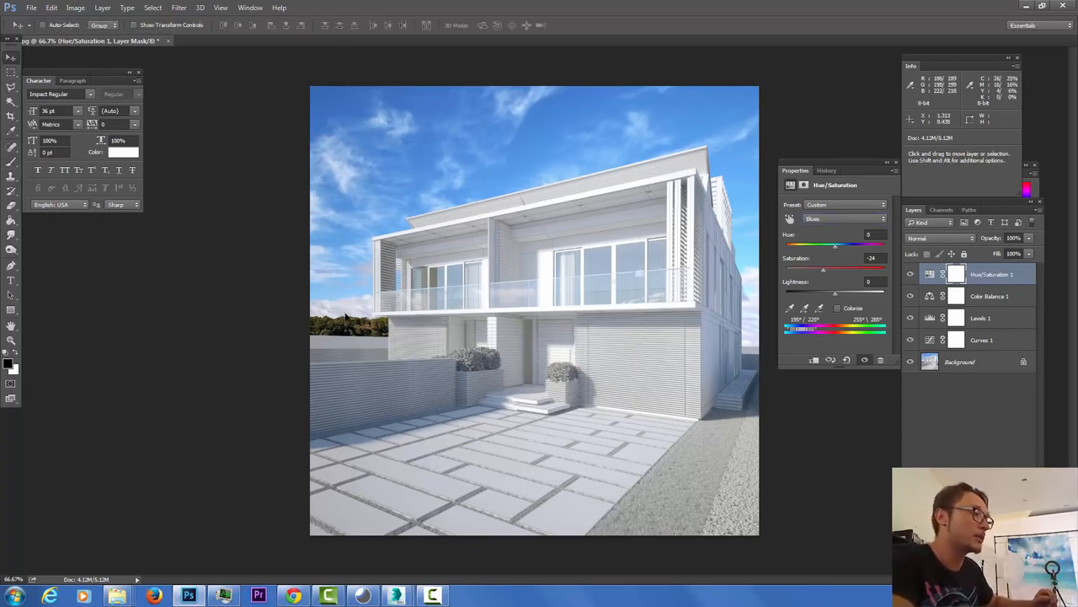
Step: Inspect the graded facade up close, then show the whole render full screen on black
alt+scroll(345, 316, up, 7)
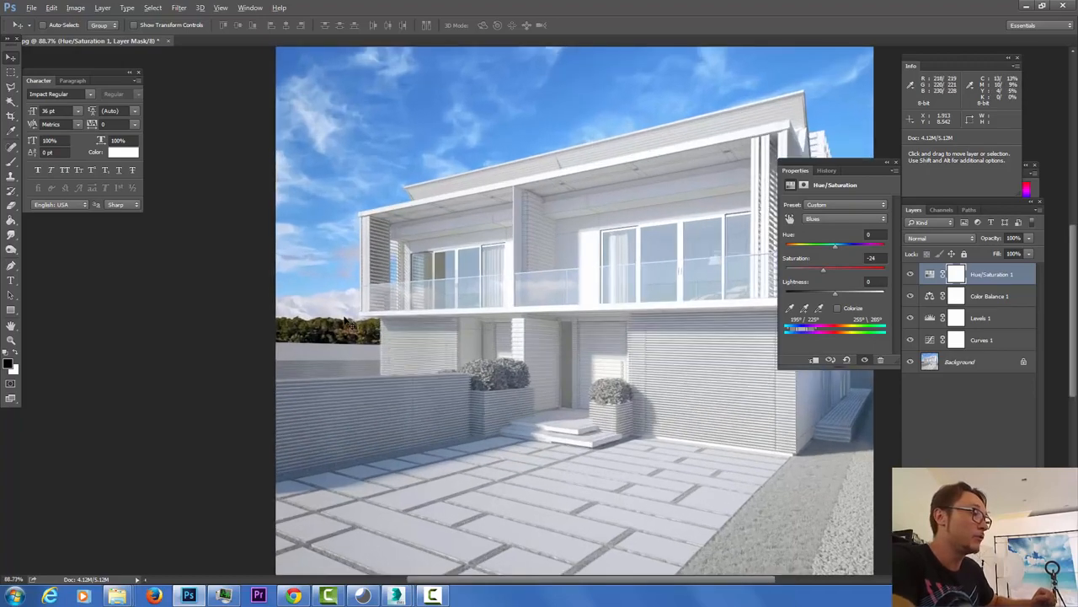
drag(648, 219, 535, 254)
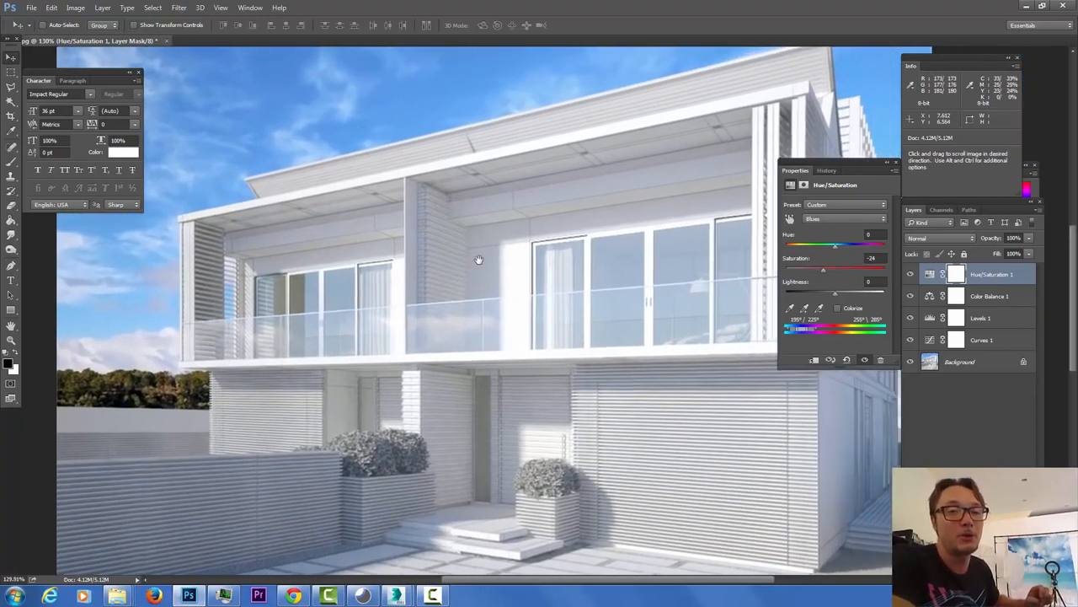
key(f)
key(f)
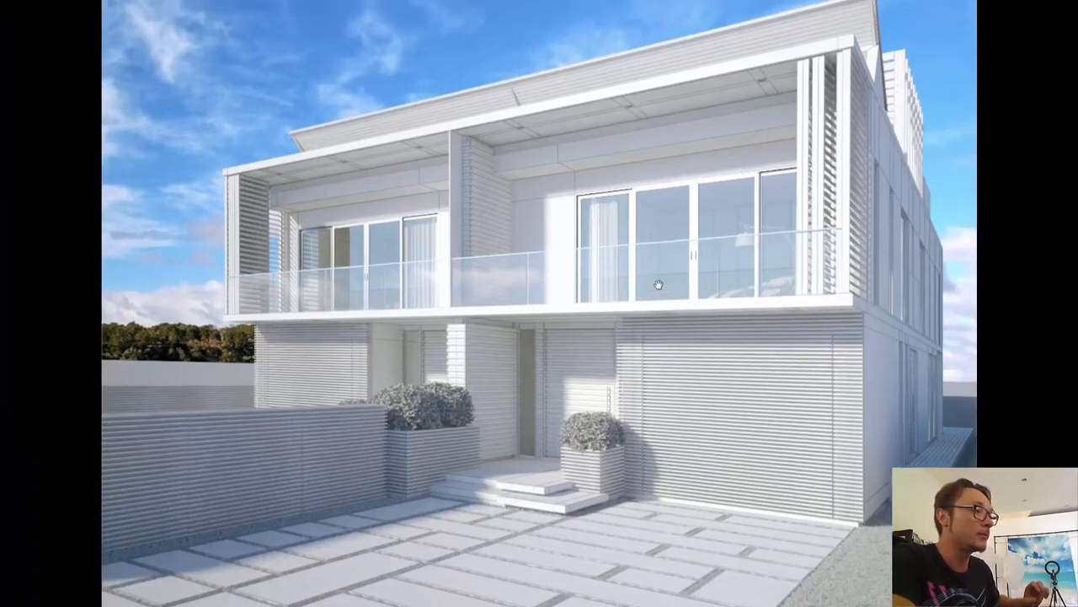
alt+scroll(659, 286, down, 2)
alt+scroll(659, 287, down, 1)
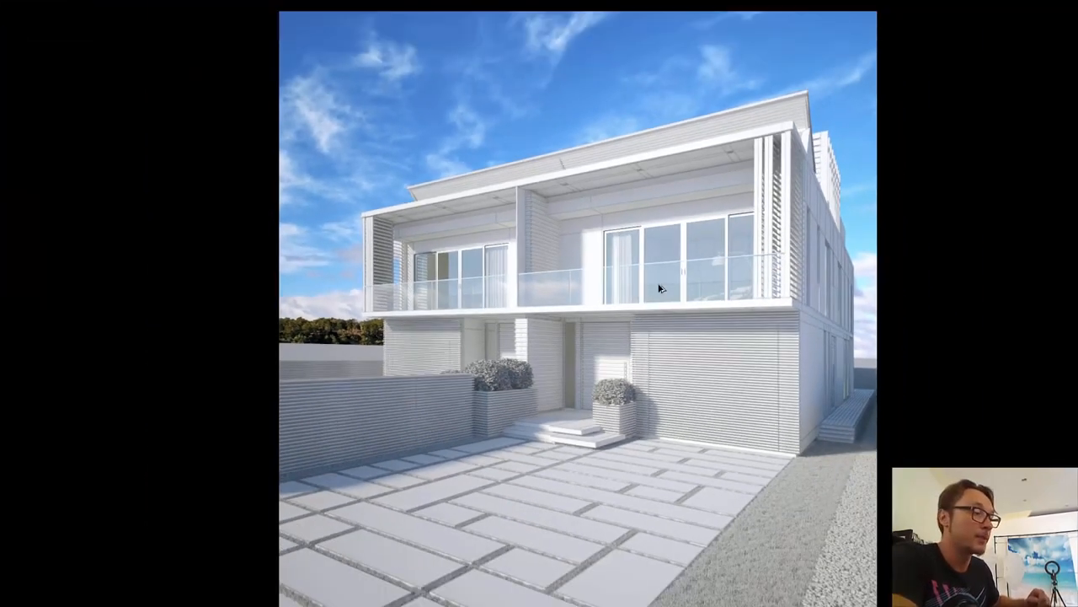